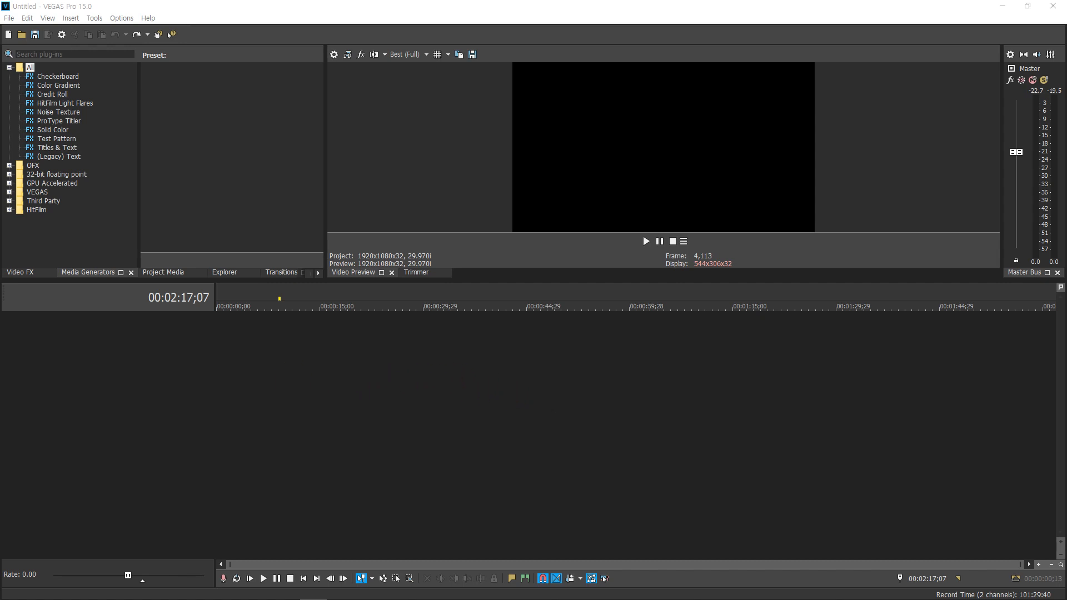
# - Add the two-person interview video to the timeline, keeping the existing project video settings
pyautogui.moveTo(20, 242); pyautogui.dragTo(212, 338)
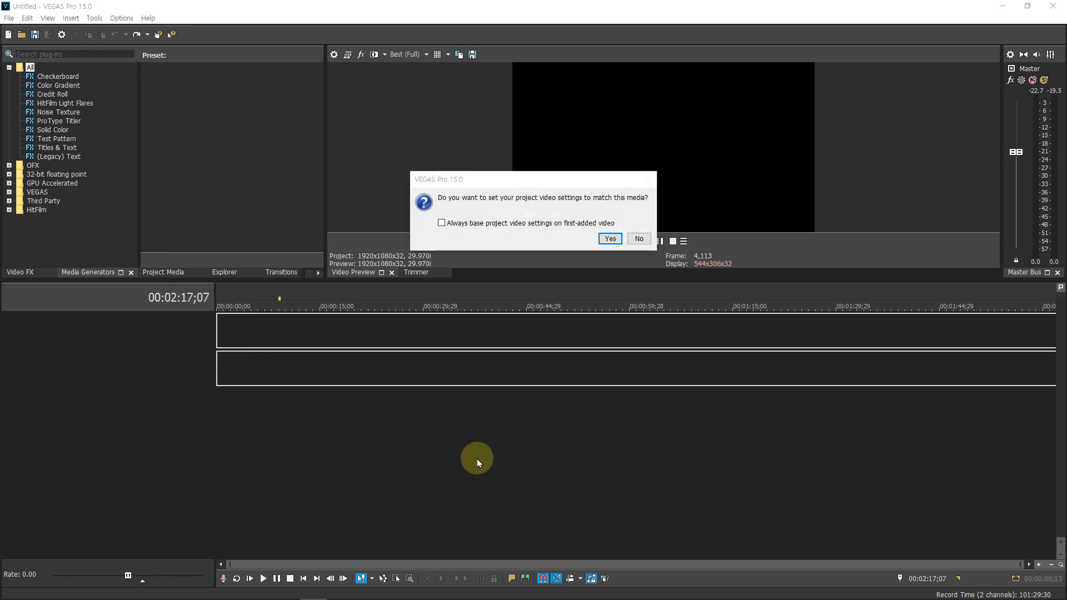
pyautogui.click(639, 238)
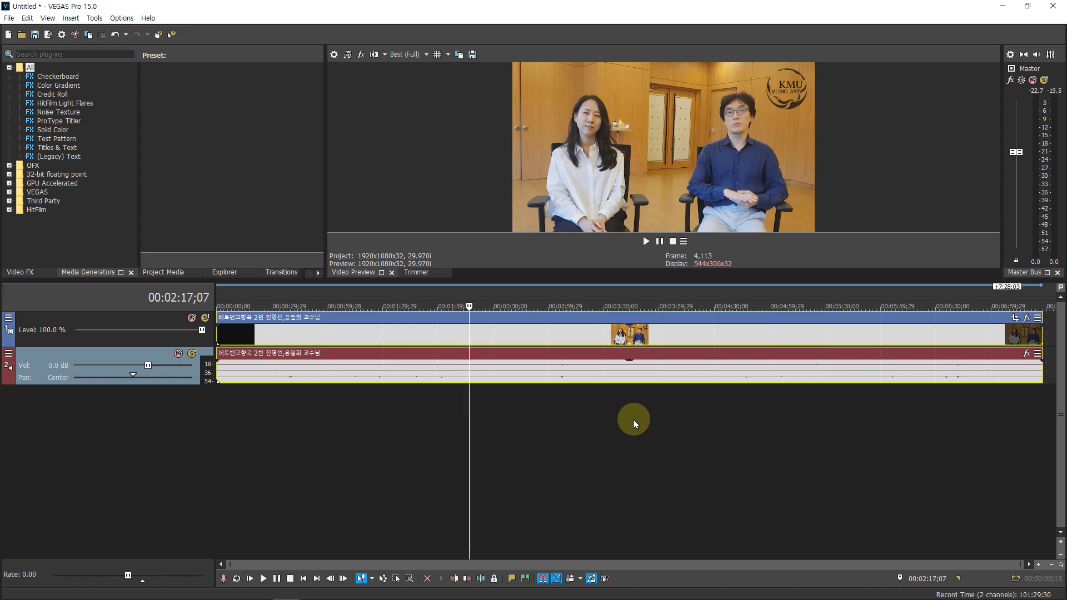
# - Play the interview from 00:02:17;07 to hear its original audio level, and place the playhead near 00:03:25
pyautogui.press('space')
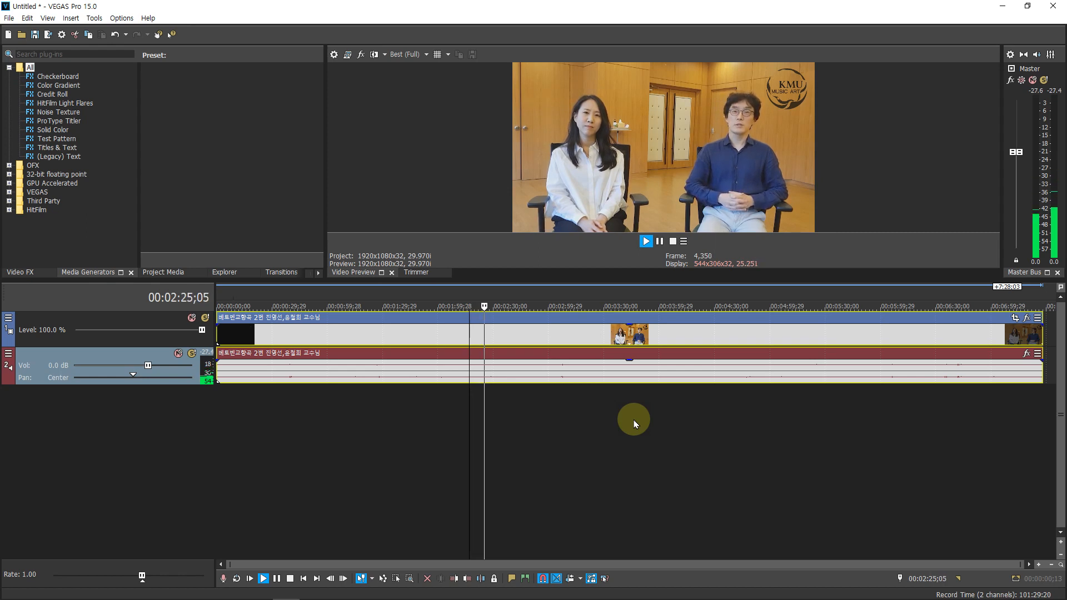
pyautogui.press('Return')
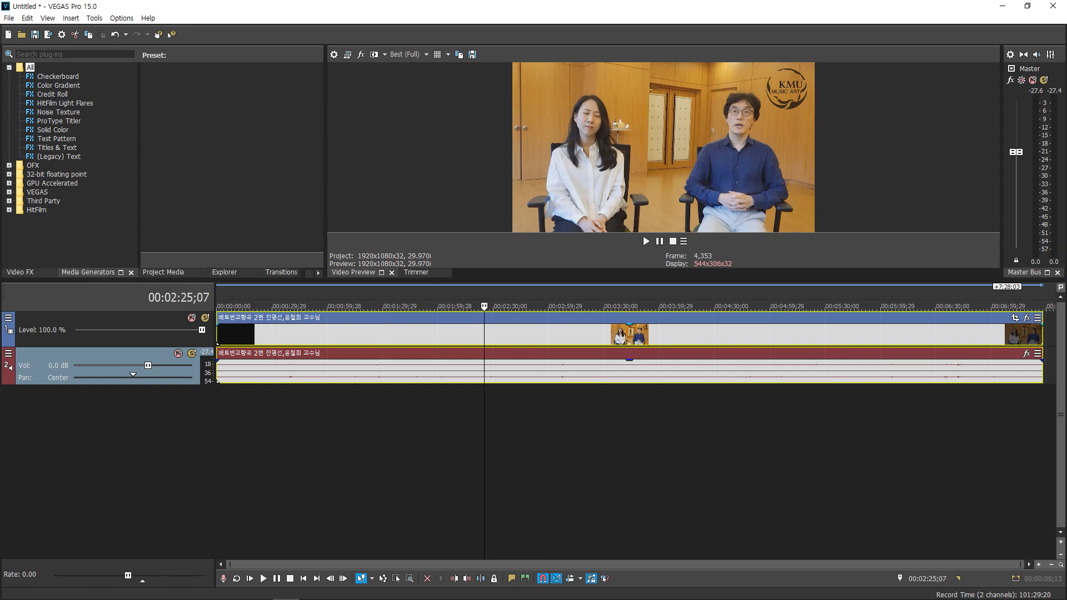
pyautogui.press('ctrl')
pyautogui.click(593, 425)
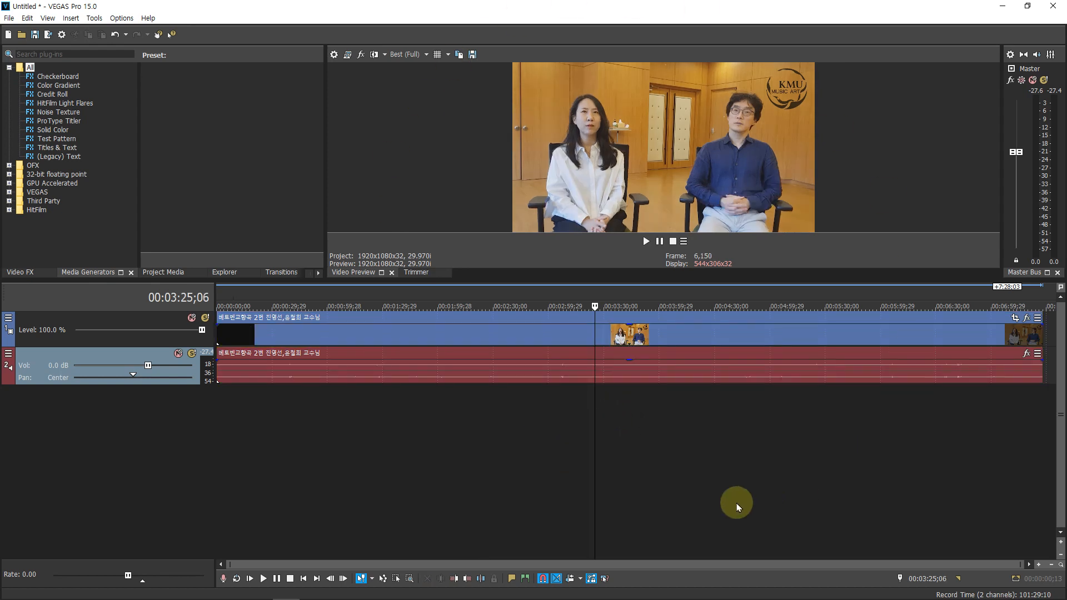
# - Try the Normalize switch on the interview's audio event, and undo it
pyautogui.click(528, 375)
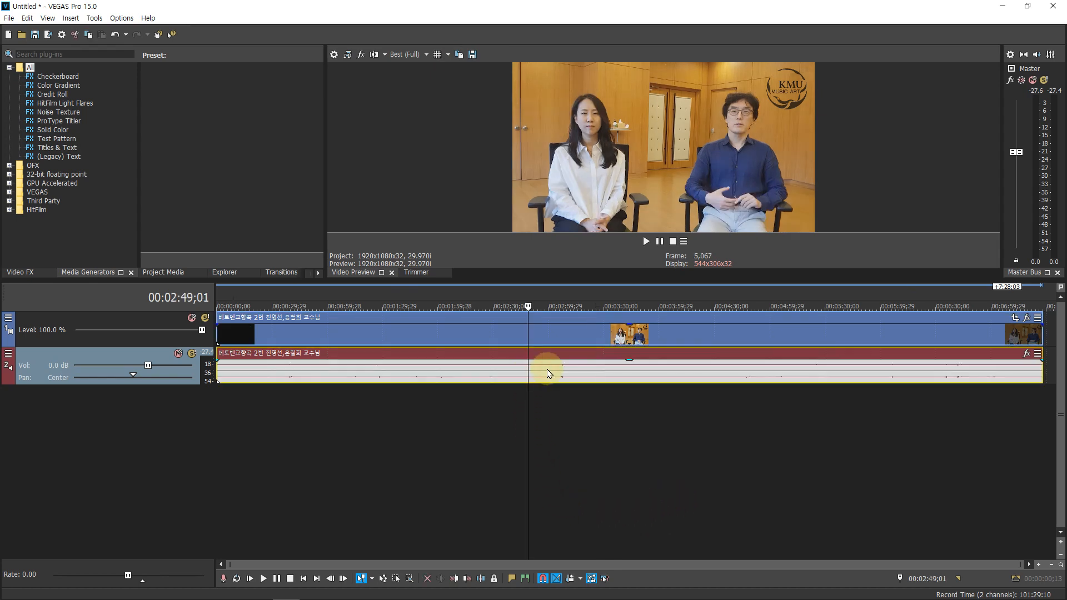
pyautogui.rightClick(547, 373)
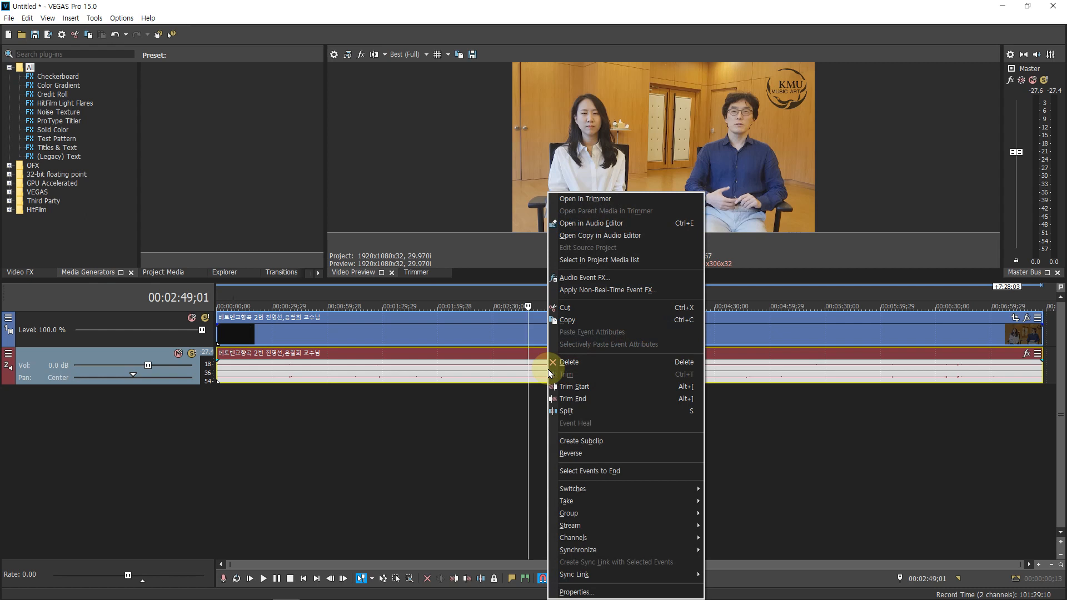
pyautogui.click(615, 489)
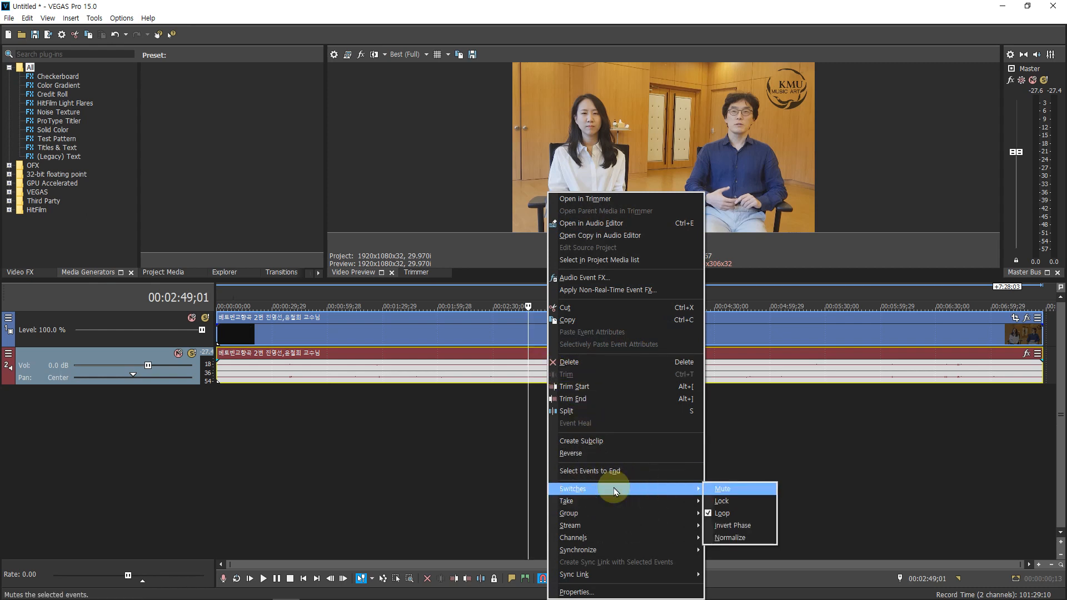
pyautogui.click(748, 541)
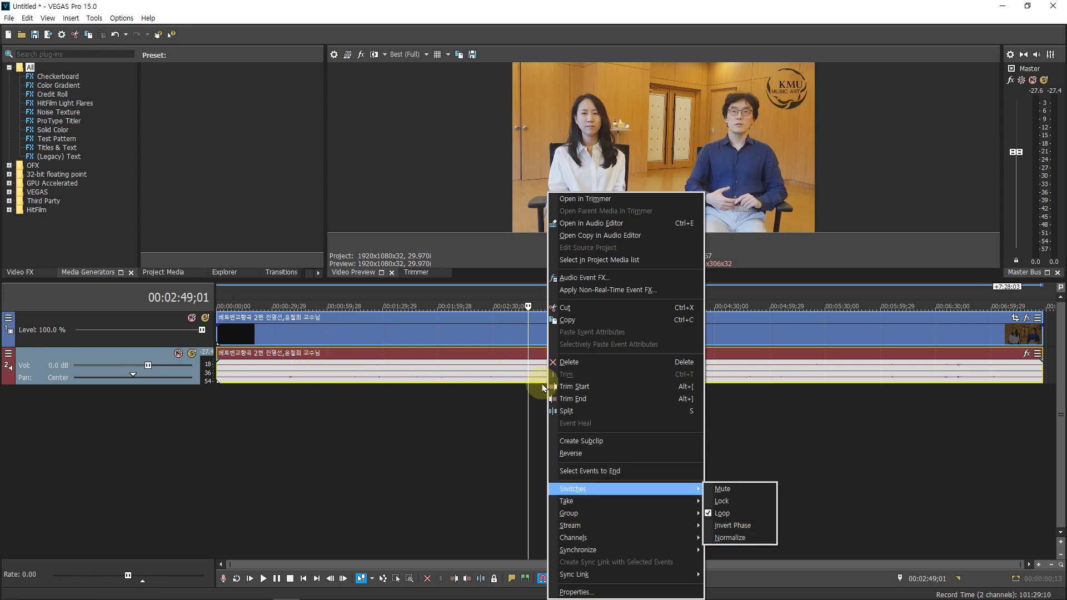
pyautogui.moveTo(683, 489)
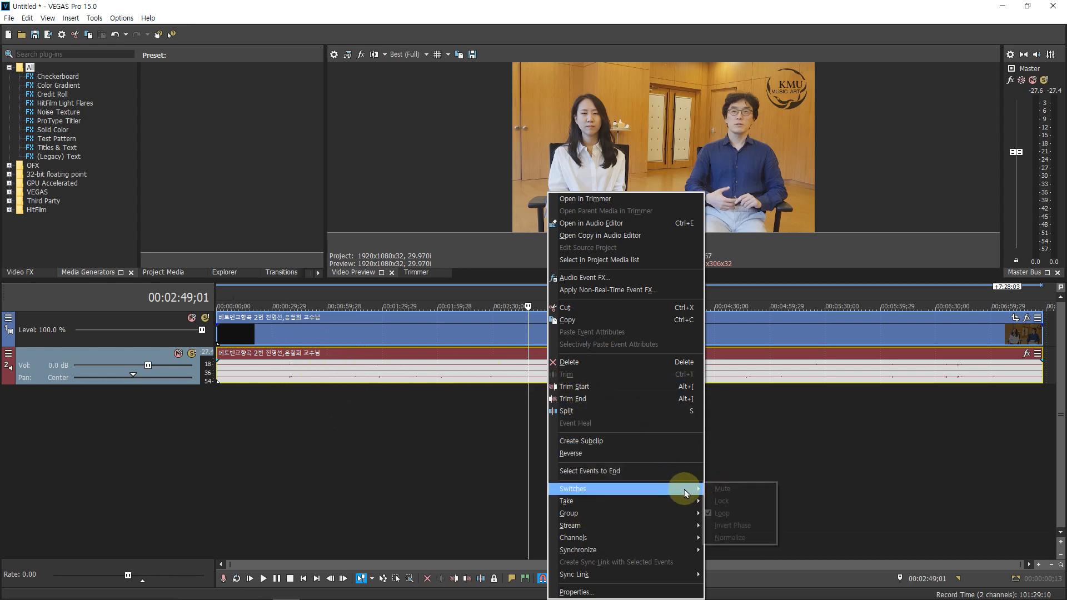
pyautogui.click(728, 539)
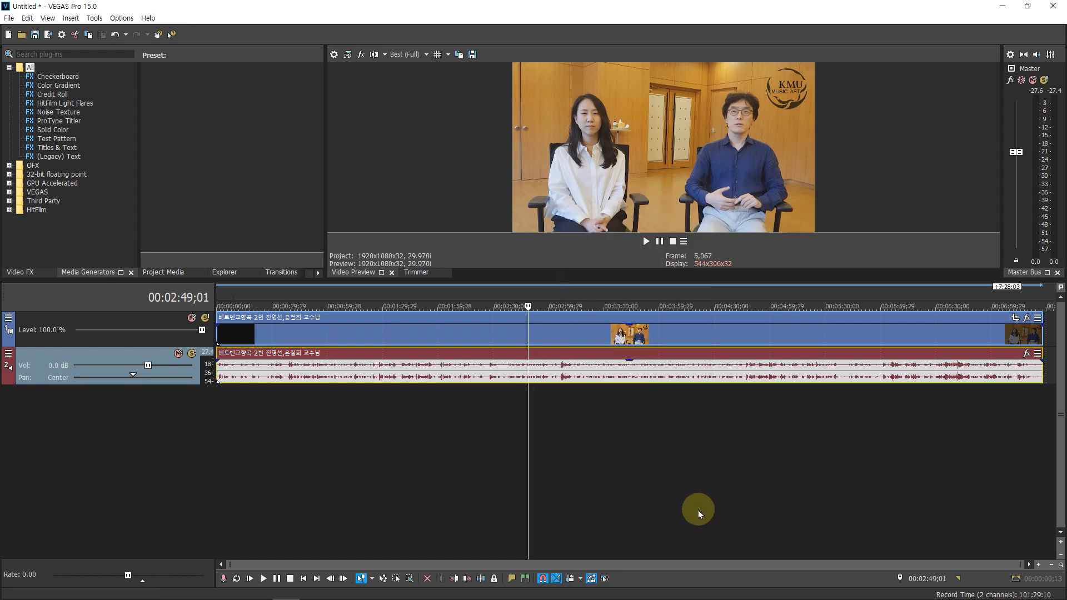
pyautogui.click(480, 375)
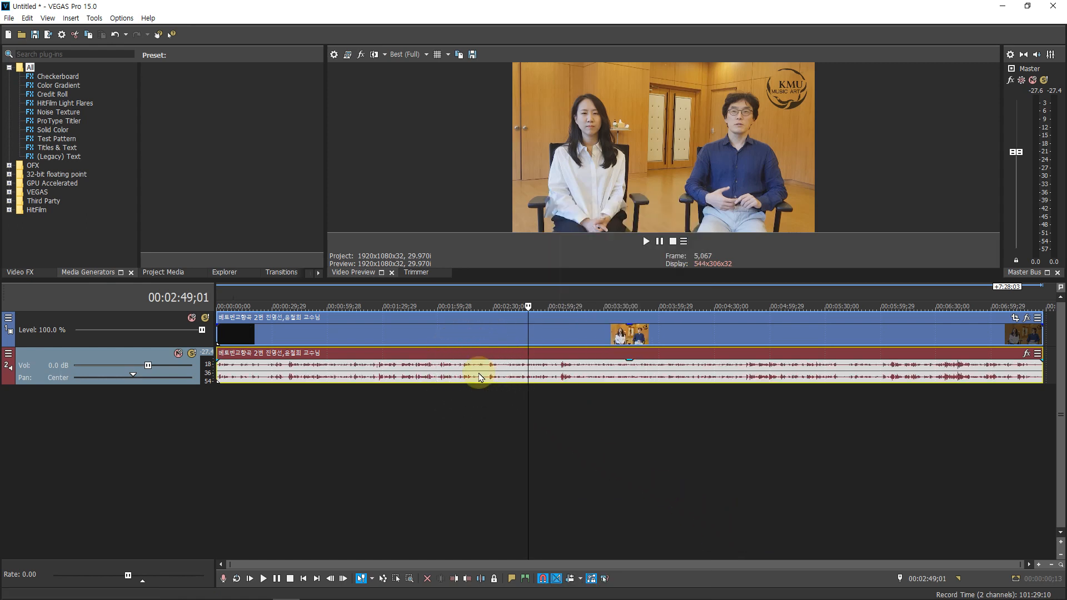
pyautogui.hotkey('ctrl', 'z')
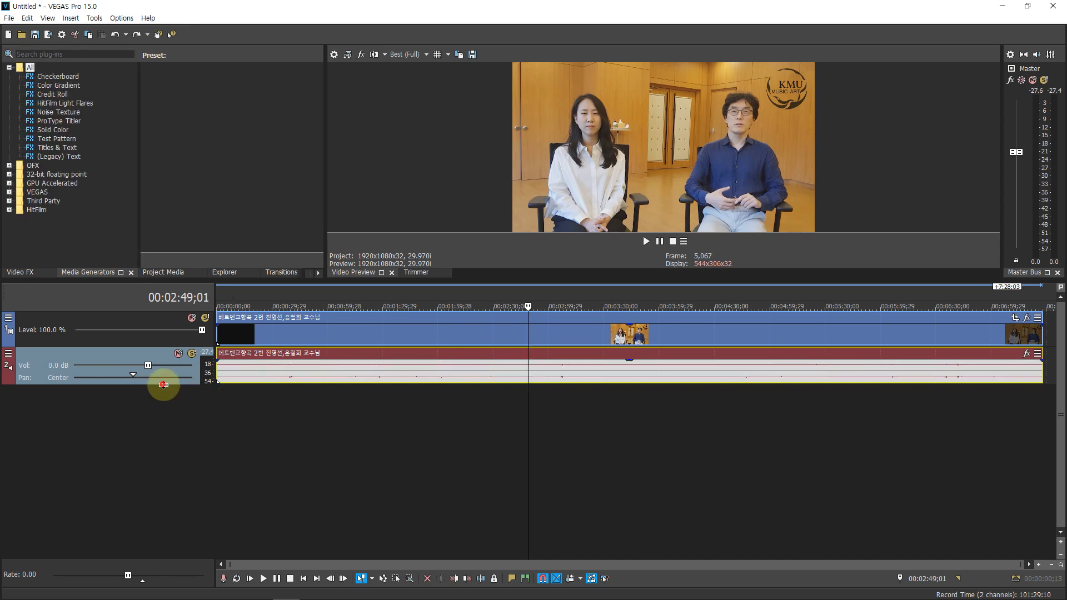
# - Increase the audio track's height and normalize the interview's audio event
pyautogui.moveTo(162, 383); pyautogui.dragTo(166, 436)
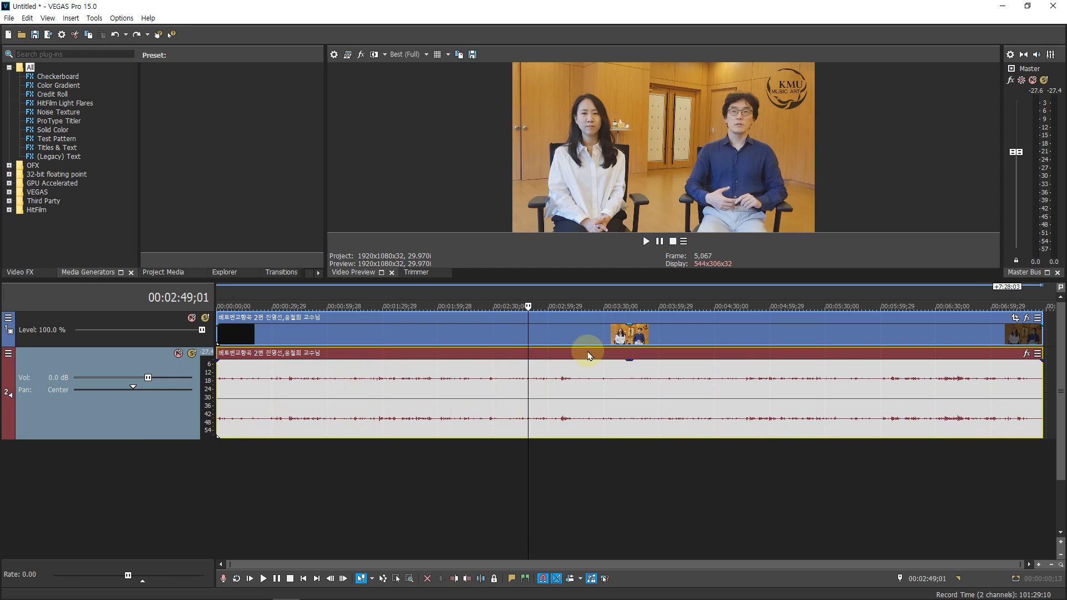
pyautogui.rightClick(627, 387)
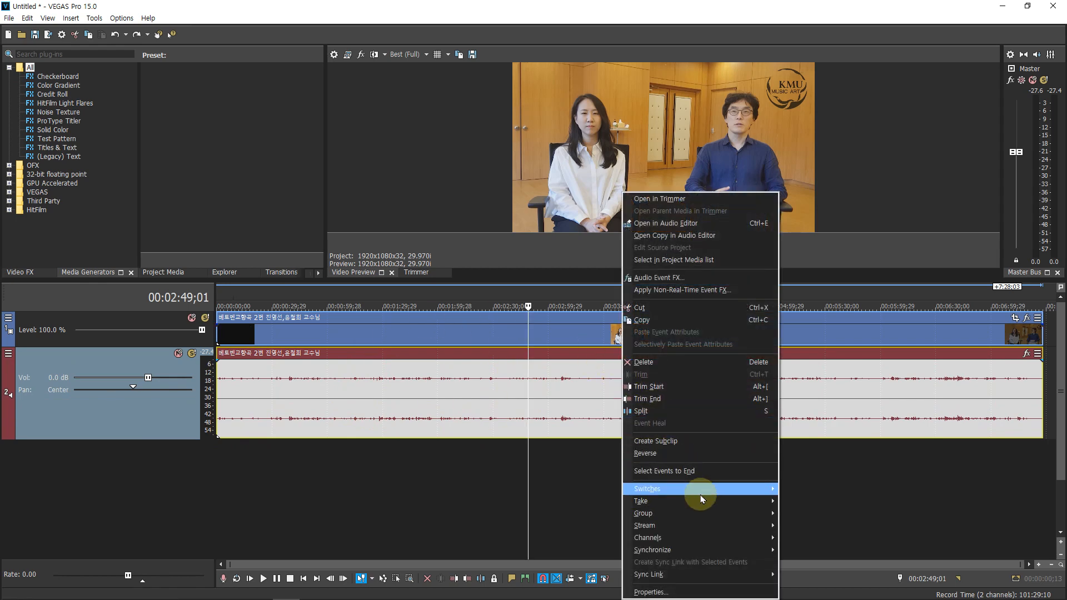
pyautogui.moveTo(722, 489)
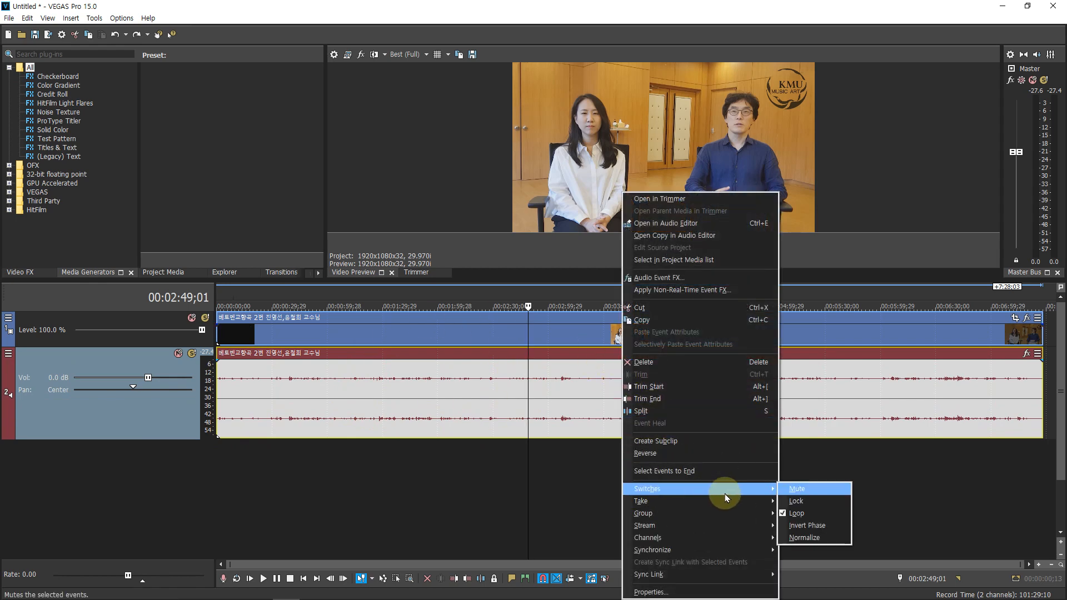
pyautogui.click(801, 537)
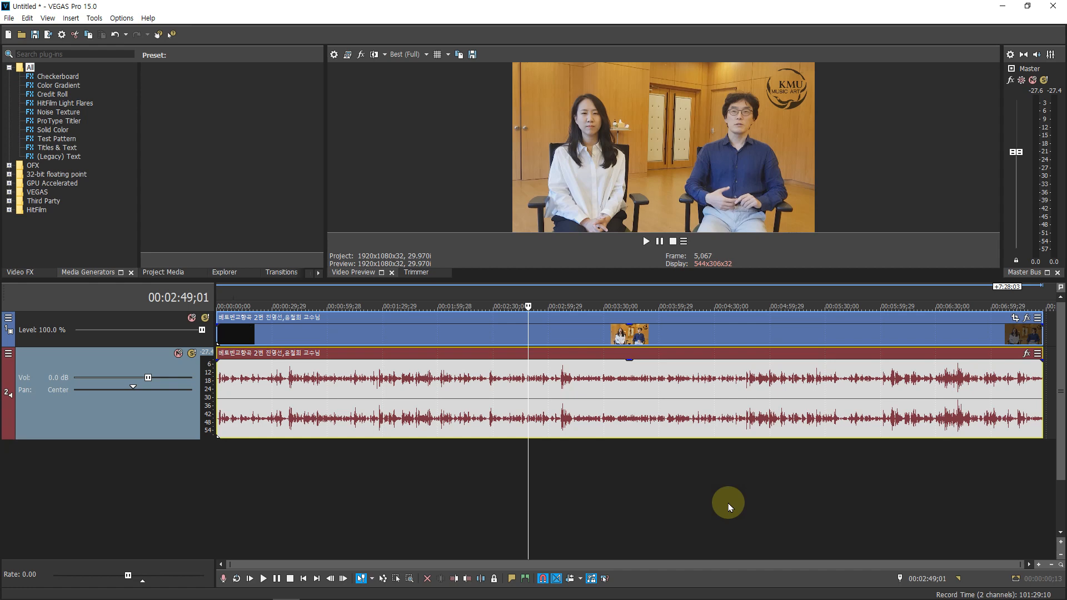
# - Play the normalized audio from 00:02:49 in short stretches to check its loudness and background noise
pyautogui.press('space')
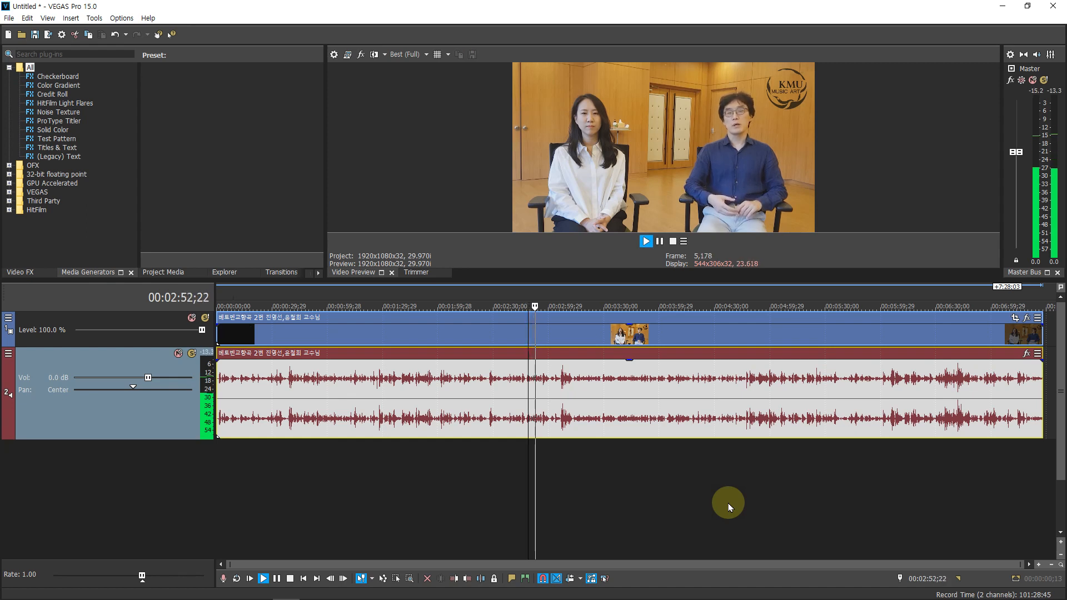
pyautogui.press('Return')
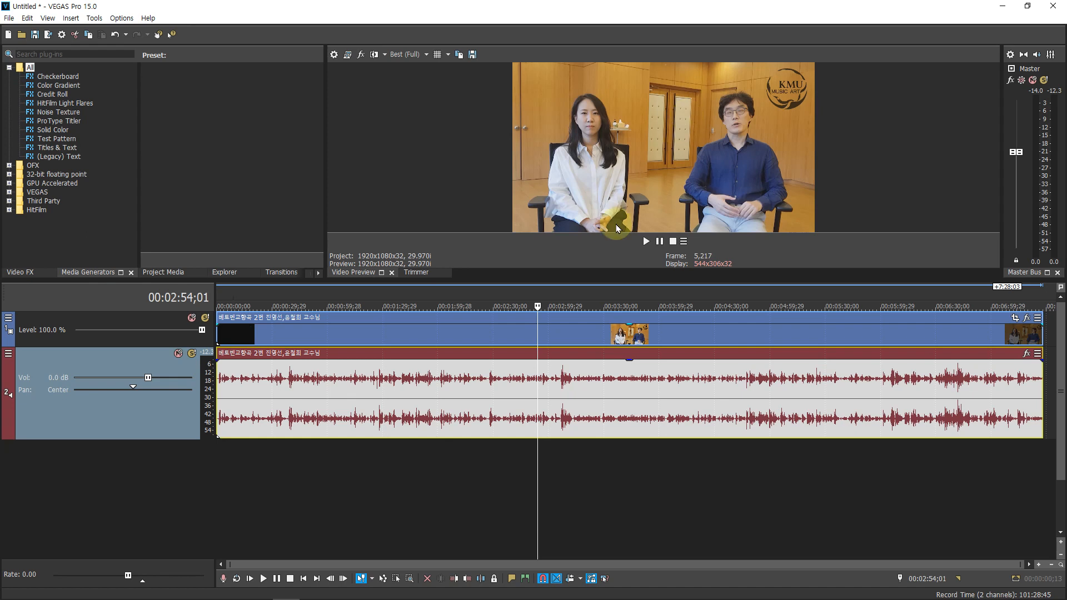
pyautogui.click(735, 212)
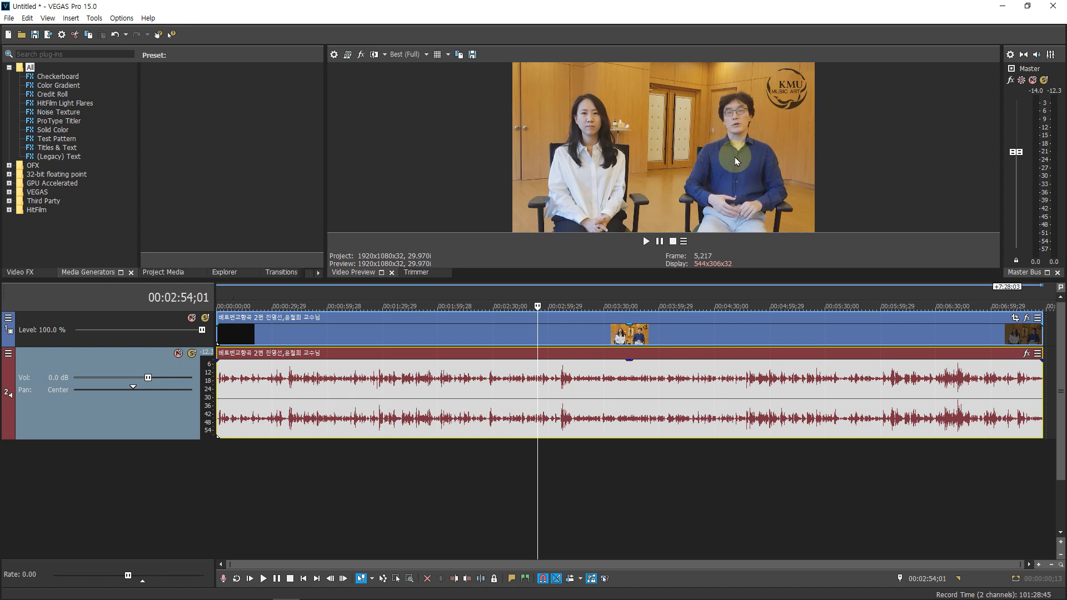
pyautogui.click(673, 51)
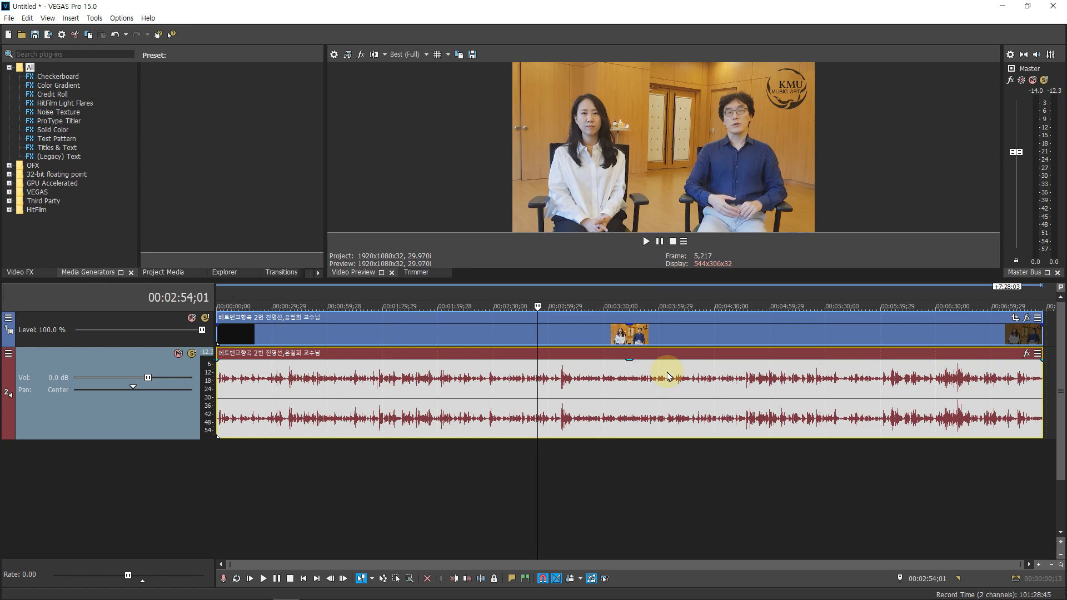
pyautogui.press('space')
pyautogui.press('space')
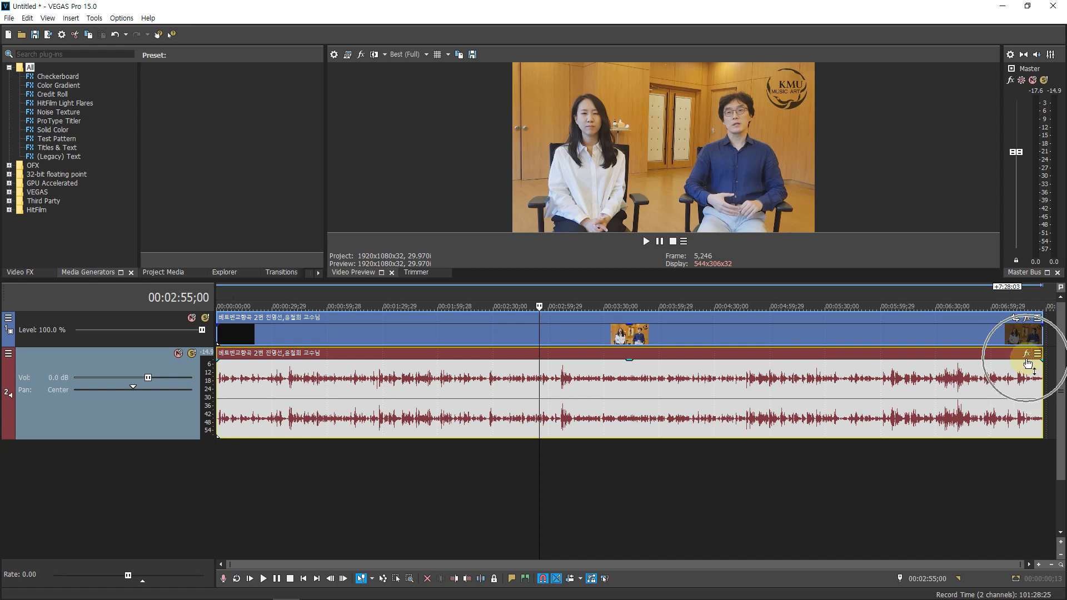
# - Add the VEGAS Track EQ plug-in to the interview's audio event
pyautogui.click(1026, 357)
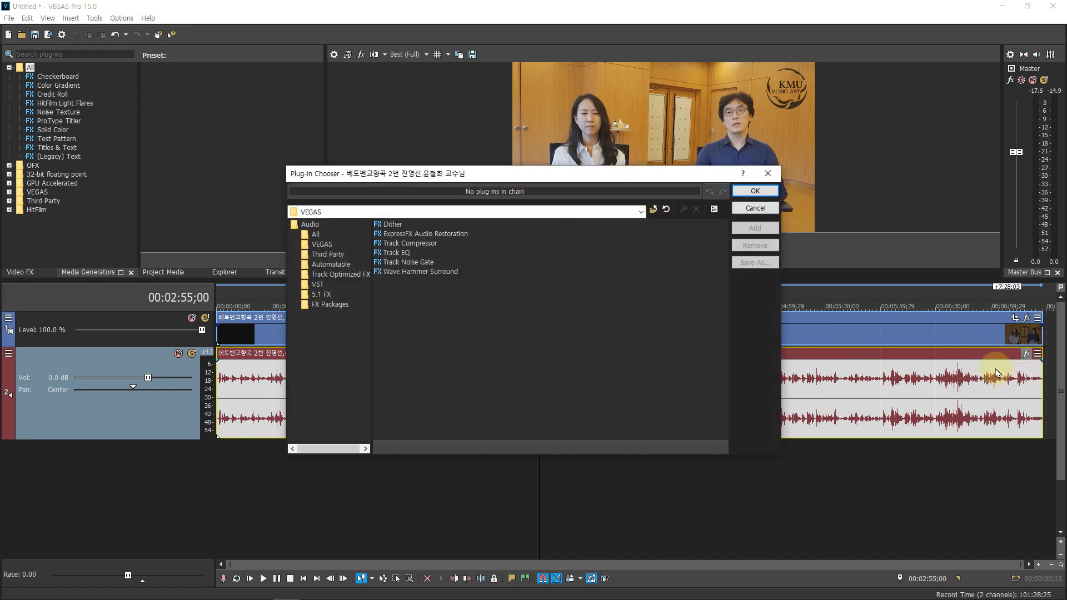
pyautogui.click(328, 247)
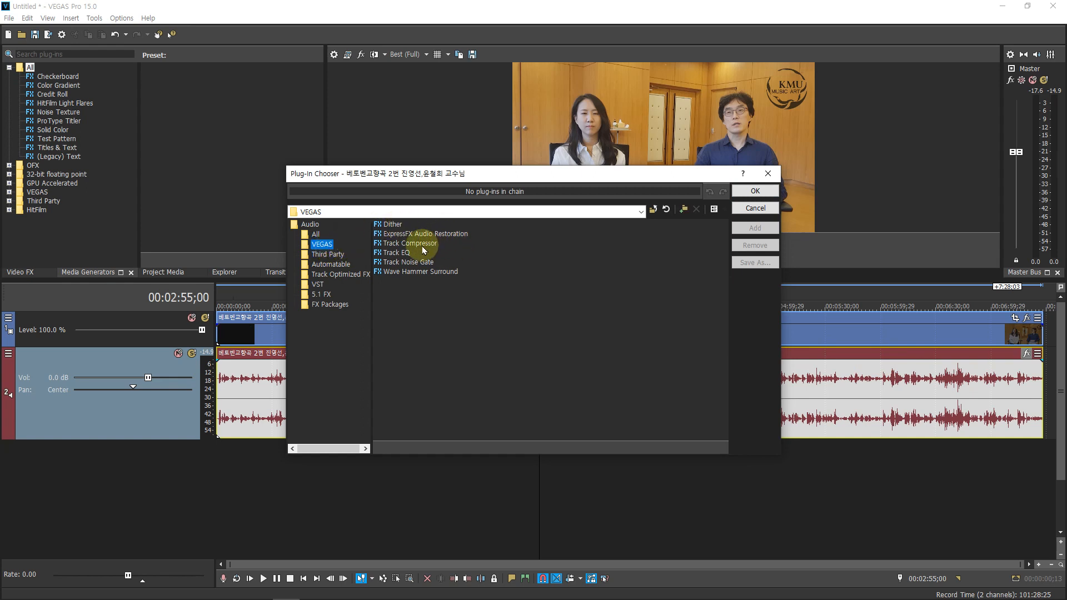
pyautogui.click(427, 280)
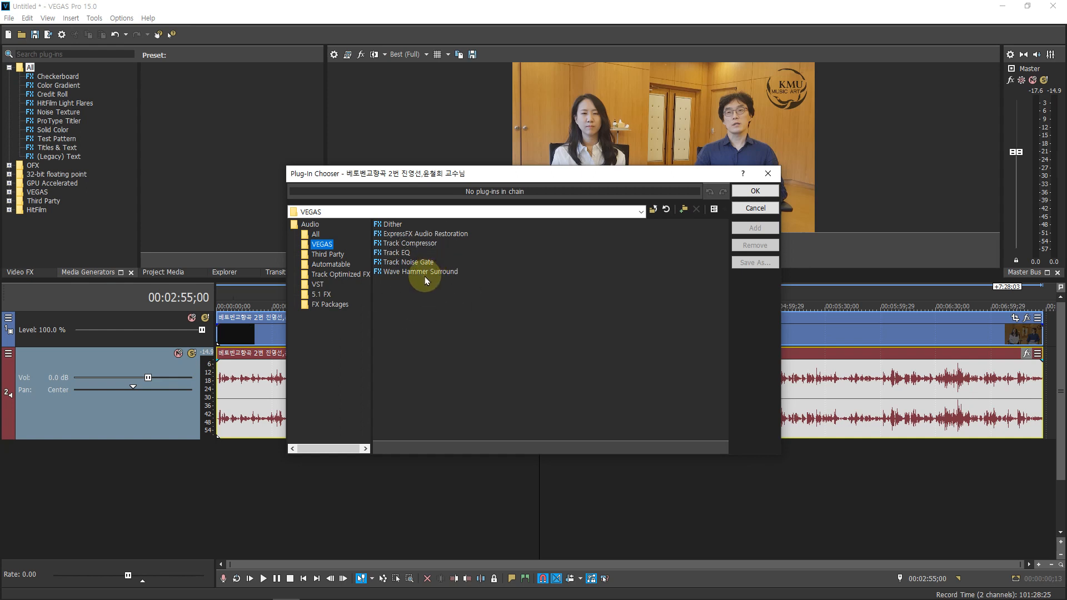
pyautogui.doubleClick(396, 253)
pyautogui.click(305, 178)
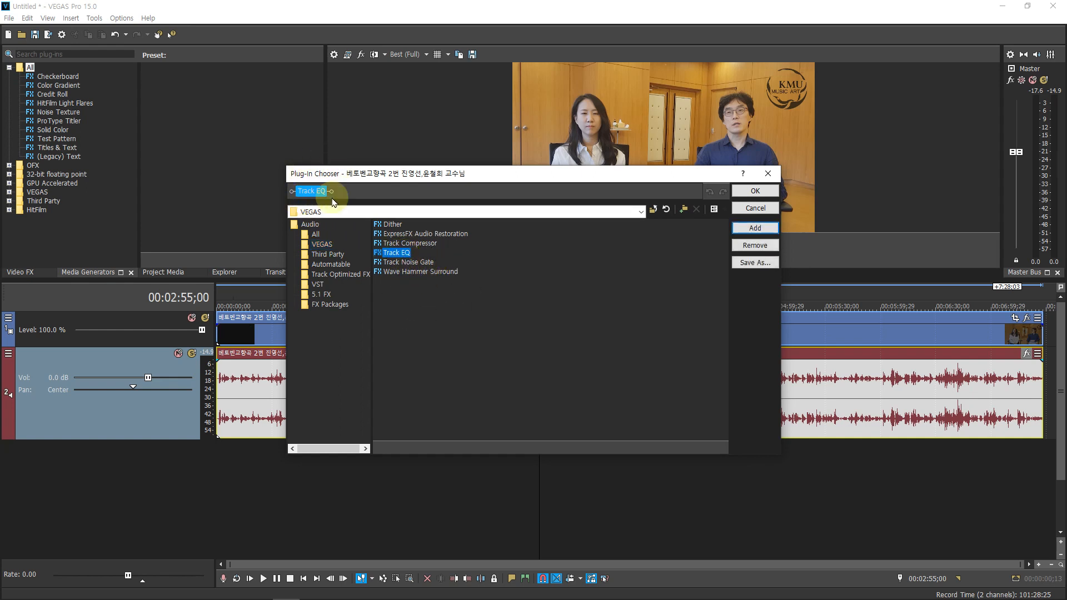
pyautogui.click(757, 192)
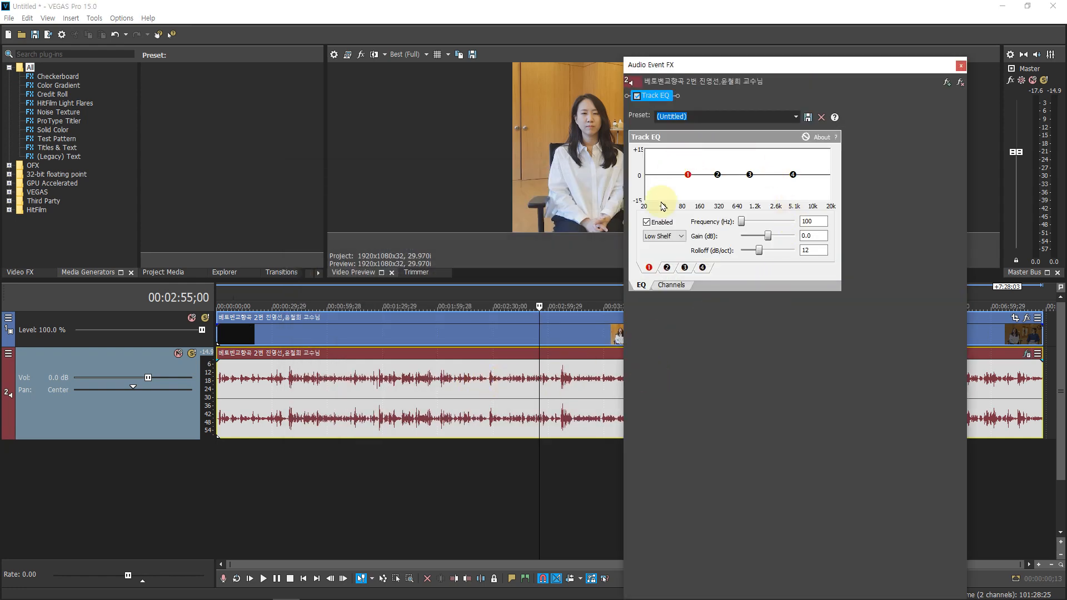
# - Listen to the audio from about 00:02:47 with Track EQ band 1 disabled, and enable the band again
pyautogui.click(647, 221)
pyautogui.click(525, 476)
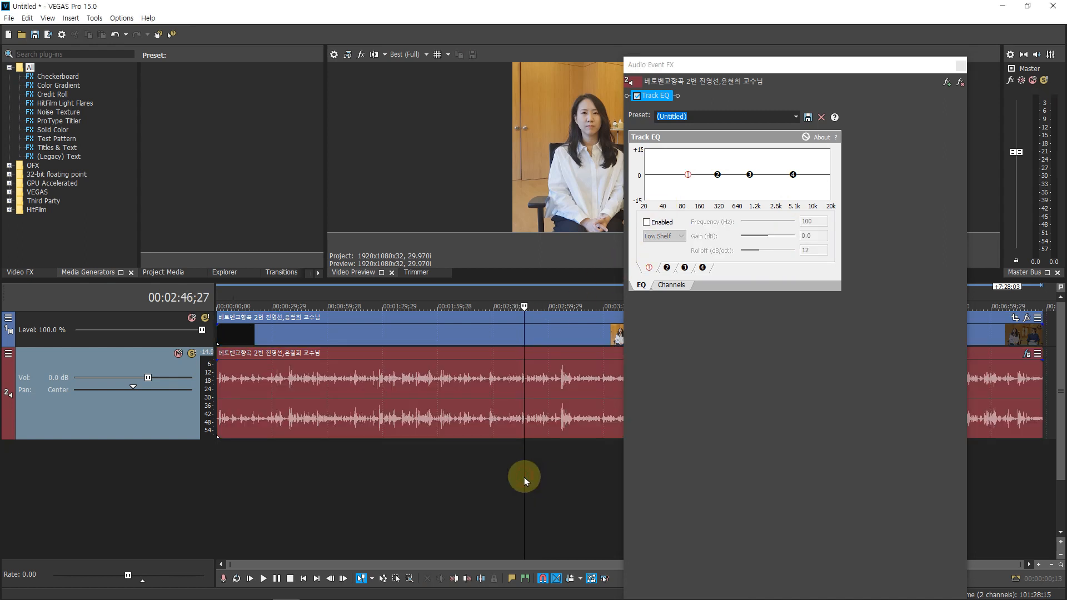
pyautogui.press('space')
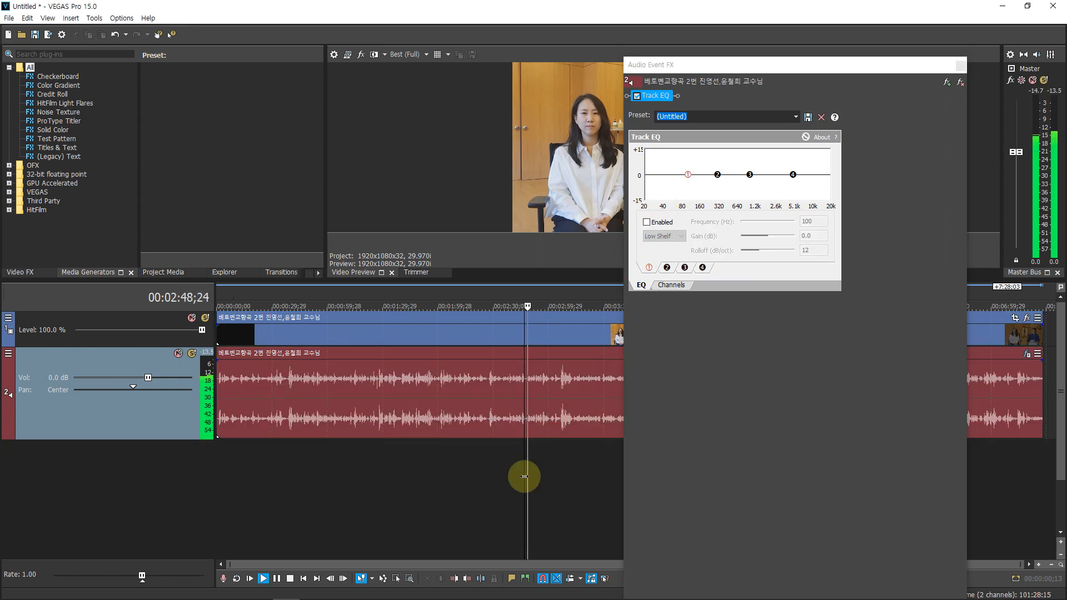
pyautogui.press('space')
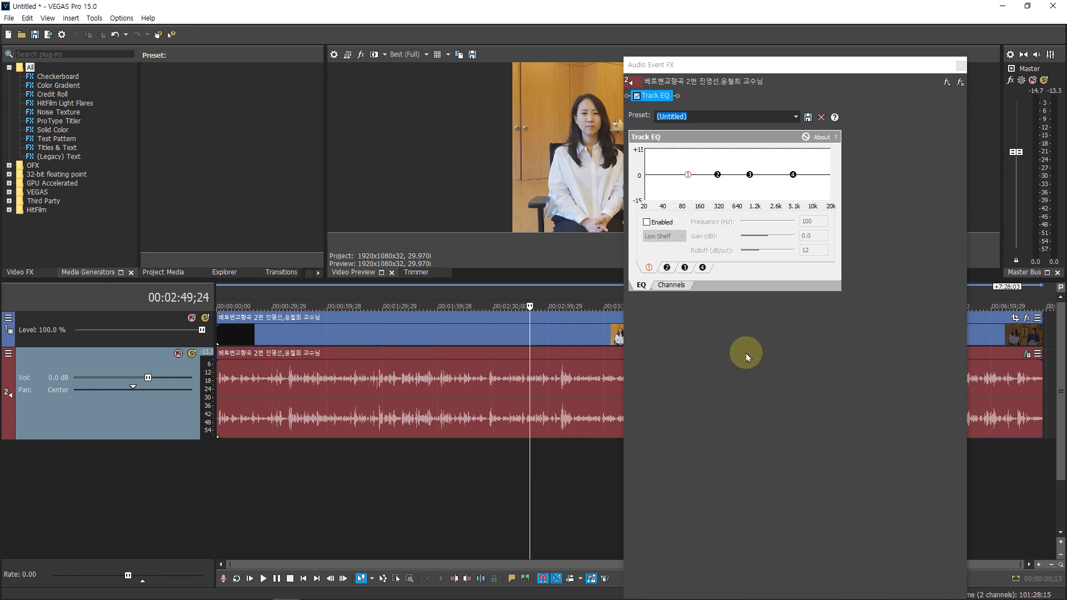
pyautogui.click(647, 222)
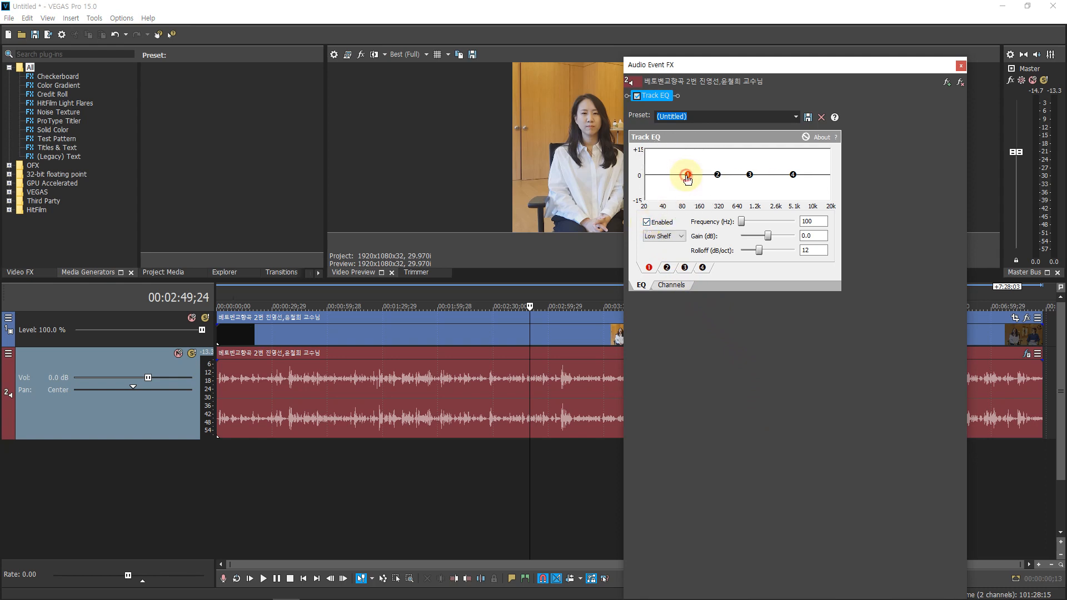
# - Cut the low frequencies with Low Shelf band 1, setting its gain to -Inf. and its frequency to 373 Hz
pyautogui.moveTo(687, 179); pyautogui.dragTo(688, 220)
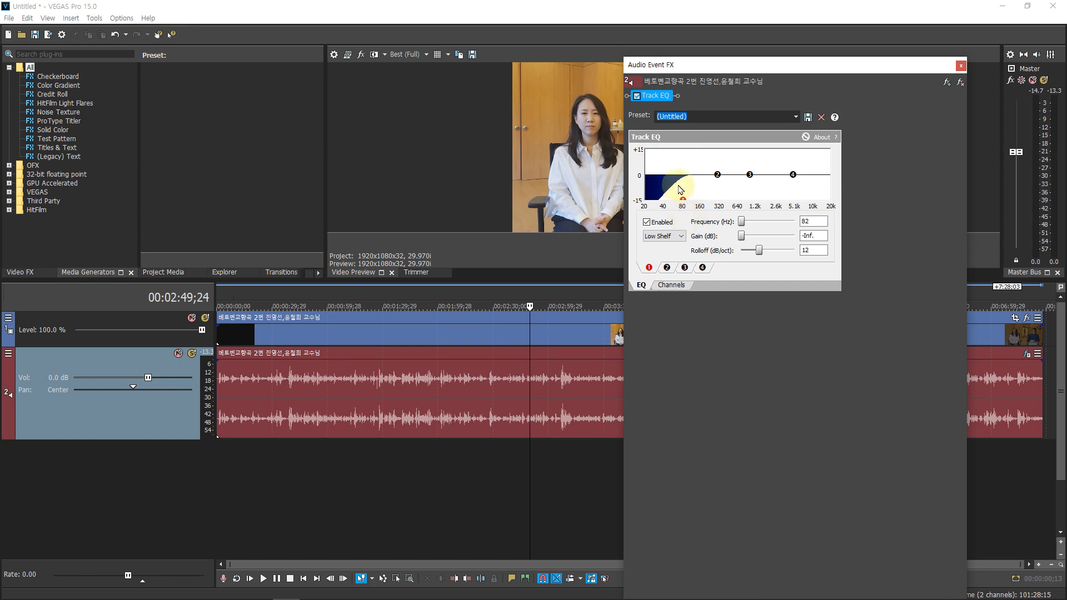
pyautogui.moveTo(682, 201); pyautogui.dragTo(698, 211)
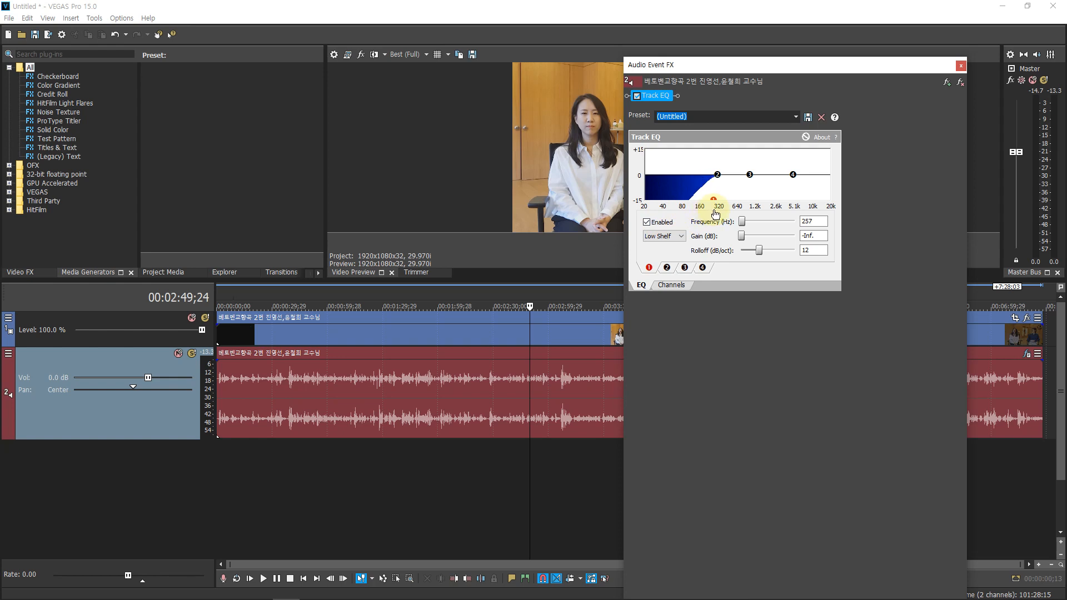
pyautogui.moveTo(716, 215); pyautogui.dragTo(725, 217)
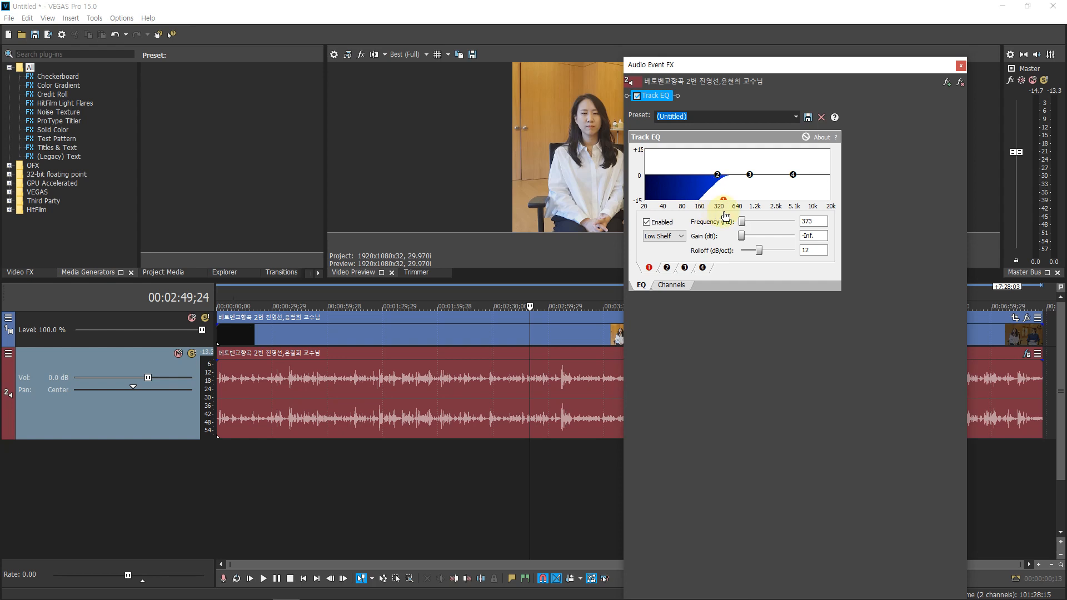
# - Play the audio from 00:01:43 briefly to hear the current Low Shelf band 1 cut
pyautogui.click(404, 464)
pyautogui.press('space')
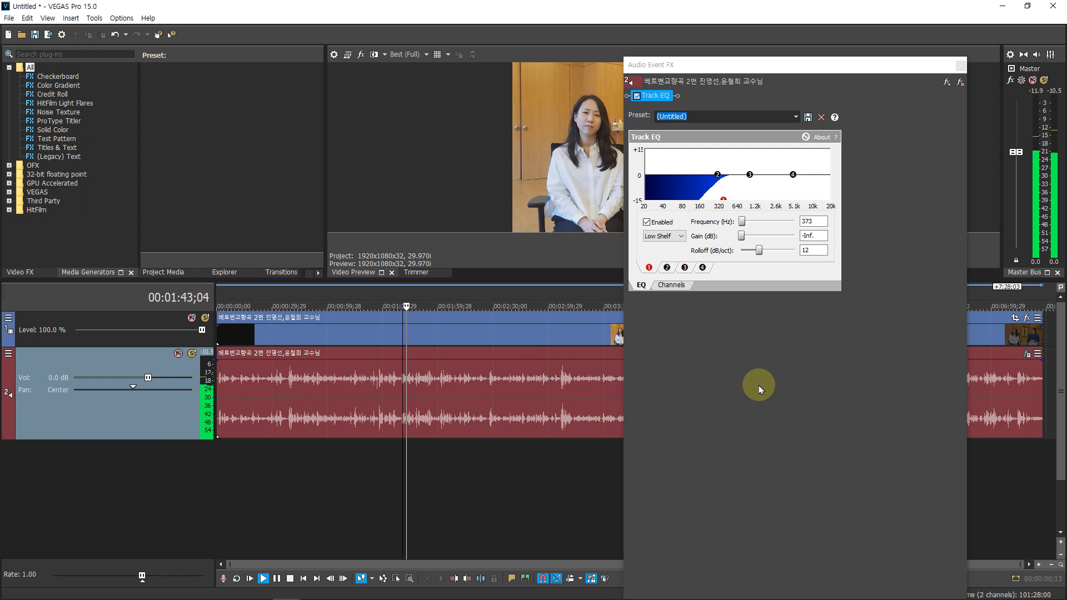
pyautogui.press('Return')
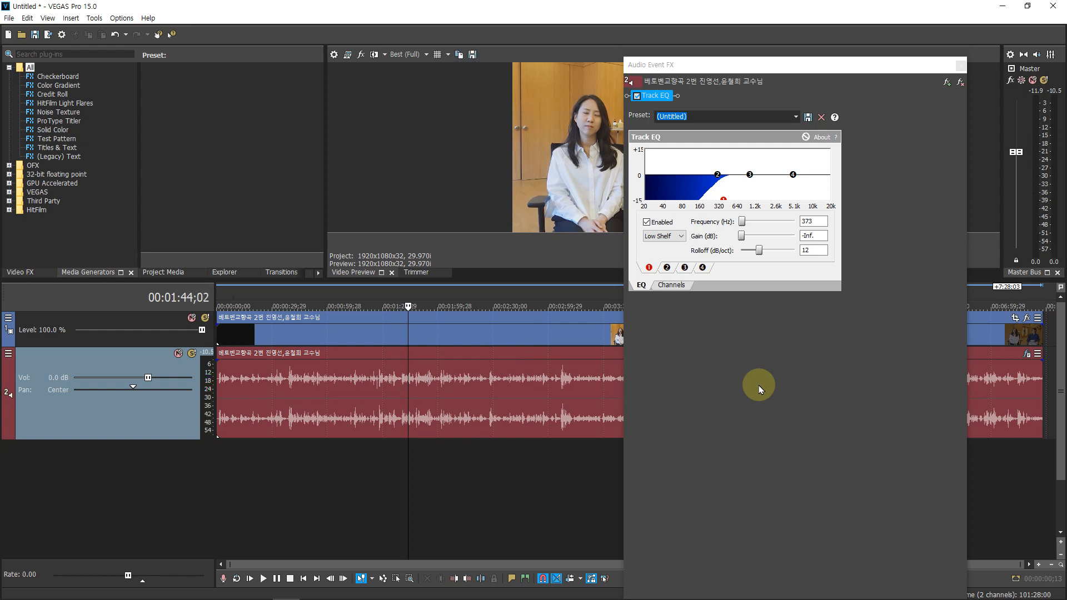
# - Try lowering Low Shelf band 1's frequency to 61 Hz and listen to the audio from about 00:01:55
pyautogui.click(723, 198)
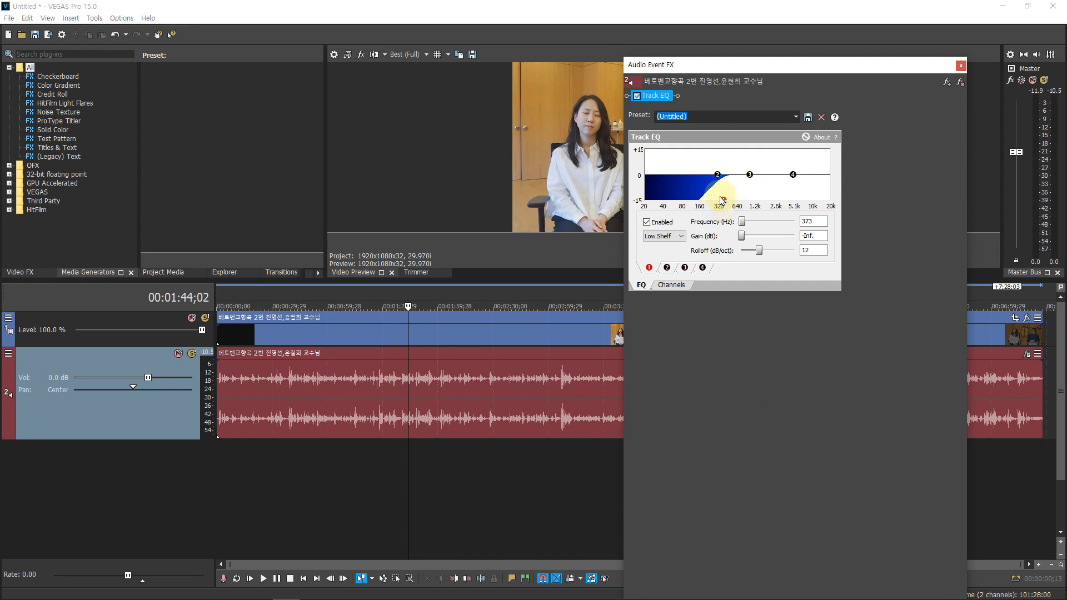
pyautogui.moveTo(723, 200); pyautogui.dragTo(678, 225)
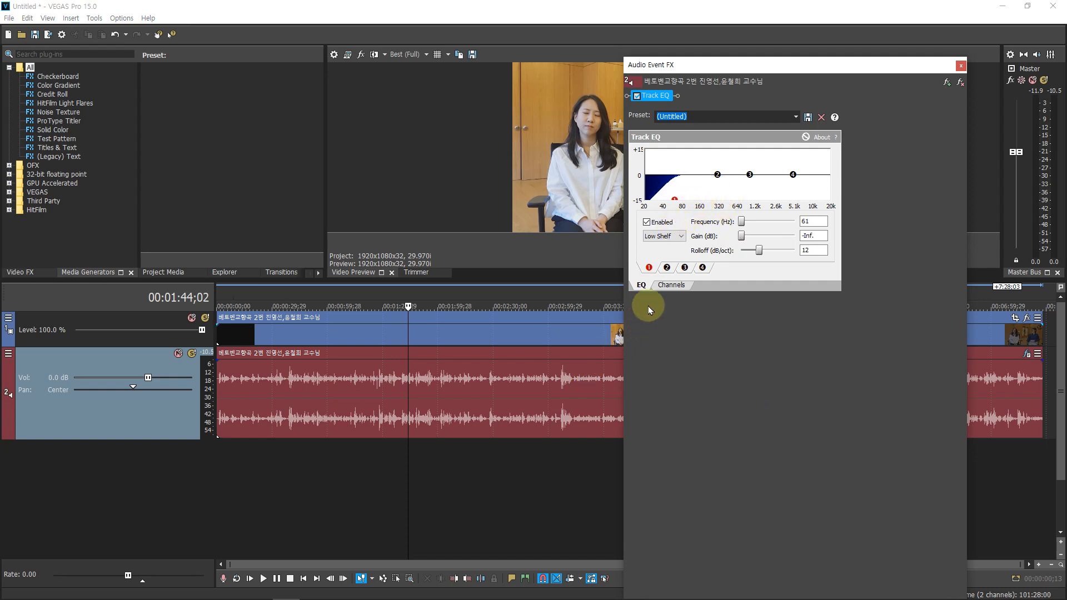
pyautogui.click(430, 487)
pyautogui.press('space')
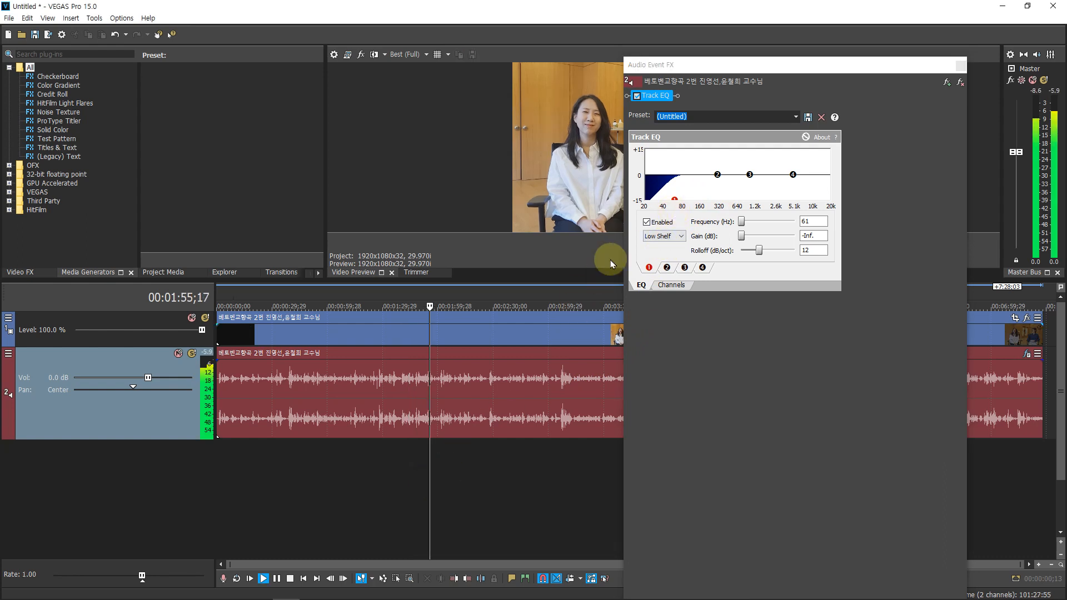
# - Sweep Low Shelf band 1's frequency upward during playback and set it to 431 Hz with the gain at -Inf
pyautogui.click(675, 199)
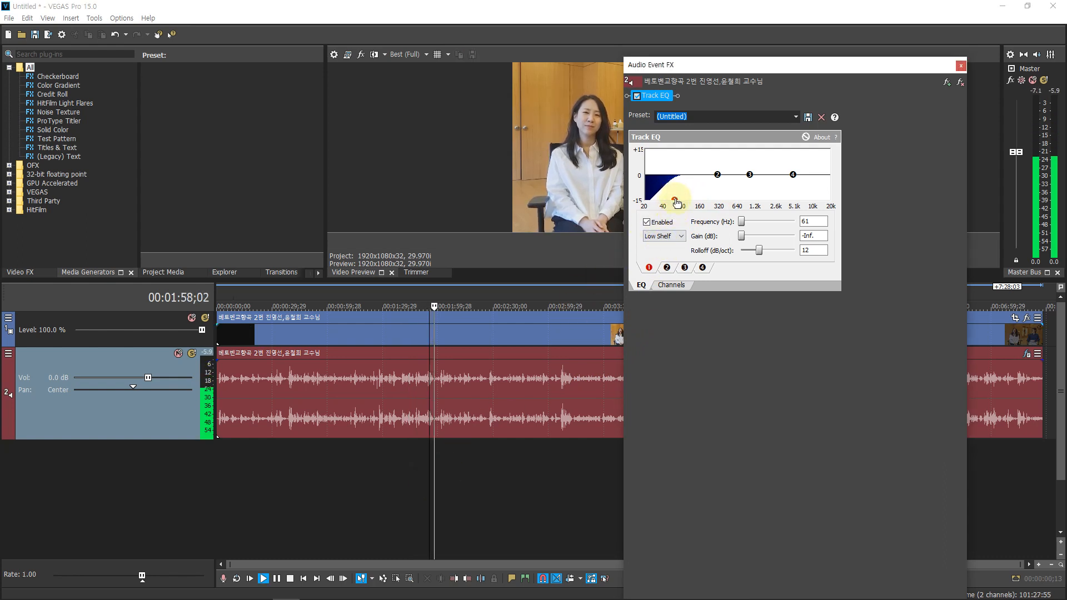
pyautogui.moveTo(675, 198); pyautogui.dragTo(726, 213)
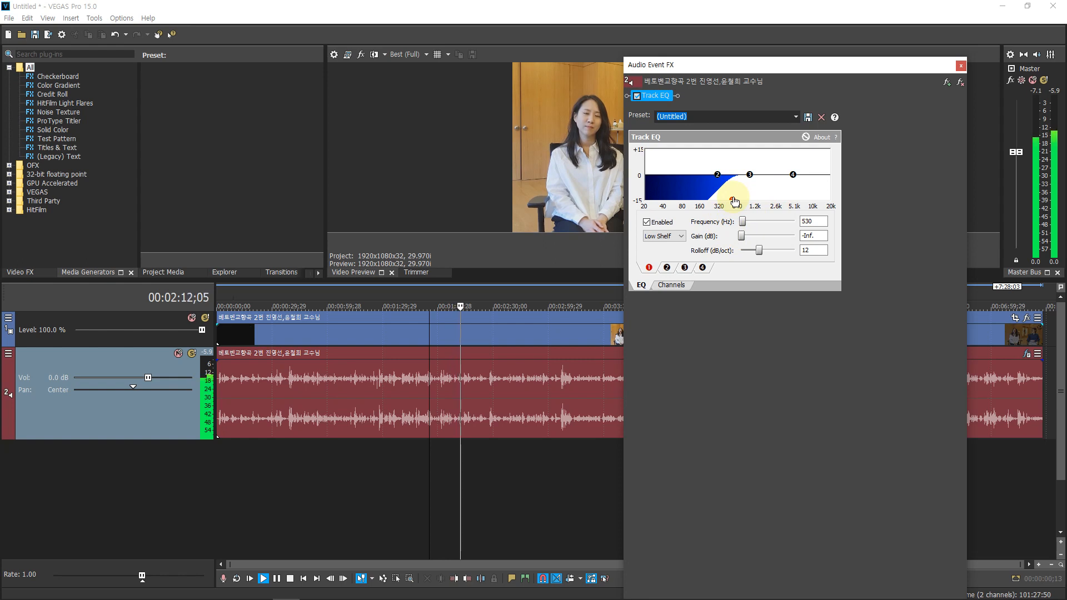
pyautogui.click(457, 495)
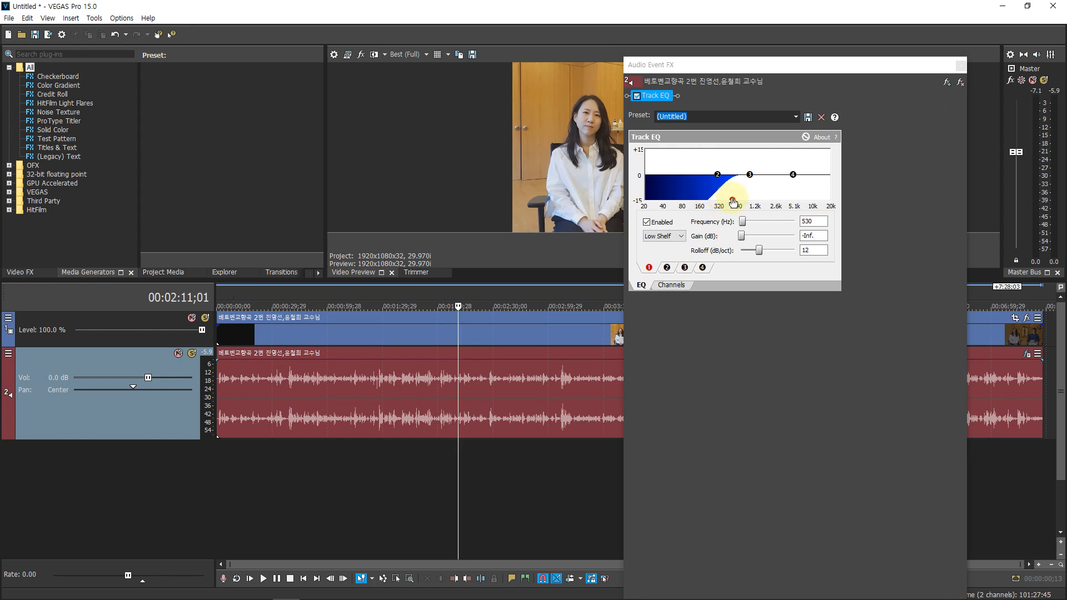
pyautogui.moveTo(733, 199); pyautogui.dragTo(731, 204)
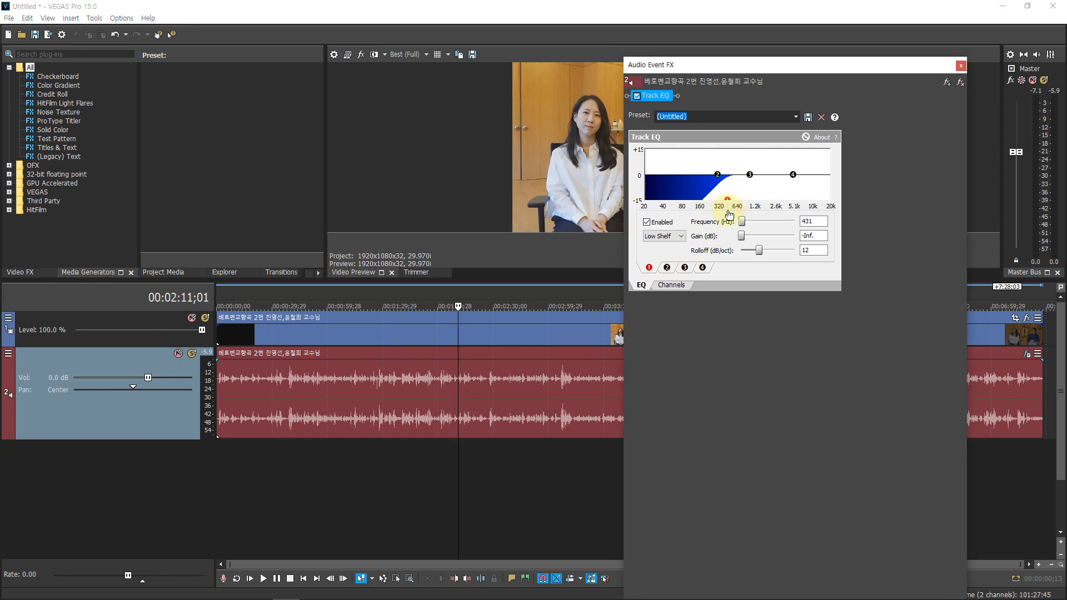
pyautogui.press('ctrl')
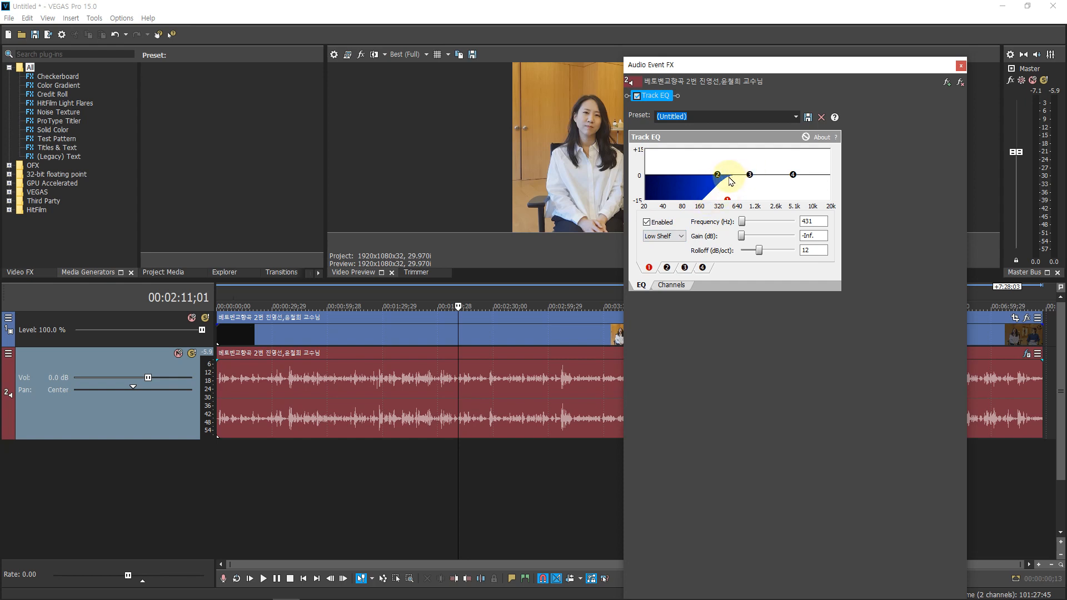
# - Play the audio from 00:01:57 in short stretches to check the voice with the low frequencies cut
pyautogui.click(433, 463)
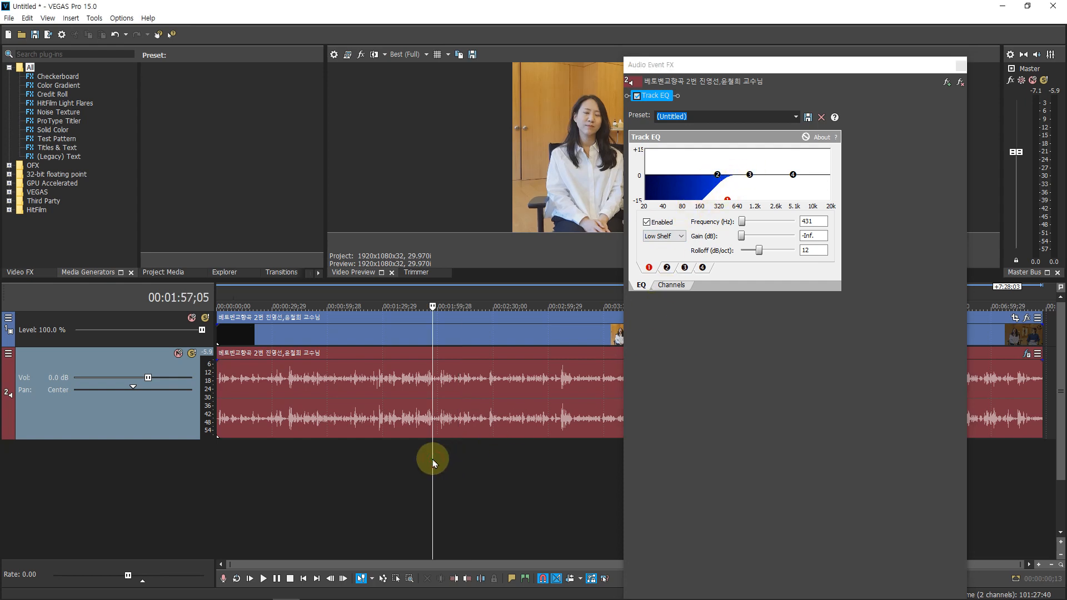
pyautogui.press('space')
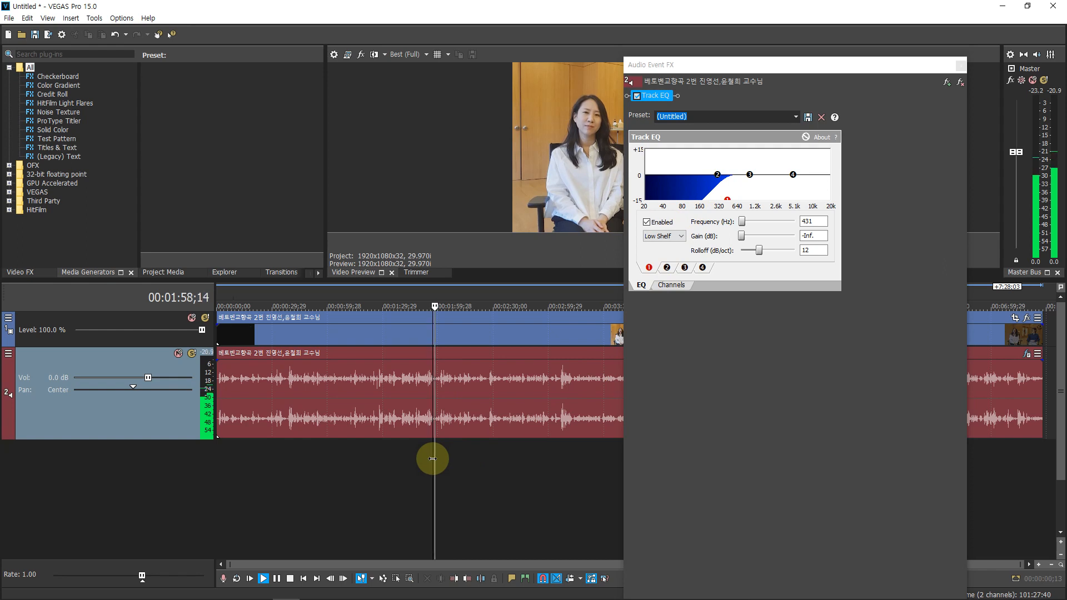
pyautogui.press('Return')
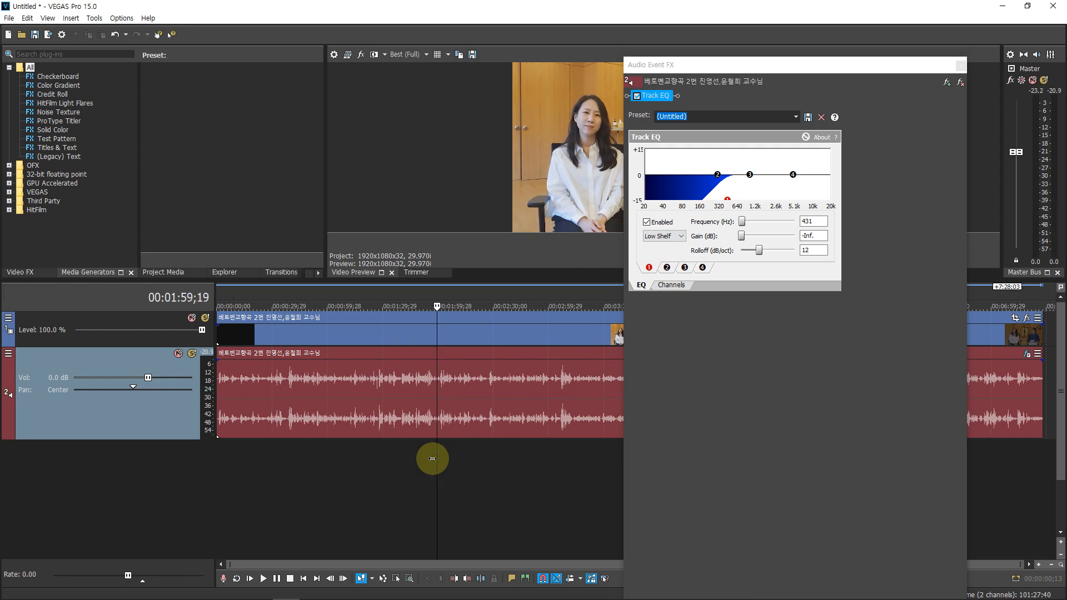
pyautogui.press('space')
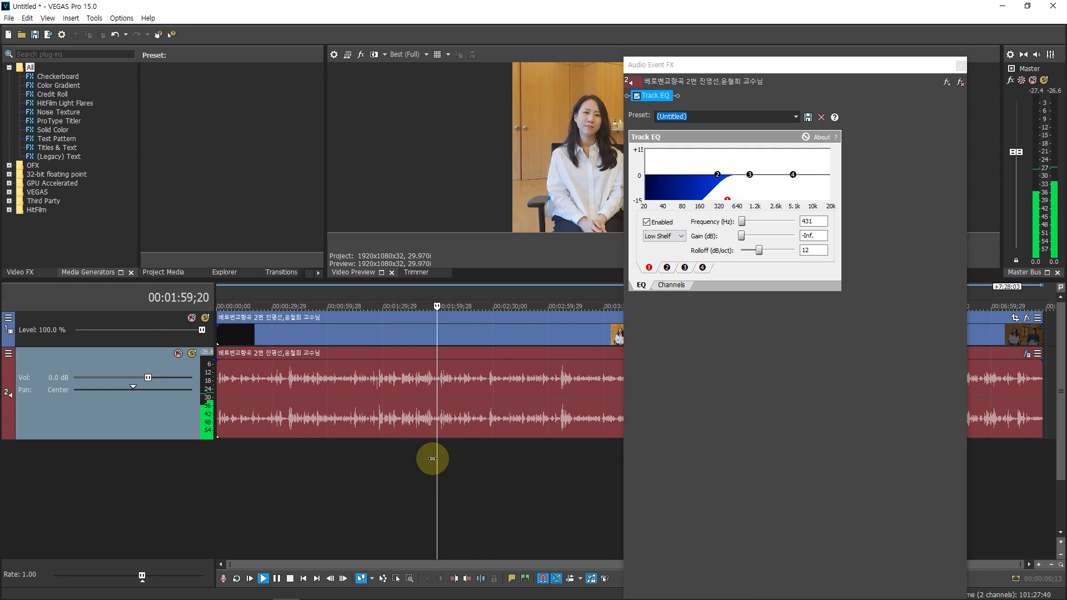
pyautogui.press('Return')
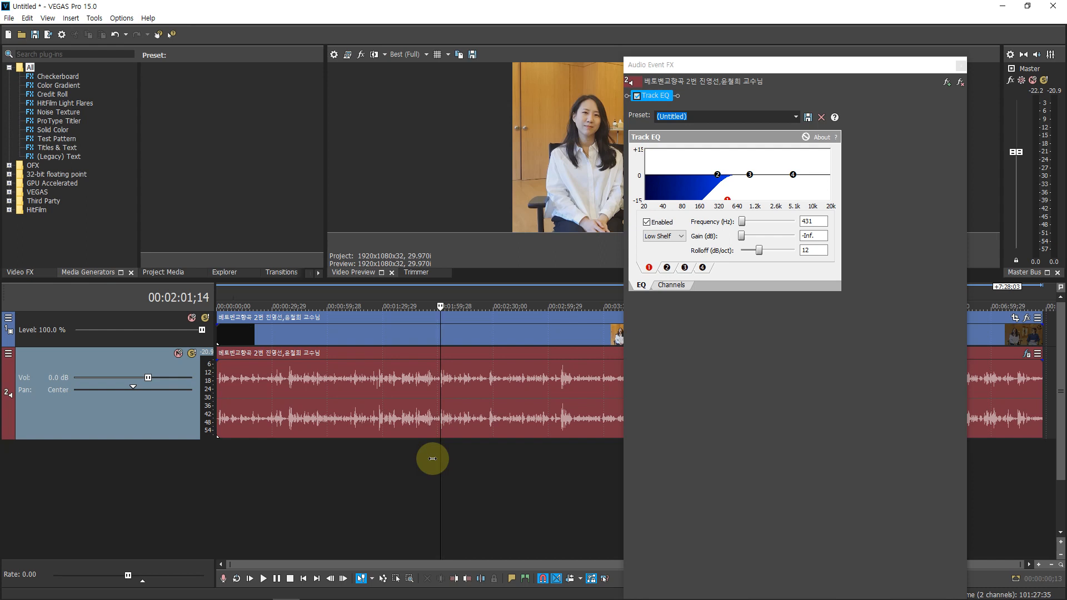
pyautogui.press('space')
pyautogui.press('Return')
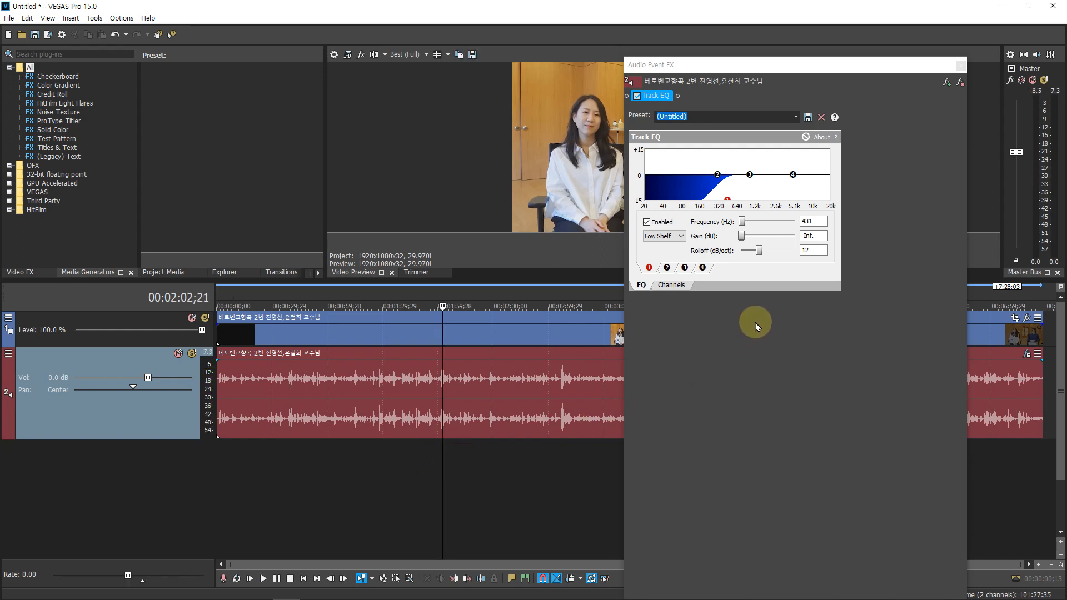
# - Try High Shelf band 4 at 20,000 Hz with a gain of -6.8 dB while the audio plays, and stop playback at 00:02:49
pyautogui.click(793, 177)
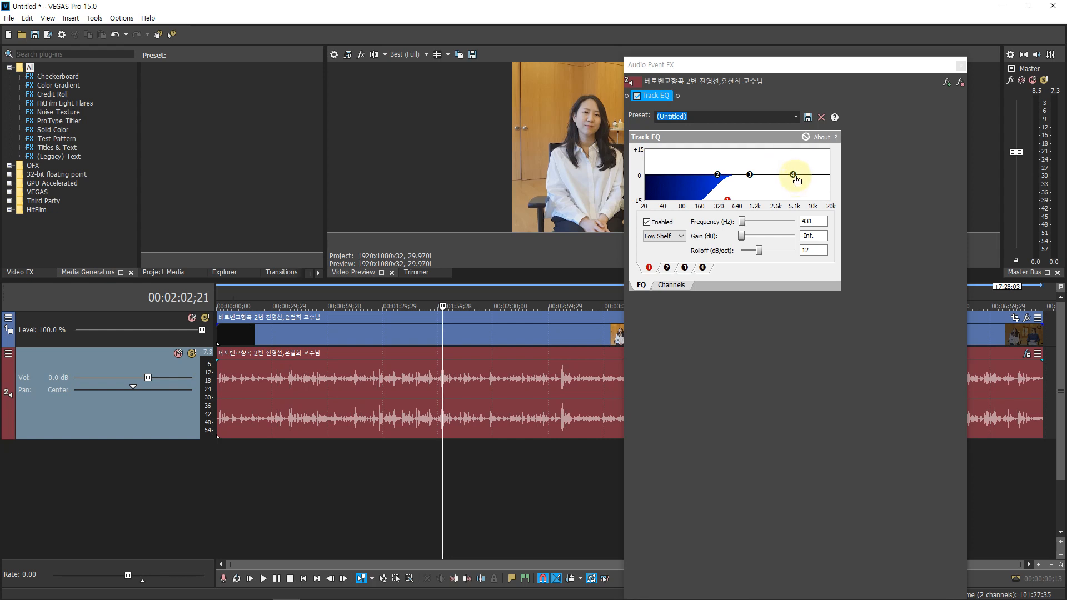
pyautogui.press('space')
pyautogui.moveTo(794, 176); pyautogui.dragTo(830, 187)
pyautogui.click(528, 488)
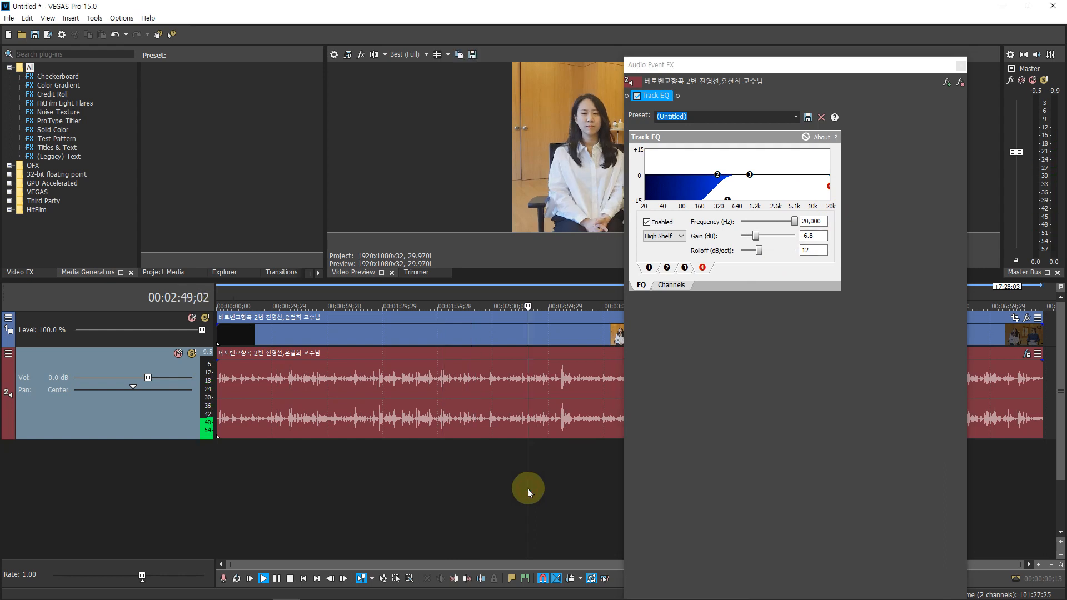
pyautogui.press('space')
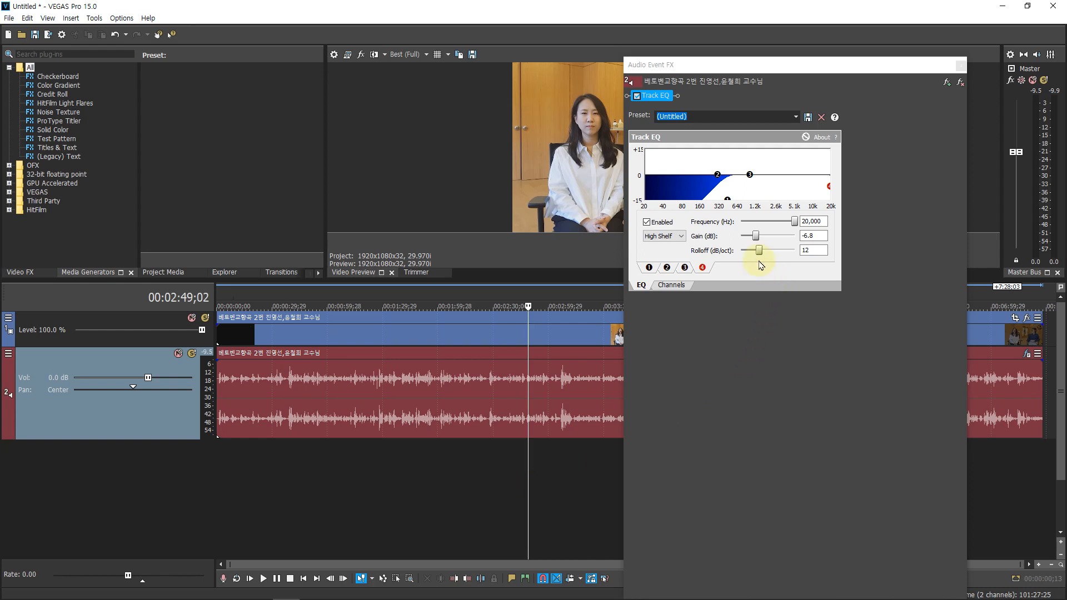
# - Boost band 3 to 15.0 dB at 3,575 Hz while listening from 00:02:49, and reduce its gain to 4.9 dB
pyautogui.press('space')
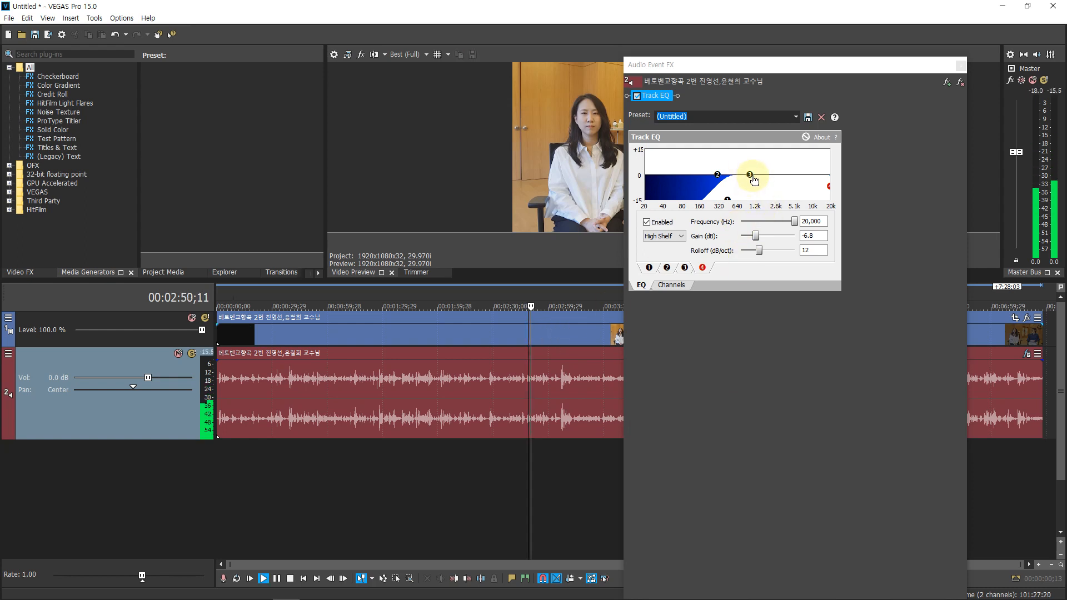
pyautogui.moveTo(747, 177); pyautogui.dragTo(784, 149)
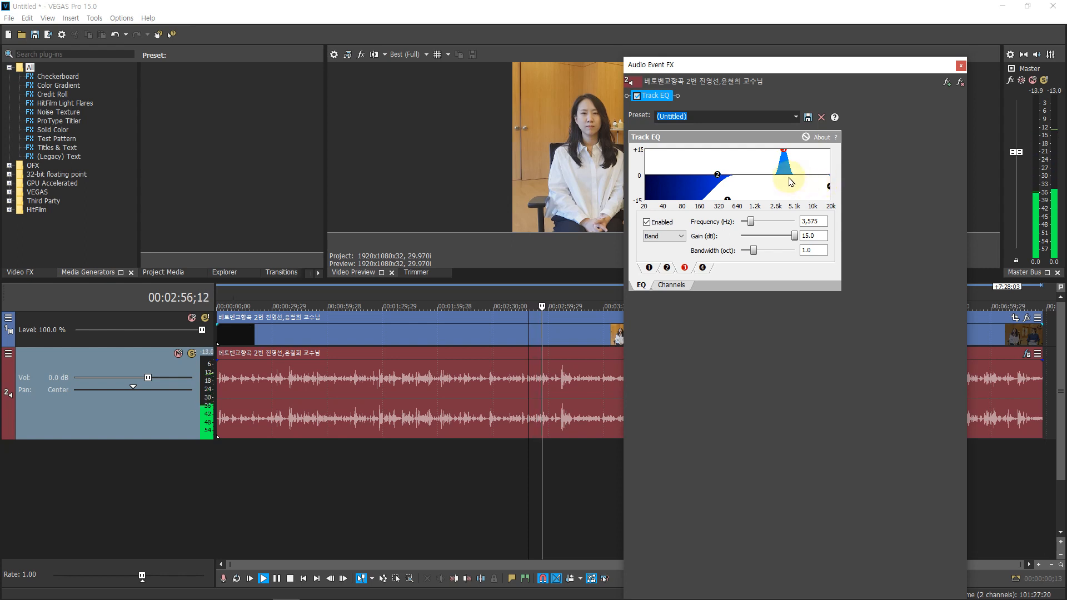
pyautogui.click(572, 416)
pyautogui.press('Return')
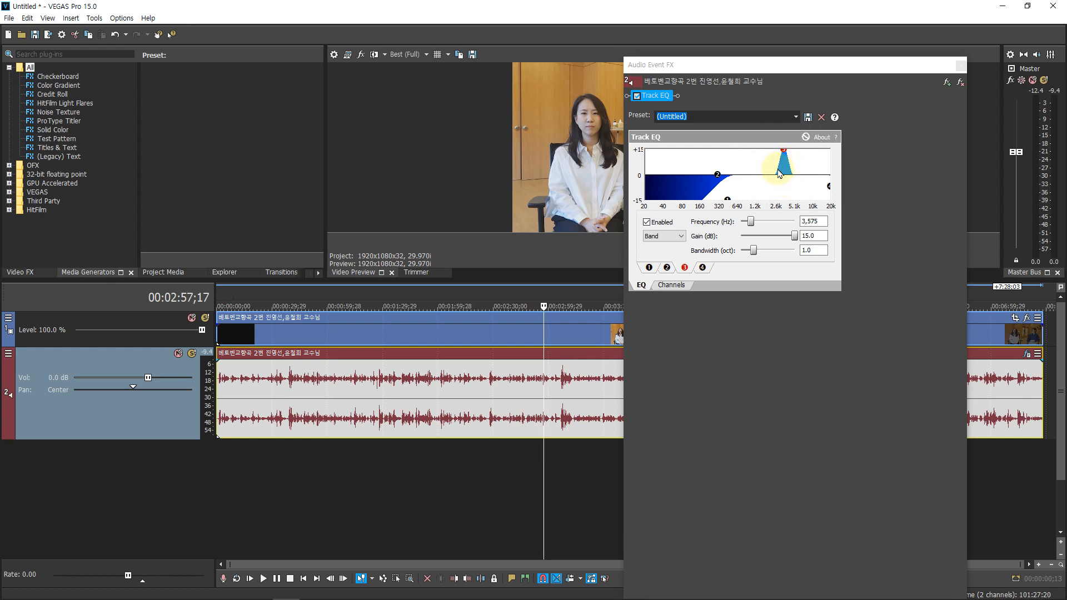
pyautogui.moveTo(785, 154); pyautogui.dragTo(785, 173)
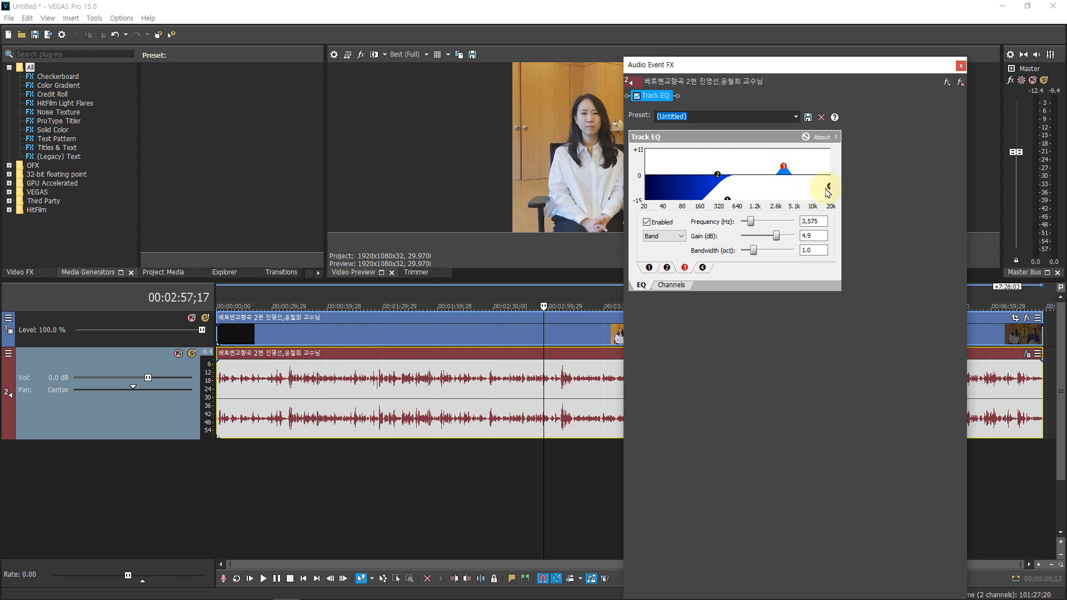
# - Cut High Shelf band 4 to -Inf. at 3,966 Hz and narrow band 3's bandwidth to 0.7 octaves
pyautogui.moveTo(829, 189); pyautogui.dragTo(798, 227)
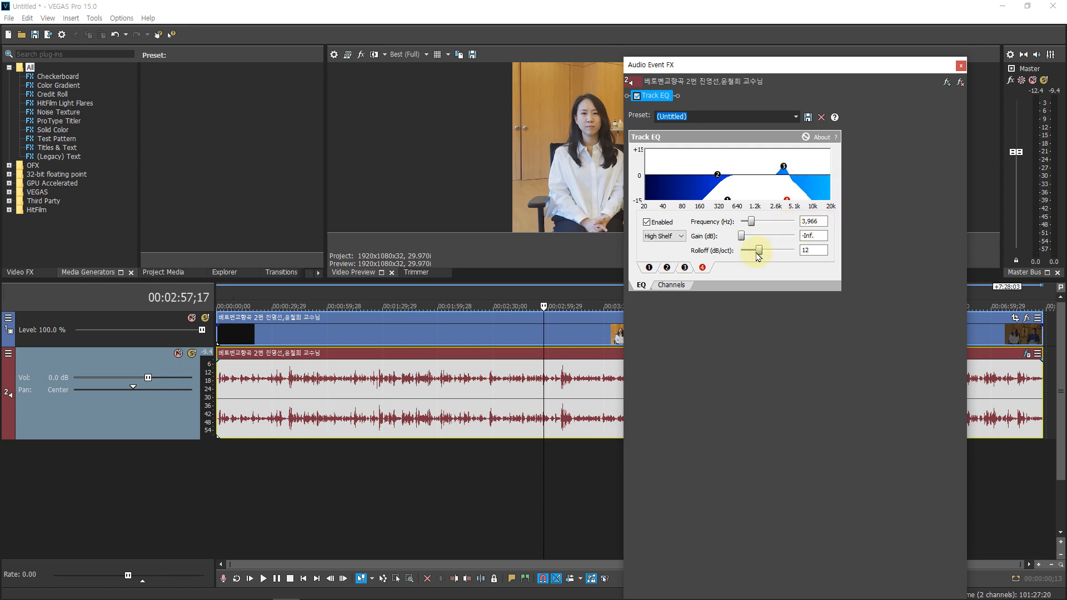
pyautogui.moveTo(757, 252); pyautogui.dragTo(759, 252)
pyautogui.click(784, 167)
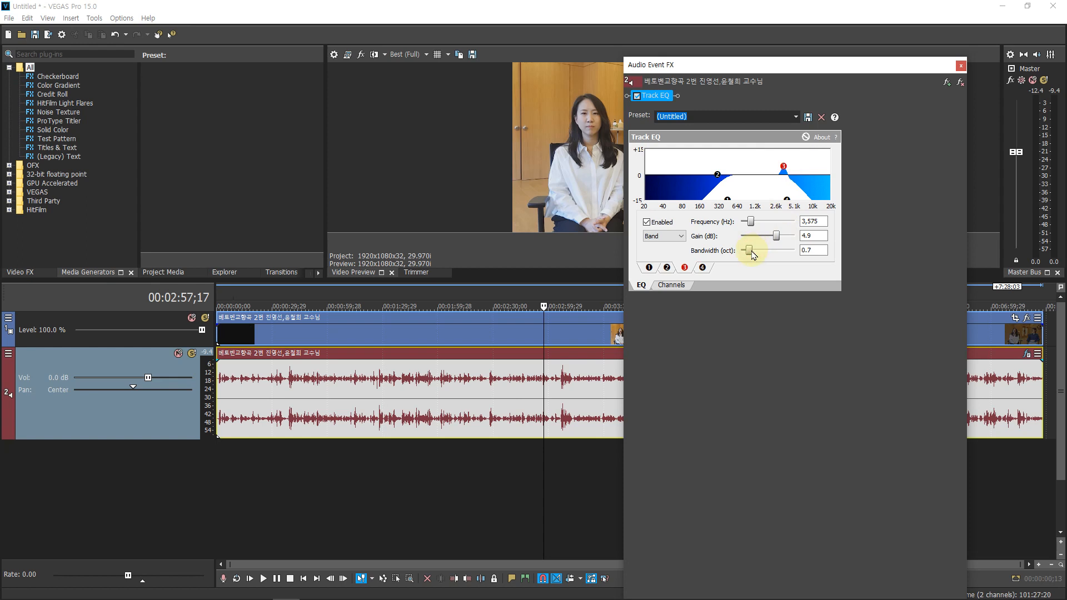
# - Play the audio from about 00:02:53 while trying different settings for bands 3 and 4, bringing band 3 to 3,028 Hz and 7.2 dB
pyautogui.click(536, 460)
pyautogui.press('space')
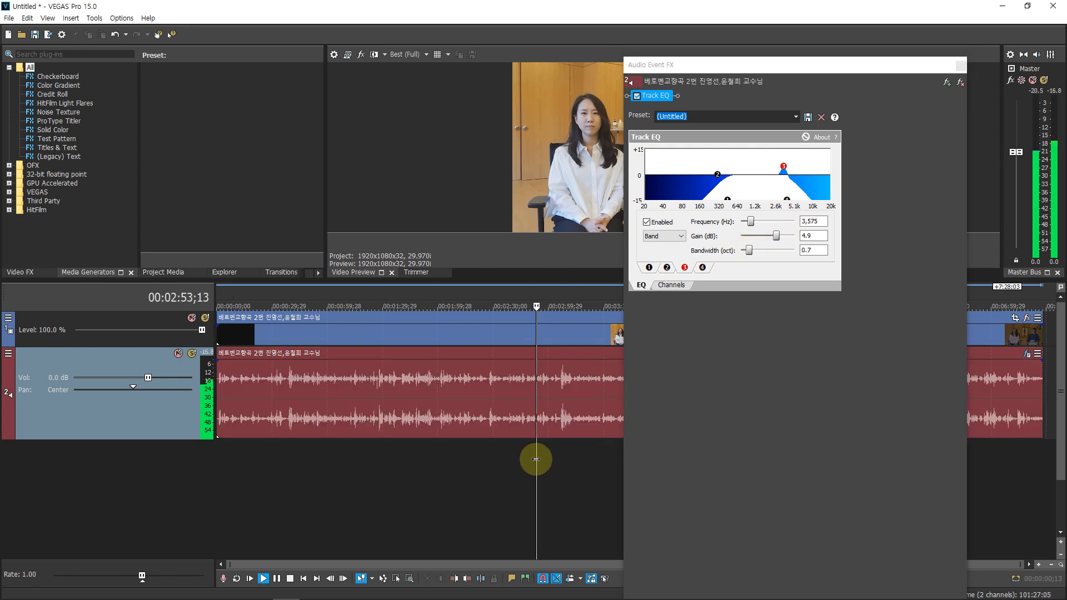
pyautogui.moveTo(783, 167); pyautogui.dragTo(779, 178)
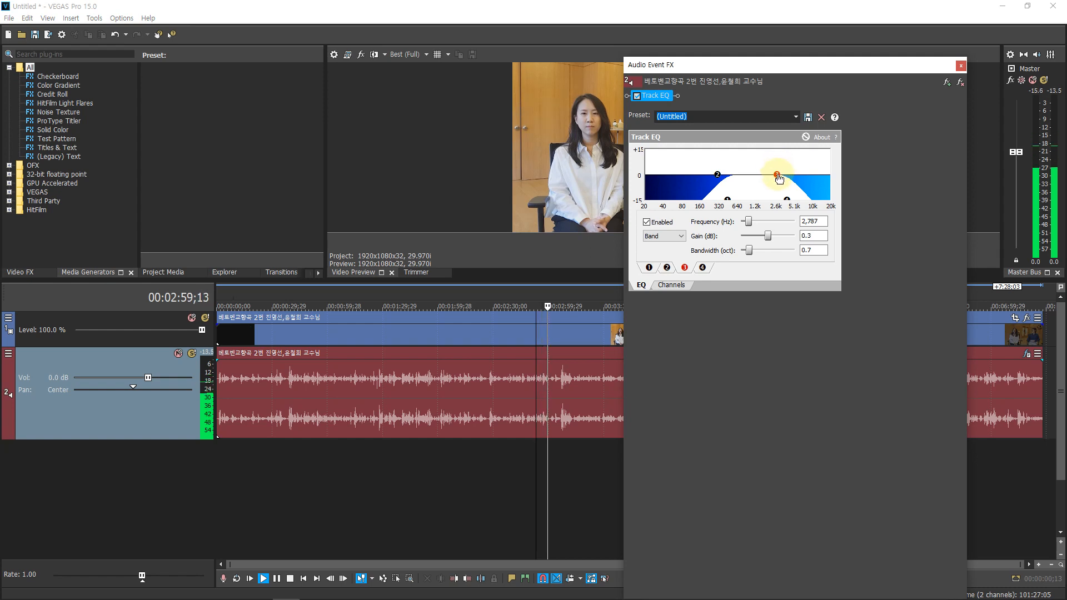
pyautogui.click(785, 199)
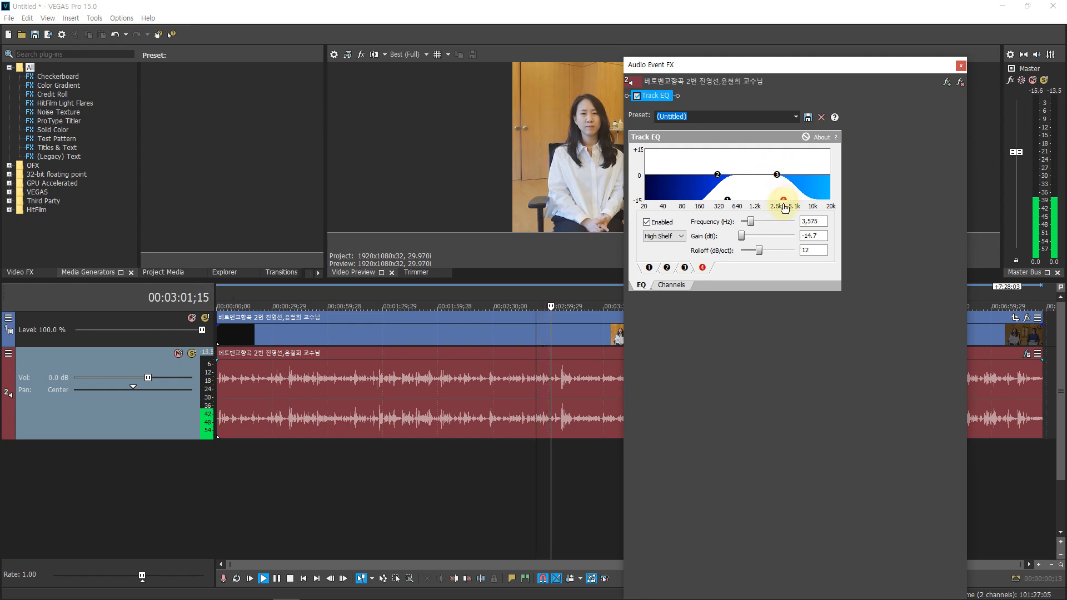
pyautogui.moveTo(777, 215); pyautogui.dragTo(776, 171)
pyautogui.moveTo(777, 169); pyautogui.dragTo(781, 166)
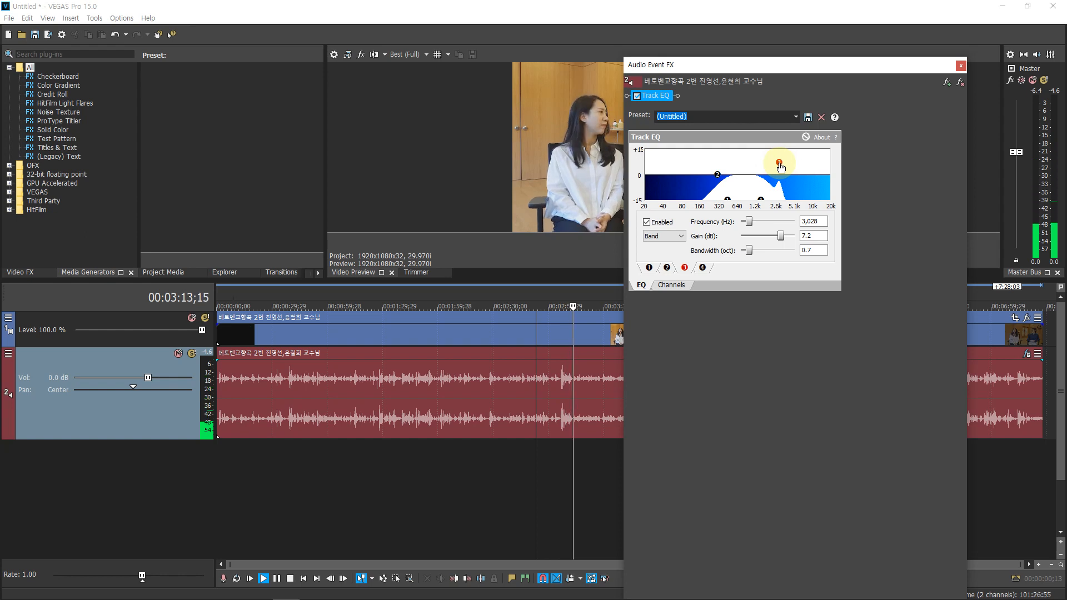
# - Set High Shelf band 4 to 3,805 Hz at -Inf. and band 3 to 2,619 Hz at 5.9 dB during playback, and stop at 00:03:19
pyautogui.moveTo(761, 200); pyautogui.dragTo(789, 207)
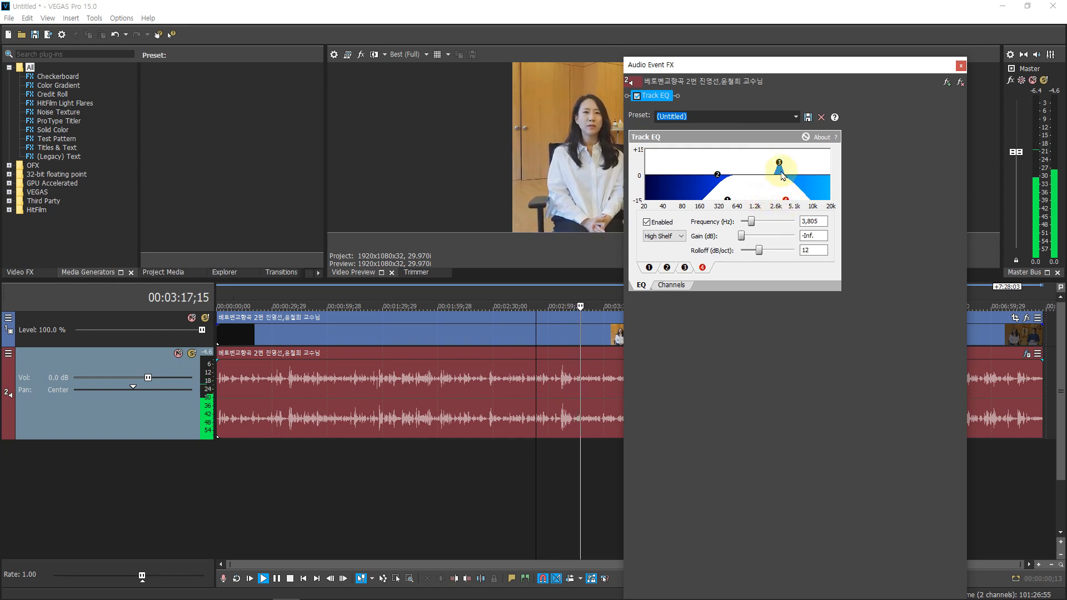
pyautogui.moveTo(782, 166); pyautogui.dragTo(777, 169)
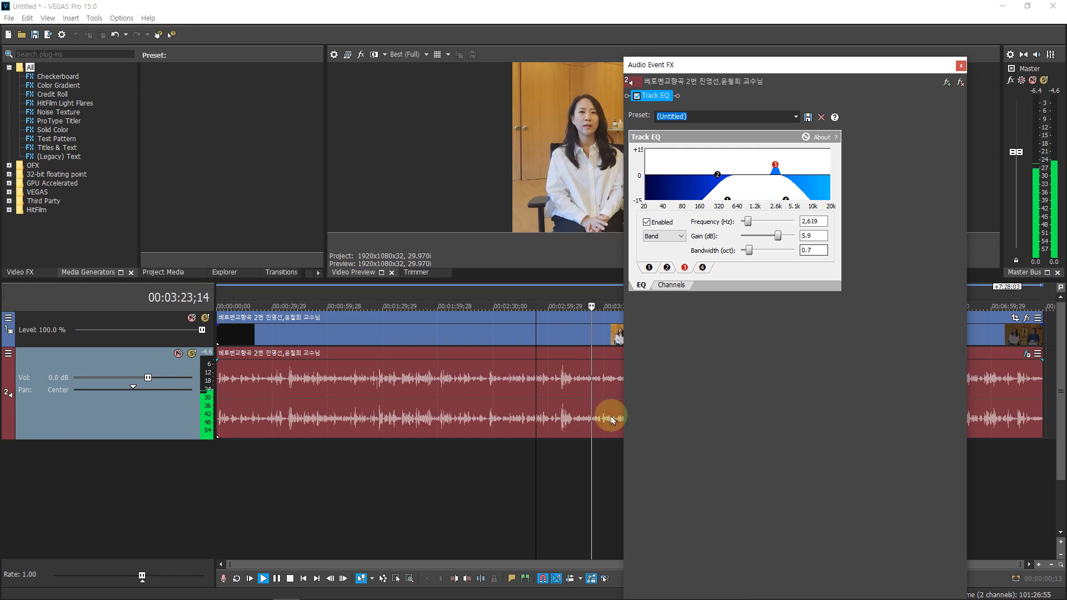
pyautogui.click(584, 450)
pyautogui.press('space')
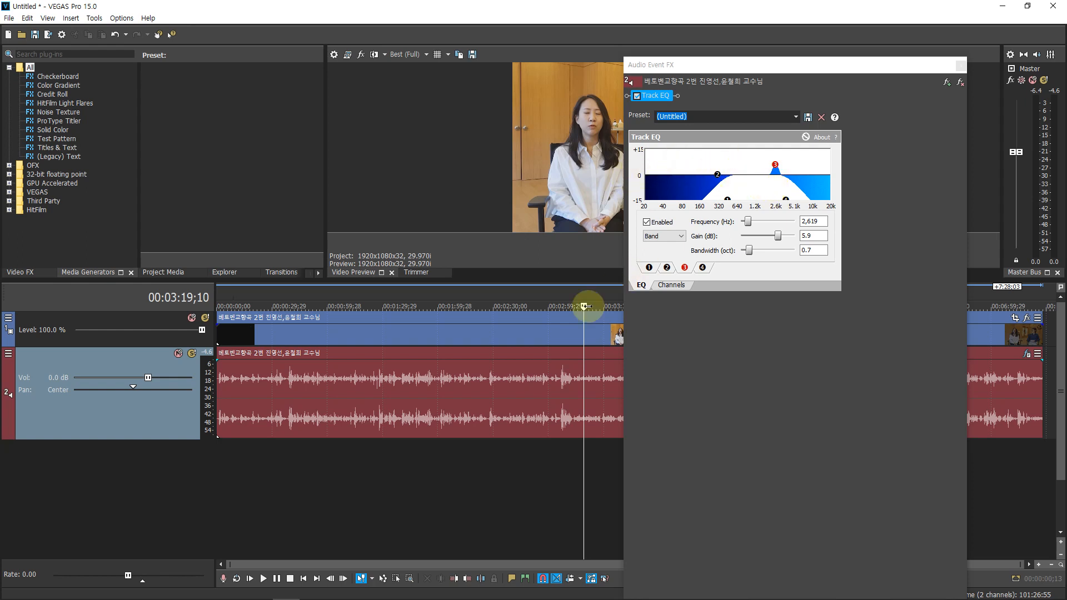
# - Close the Track EQ window and place the Beethoven Symphony No. 5 introduction video on the empty timeline
pyautogui.click(516, 393)
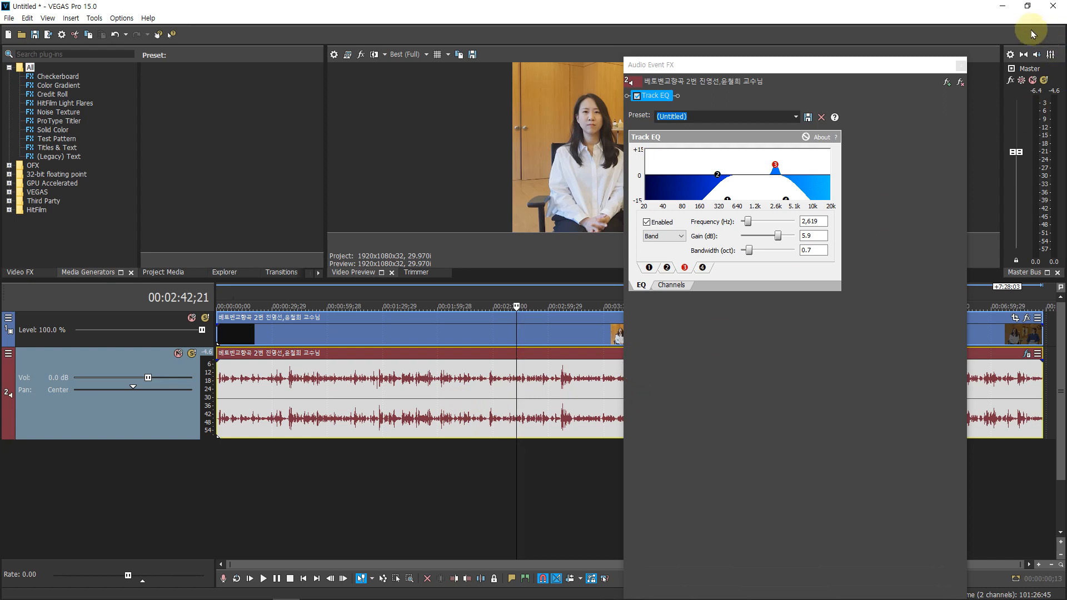
pyautogui.click(960, 64)
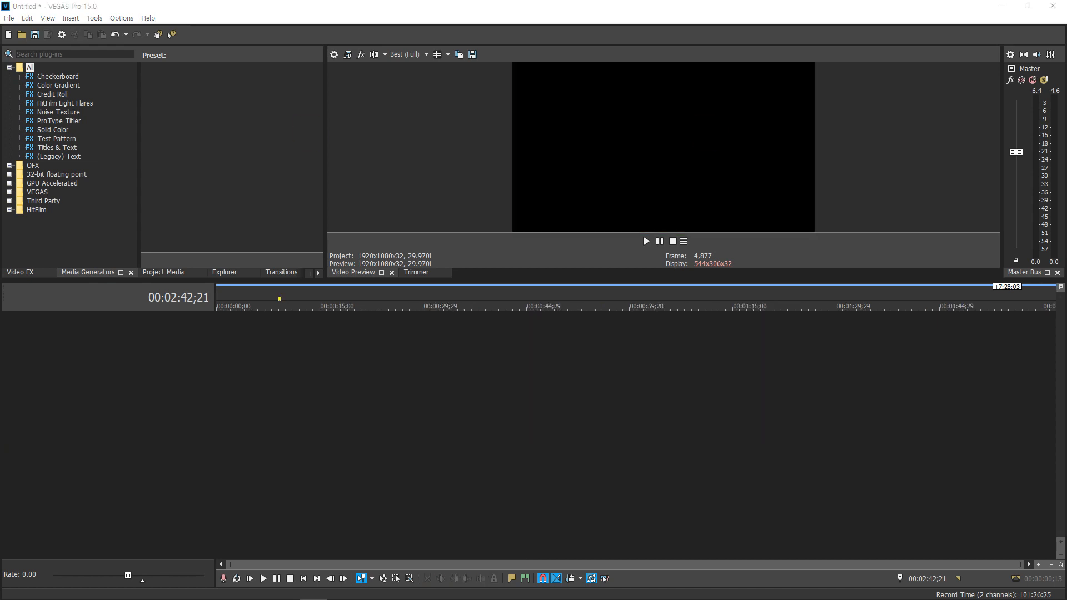
pyautogui.moveTo(237, 357); pyautogui.dragTo(416, 382)
pyautogui.click(636, 238)
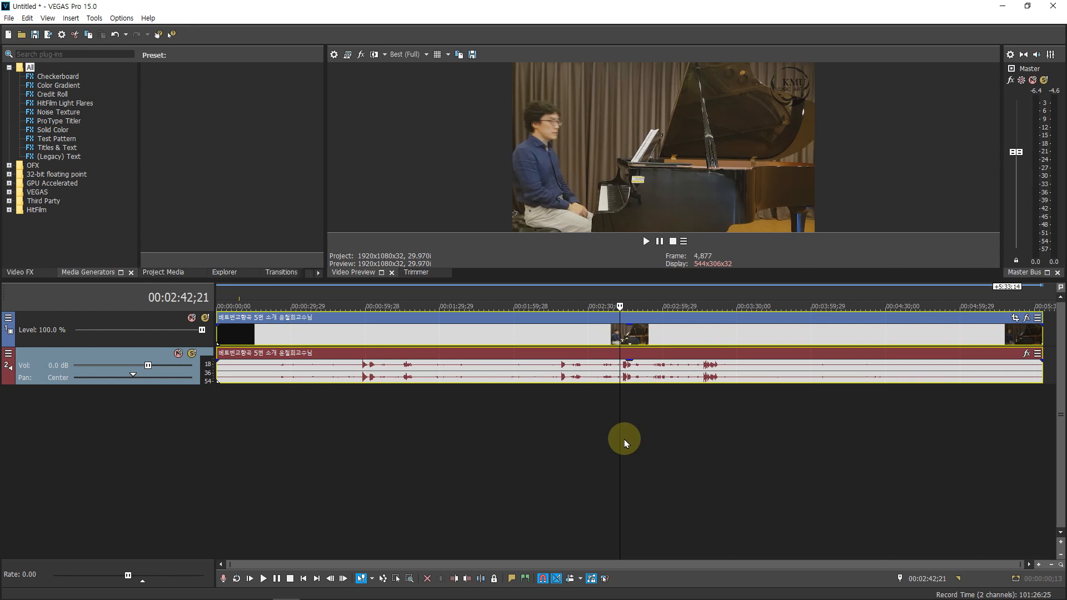
# - Play the Beethoven clip from about 00:00:55 through the first piano passage and stop at 00:01:04
pyautogui.click(353, 299)
pyautogui.press('space')
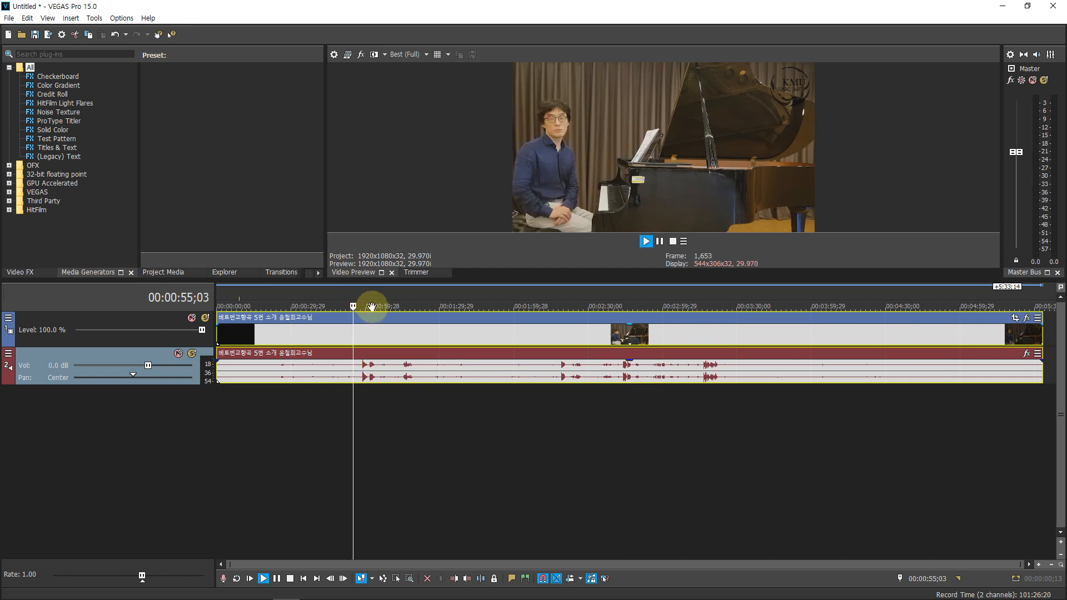
pyautogui.scroll(2, 475, 434)
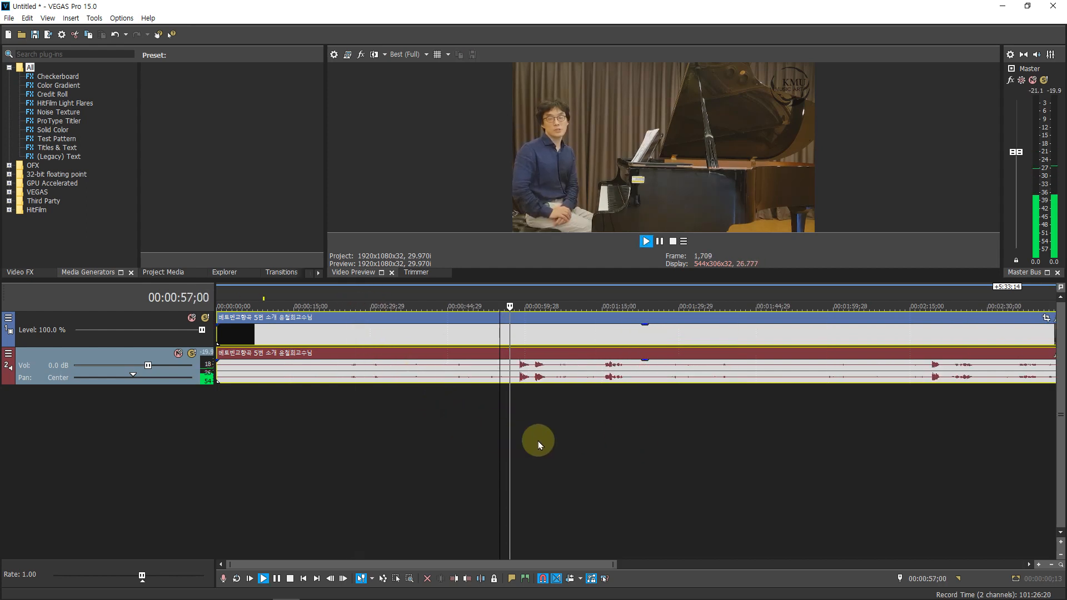
pyautogui.scroll(2, 556, 437)
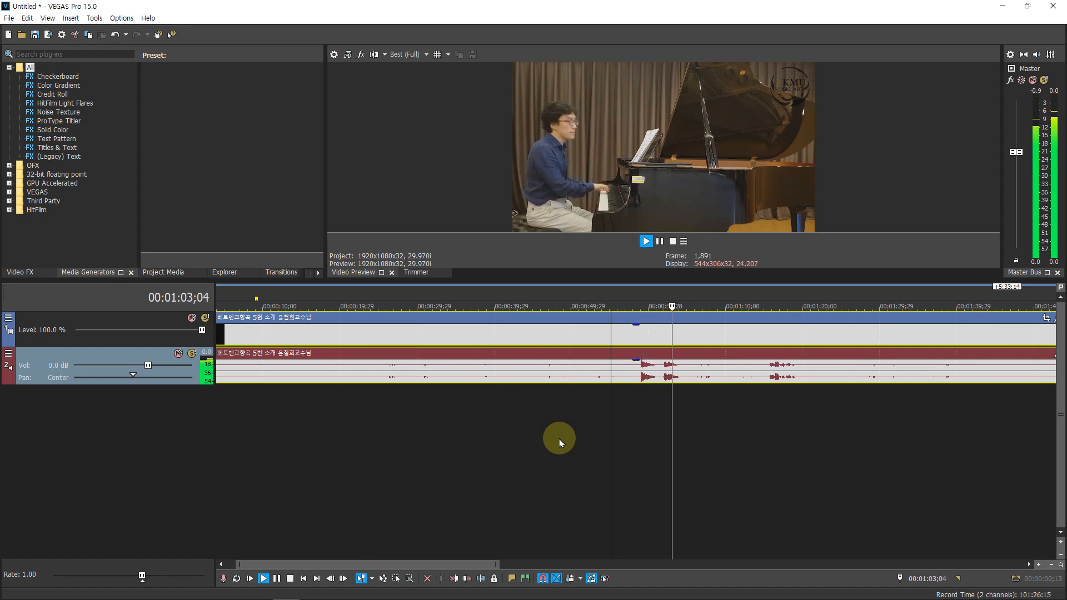
pyautogui.press('Return')
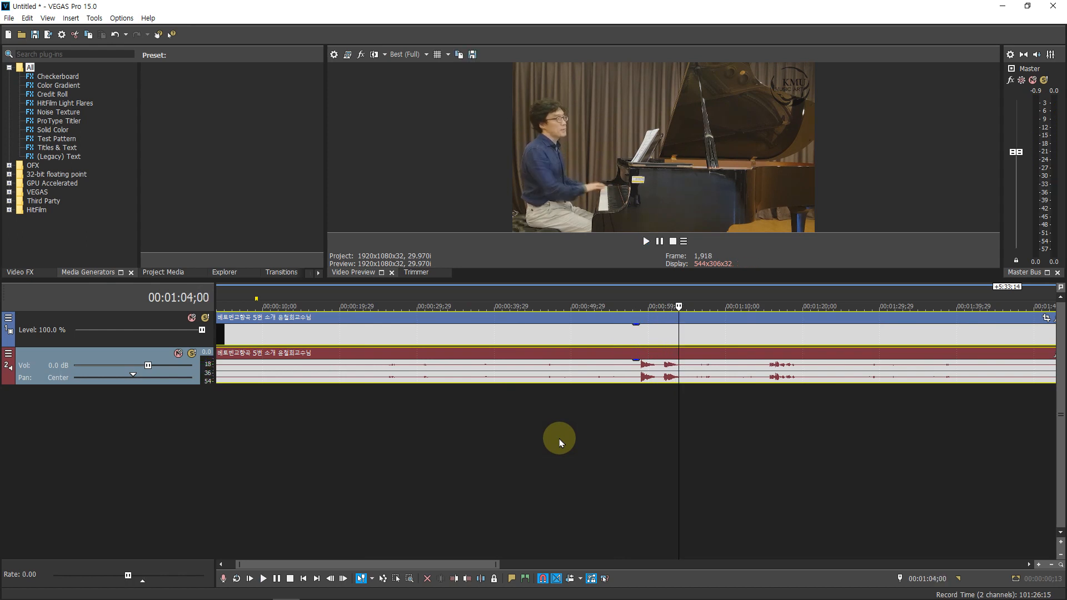
pyautogui.scroll(-5, 559, 443)
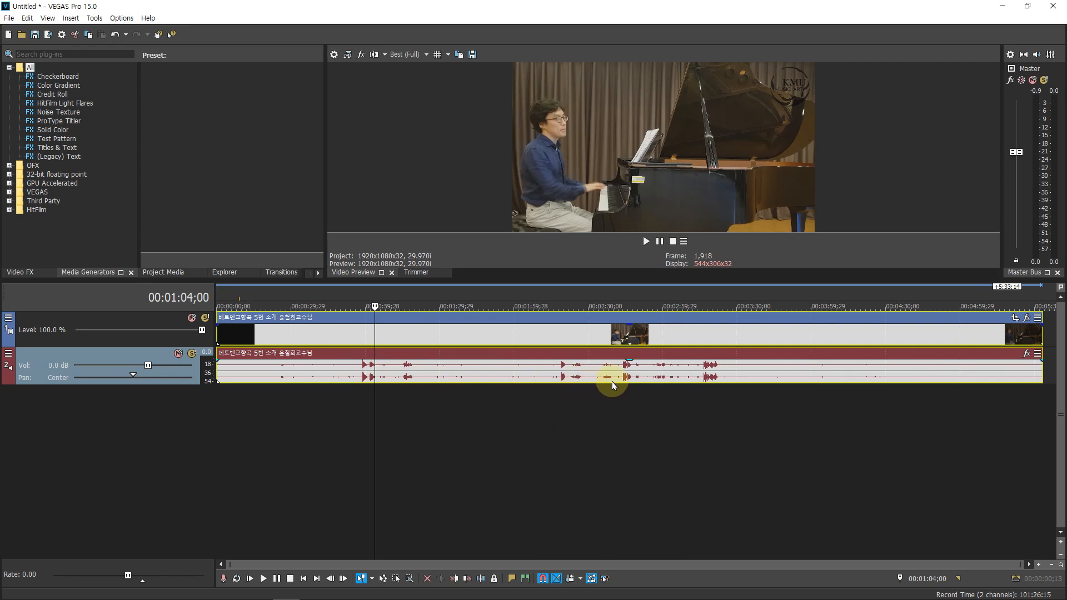
# - Increase the audio track's height and select only the Beethoven clip's audio event
pyautogui.moveTo(191, 383); pyautogui.dragTo(195, 428)
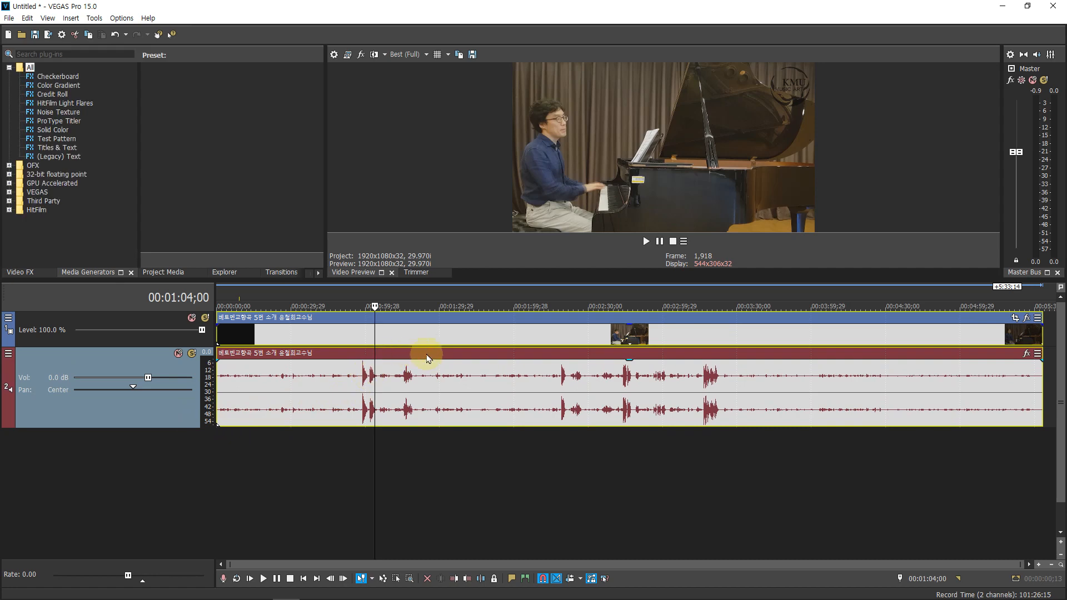
pyautogui.rightClick(510, 398)
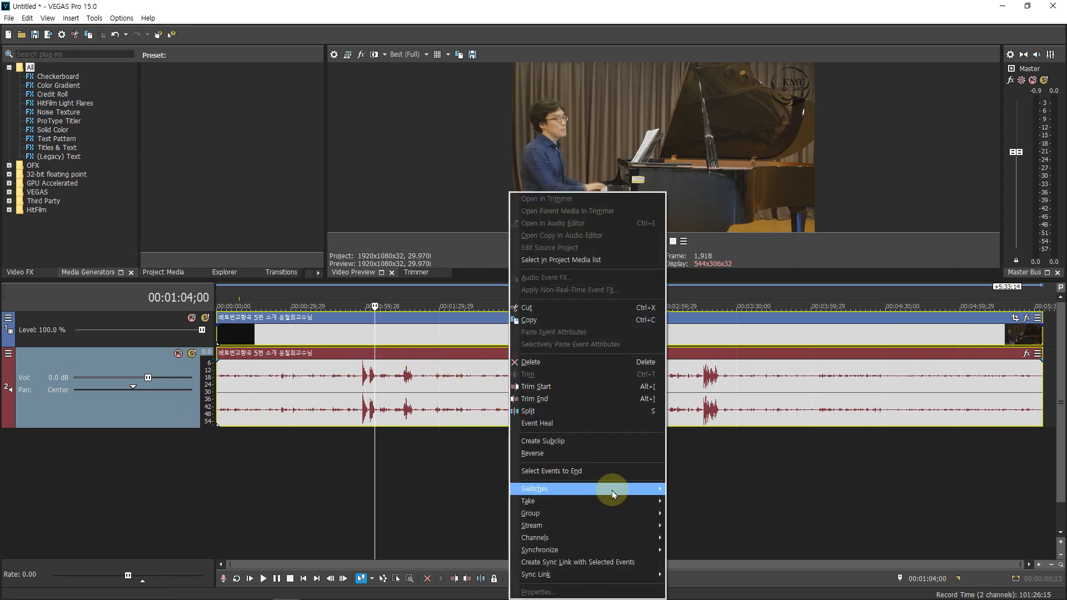
pyautogui.moveTo(611, 488)
pyautogui.doubleClick(797, 457)
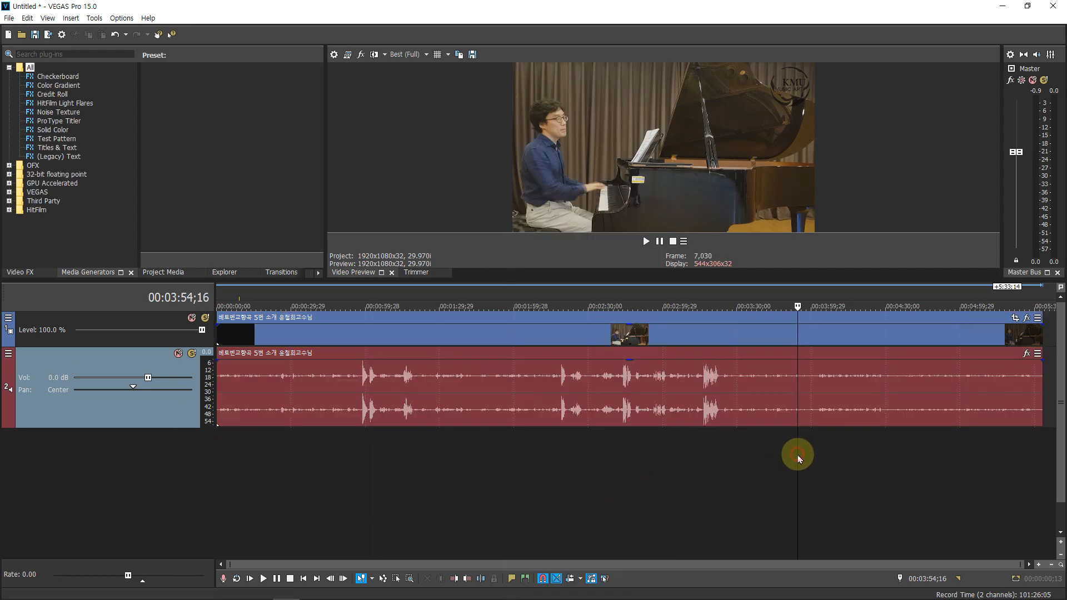
pyautogui.click(787, 408)
# - Try the Normalize switch on the audio event and undo the change
pyautogui.rightClick(787, 408)
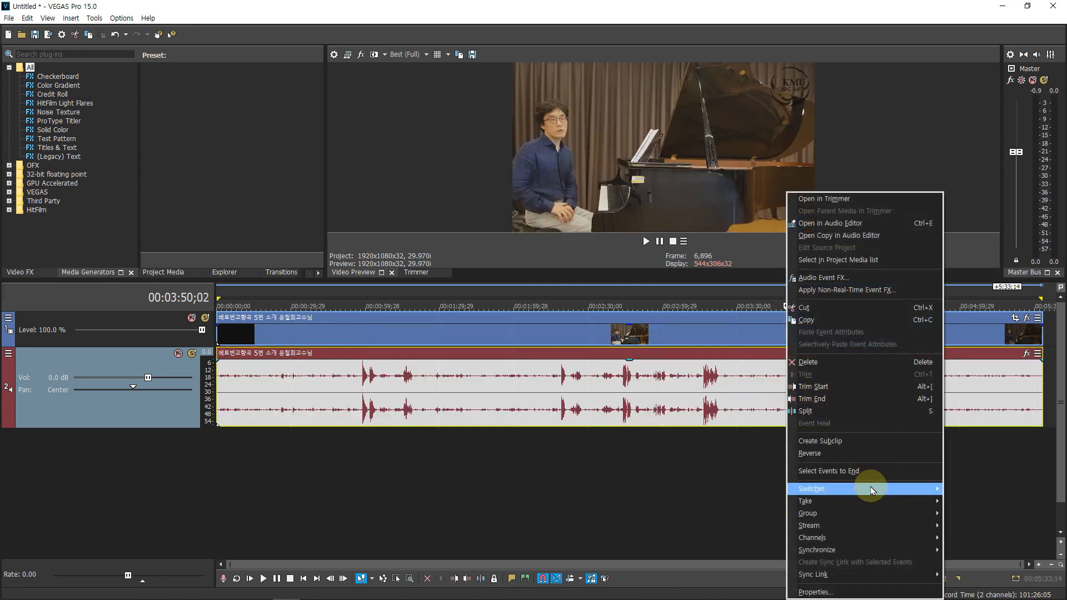
pyautogui.moveTo(934, 485)
pyautogui.click(978, 539)
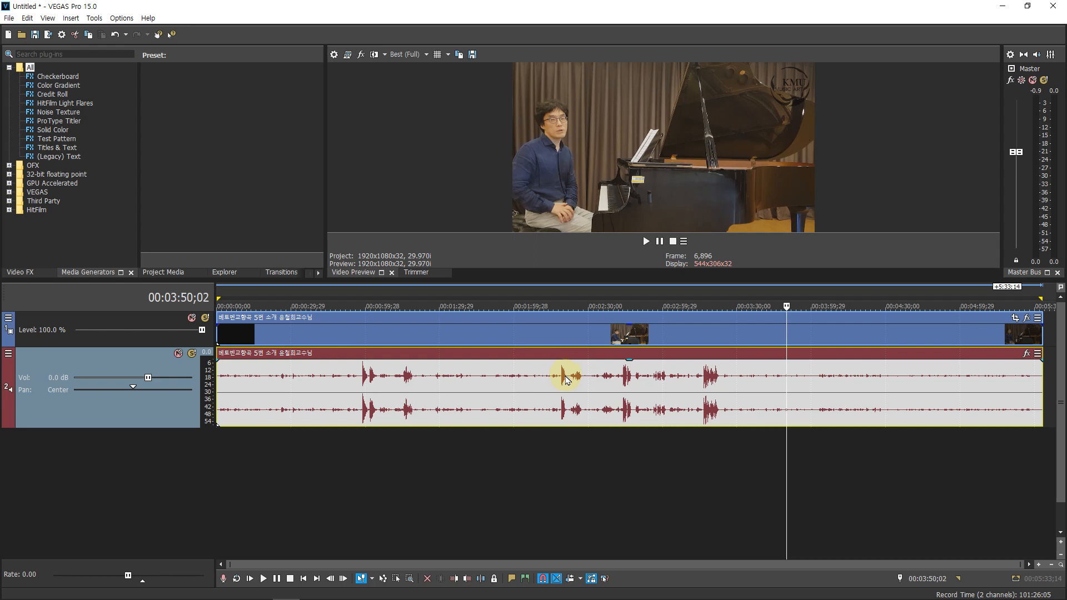
pyautogui.hotkey('ctrl', 'z')
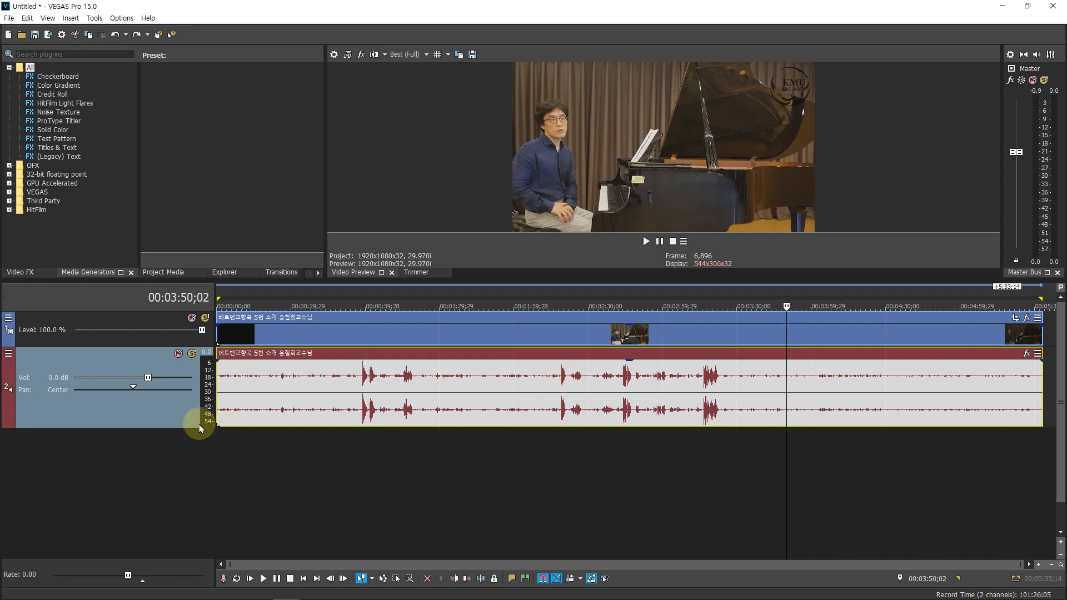
# - Enlarge the audio track's height further and normalize the Beethoven clip's audio event
pyautogui.moveTo(190, 428); pyautogui.dragTo(190, 533)
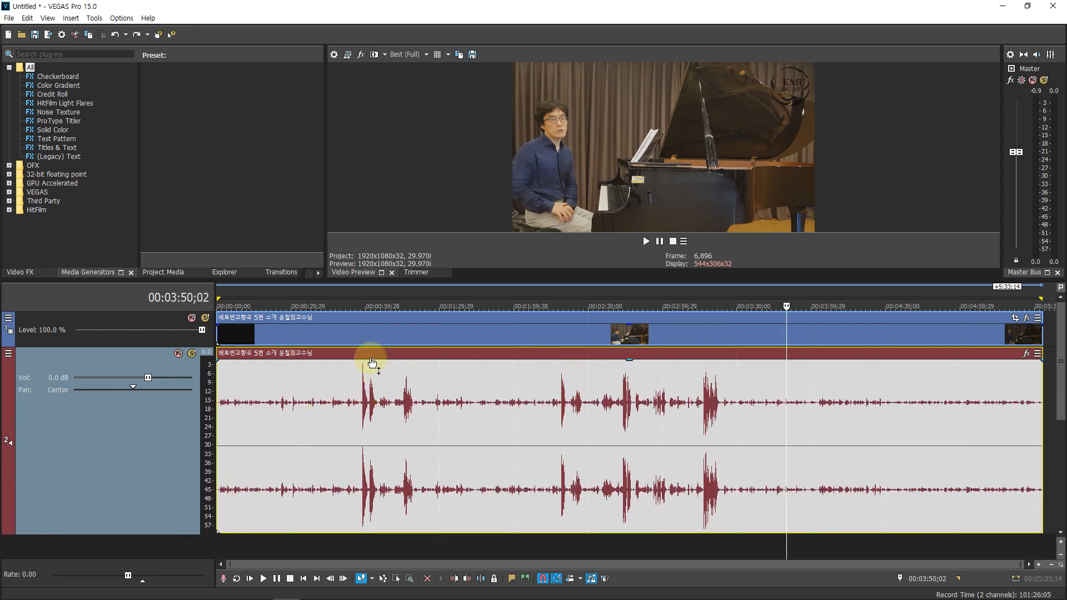
pyautogui.rightClick(474, 388)
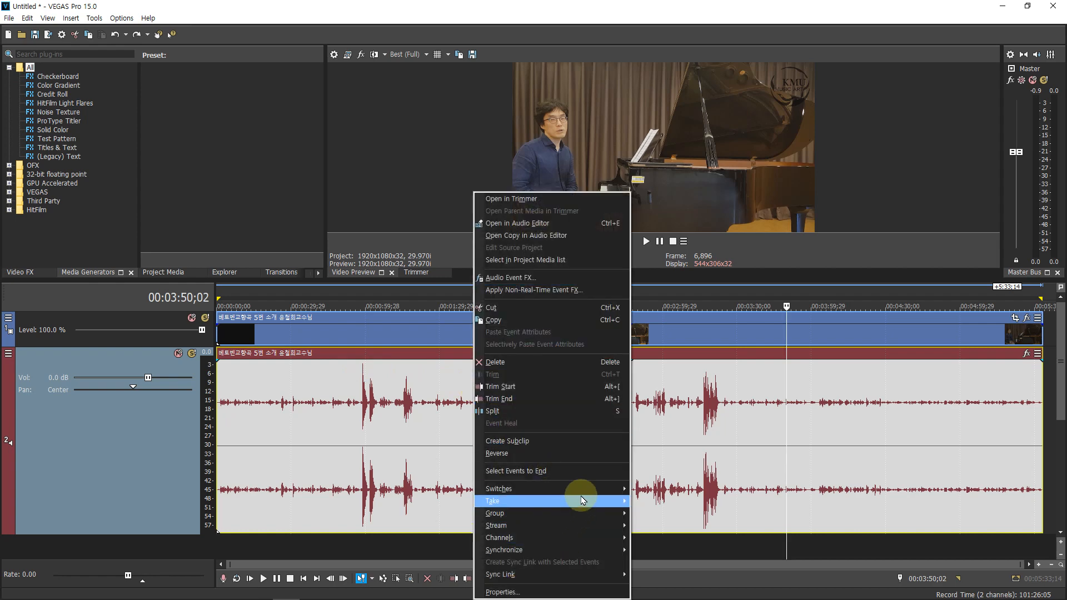
pyautogui.moveTo(588, 488)
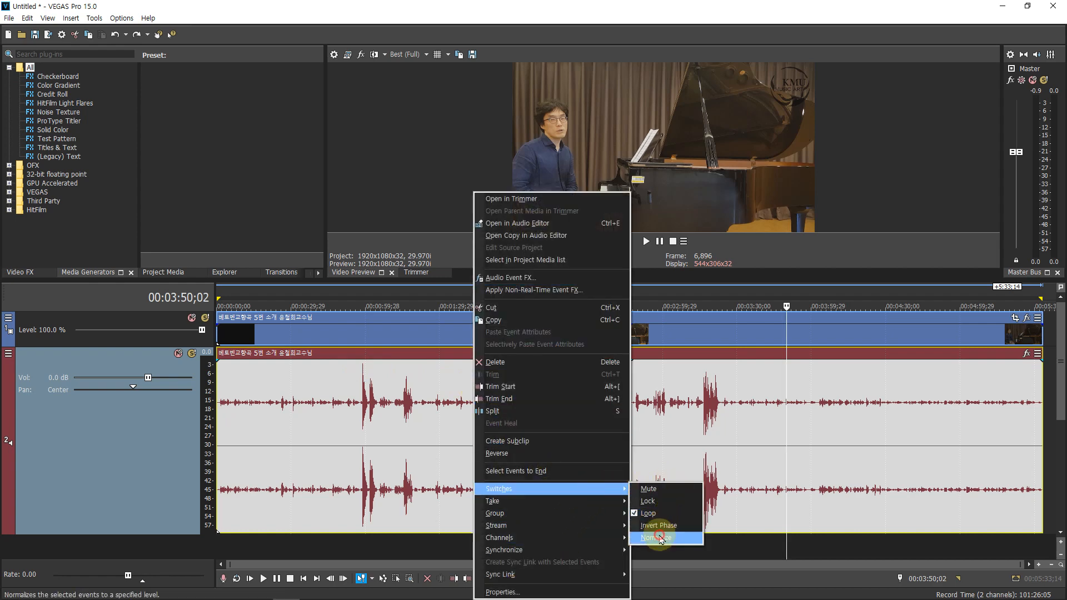
pyautogui.click(660, 539)
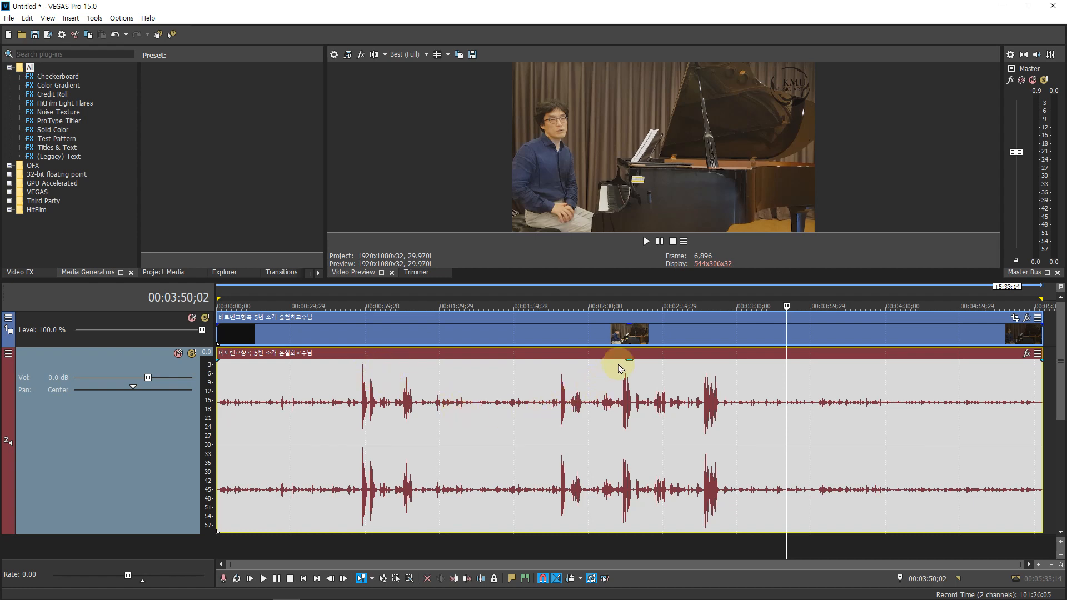
pyautogui.moveTo(629, 367); pyautogui.dragTo(643, 333)
# - Raise the audio track's volume to 5.0 dB and test playback from about 00:00:47 and again at the first piano peak
pyautogui.moveTo(149, 378); pyautogui.dragTo(174, 378)
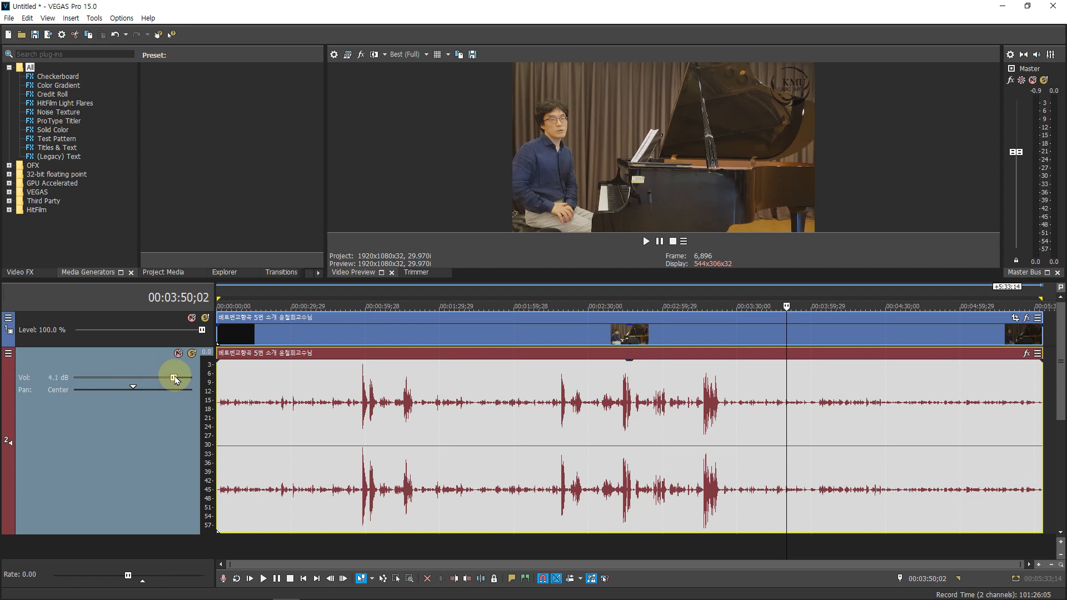
pyautogui.click(334, 388)
pyautogui.press('space')
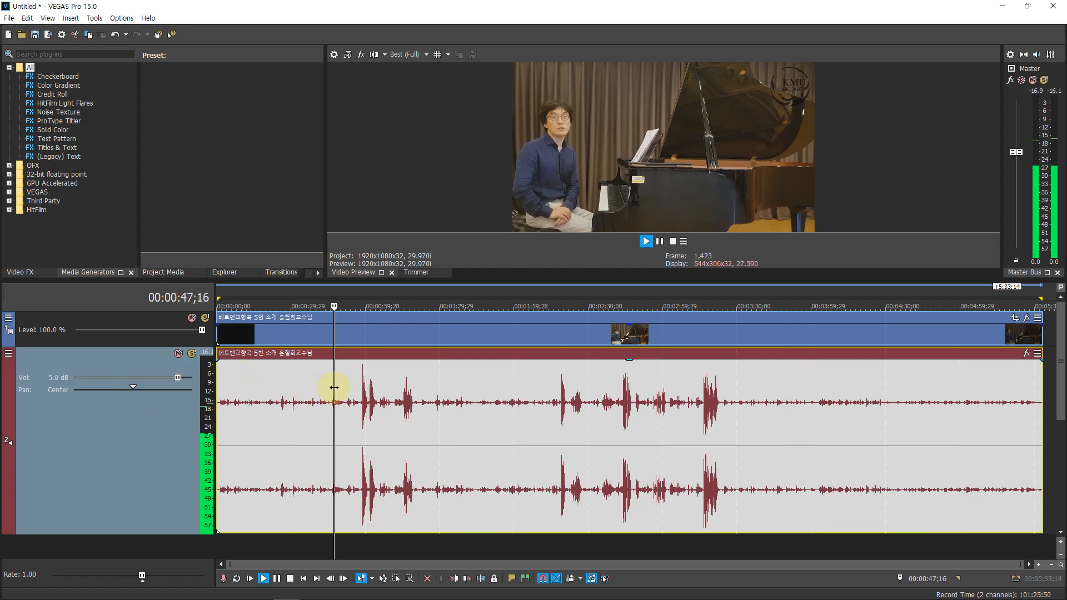
pyautogui.press('space')
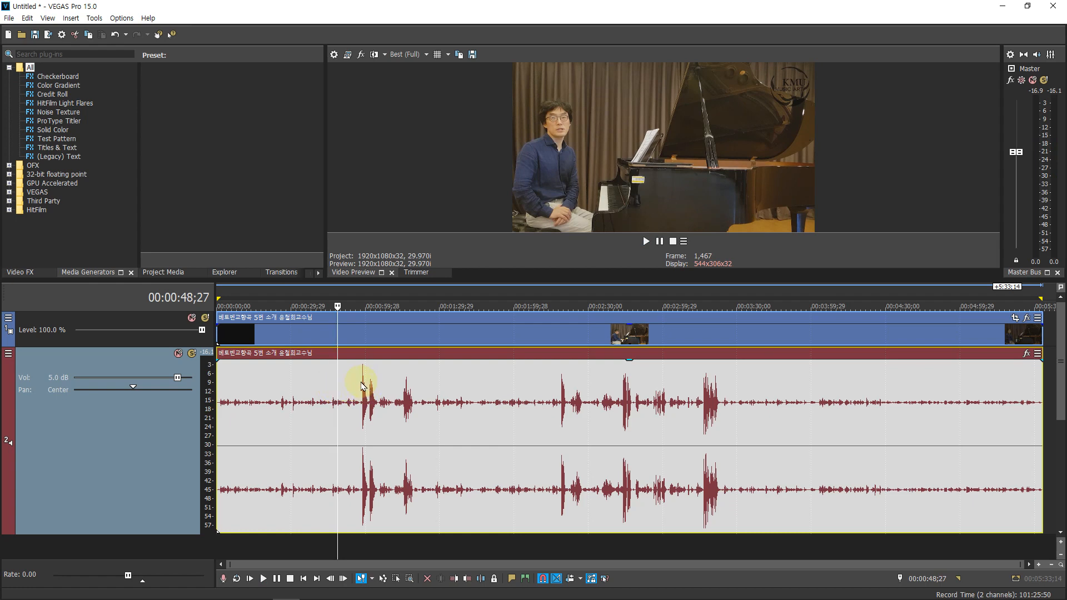
pyautogui.click(361, 383)
pyautogui.press('space')
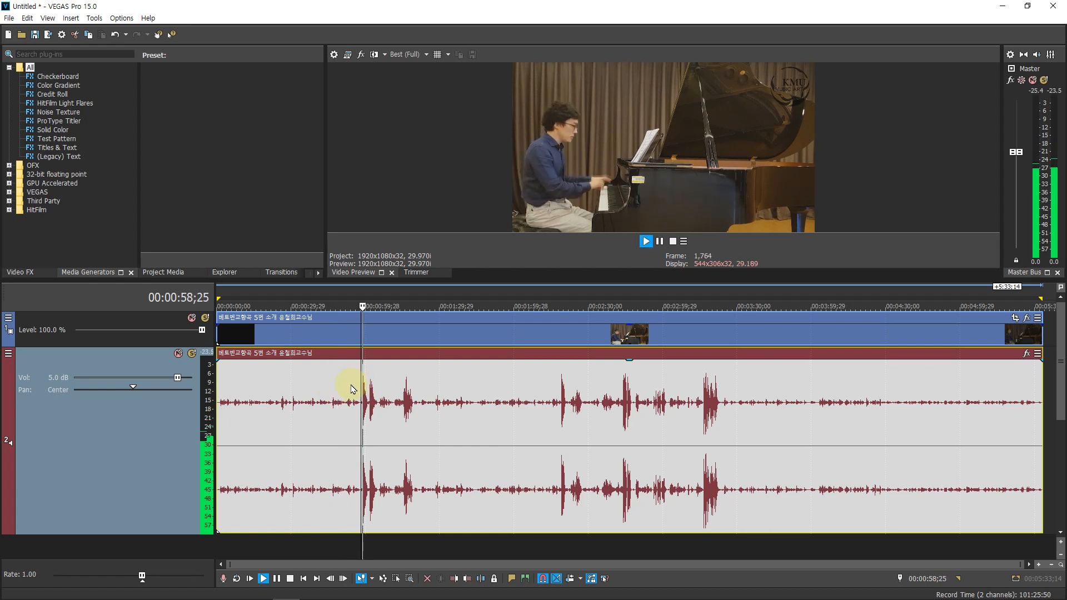
pyautogui.press('space')
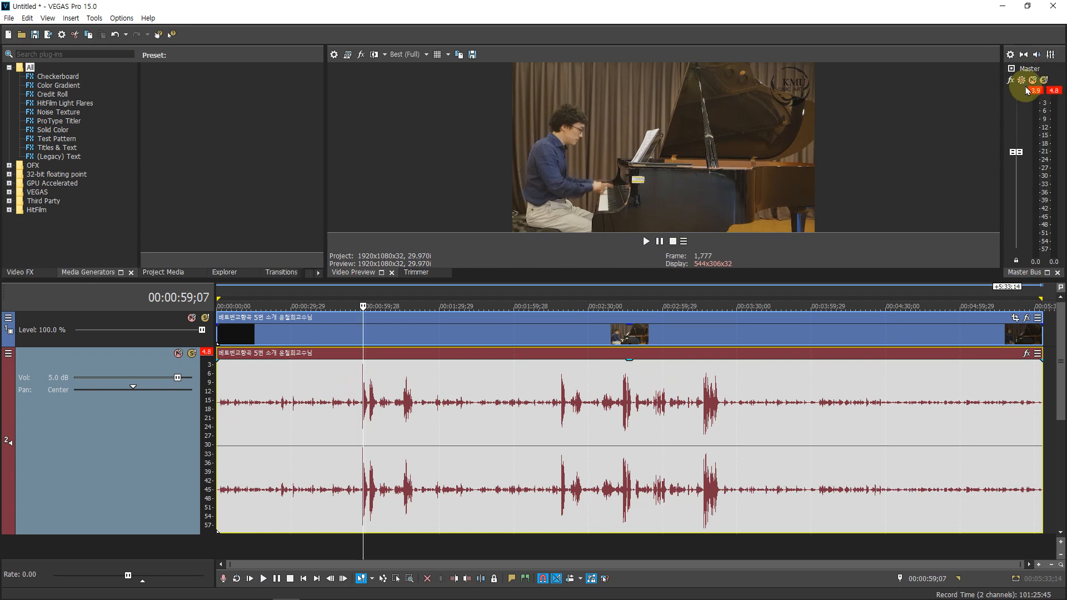
# - Reset the audio track's volume to 0.0 dB and clear the master bus clipping indicators
pyautogui.click(178, 378)
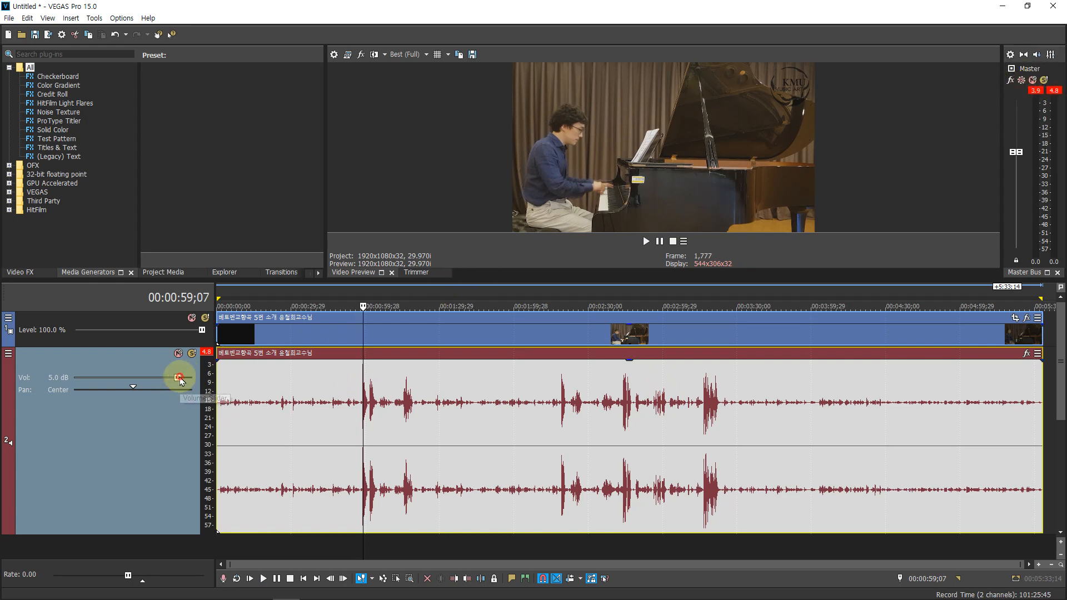
pyautogui.moveTo(180, 379); pyautogui.dragTo(152, 380)
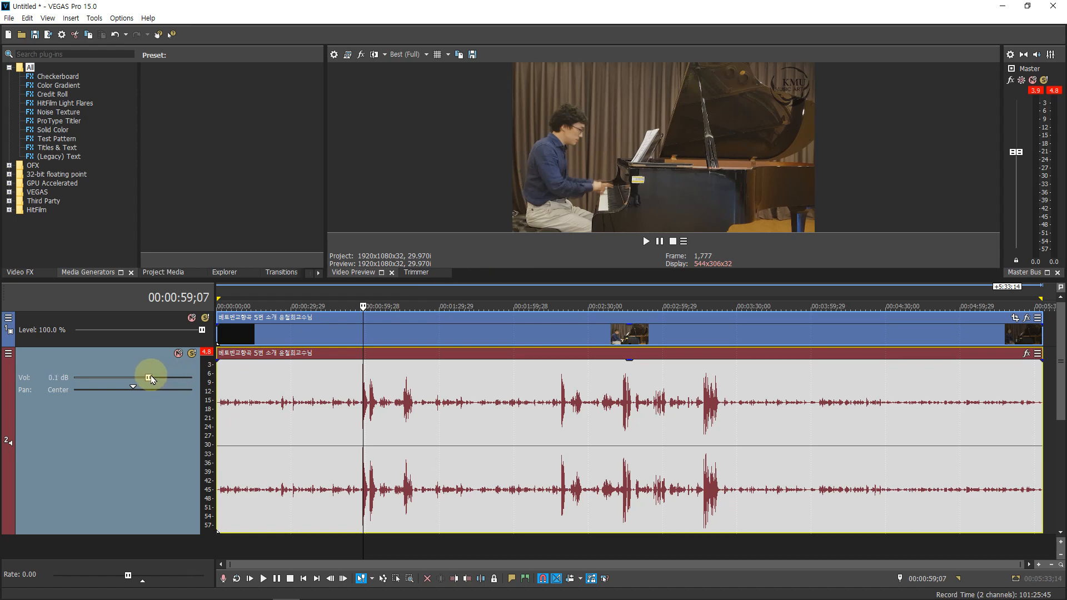
pyautogui.doubleClick(150, 379)
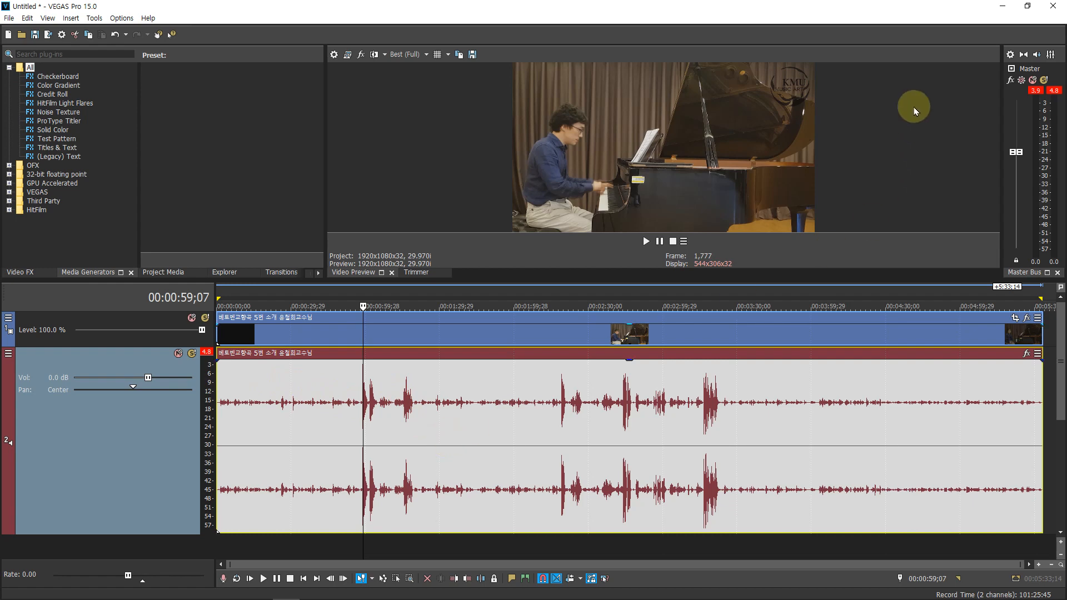
pyautogui.click(1036, 91)
pyautogui.click(1051, 91)
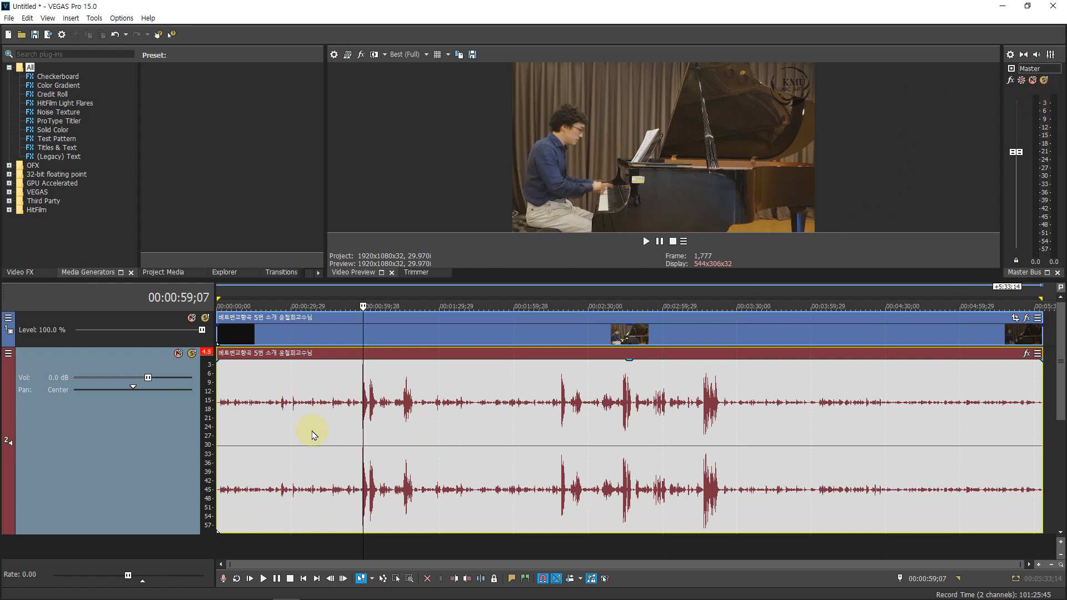
# - Increase the height of both tracks and enlarge the timeline area by shrinking the preview area
pyautogui.click(358, 295)
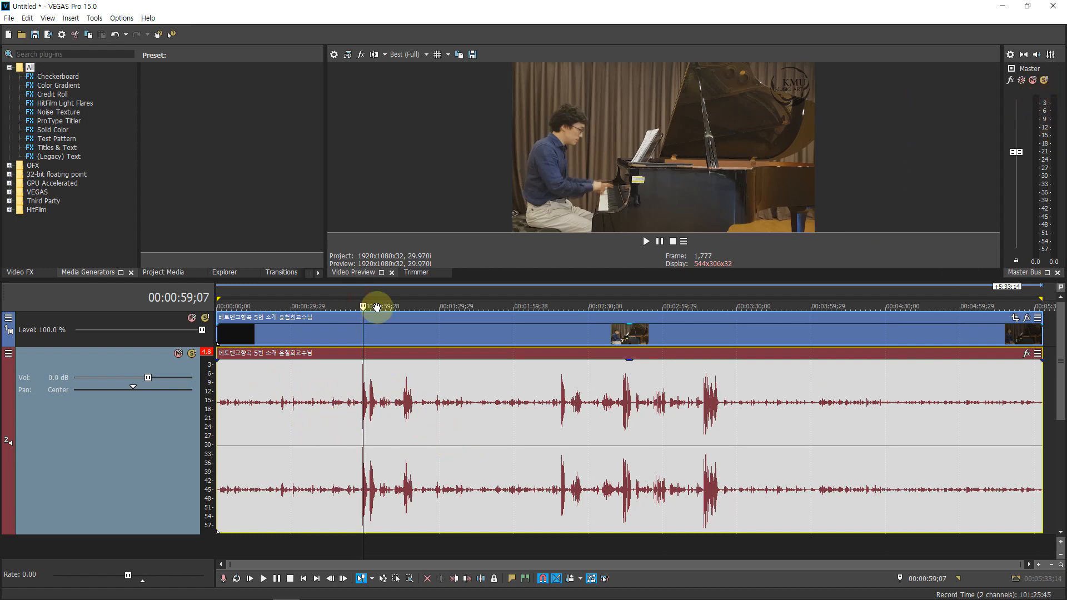
pyautogui.hotkey('ctrl', 'shift', 'Up')
pyautogui.scroll(5, 485, 436)
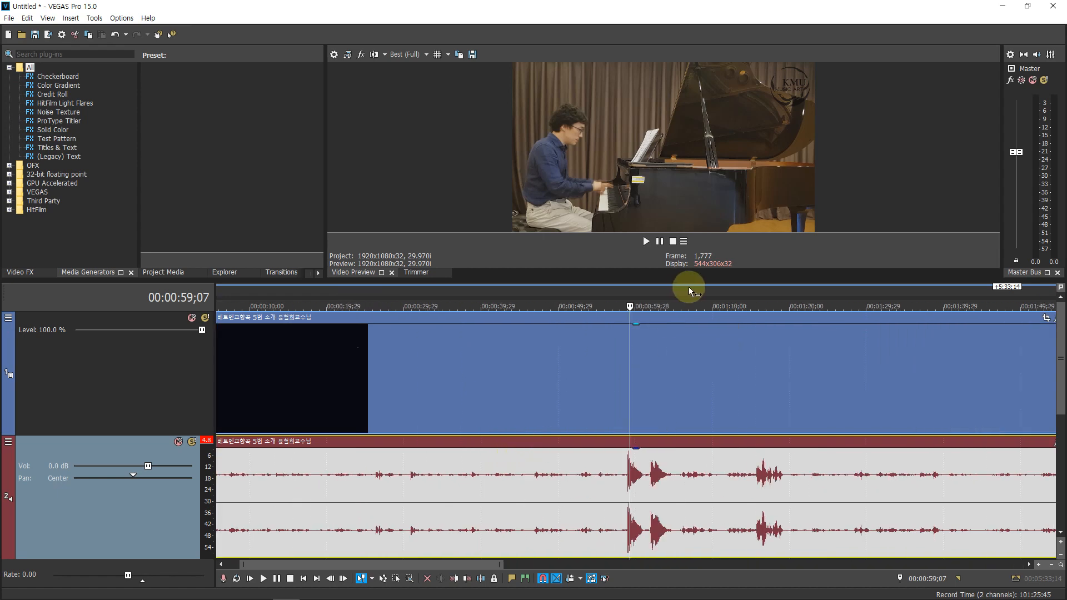
pyautogui.moveTo(693, 280); pyautogui.dragTo(711, 161)
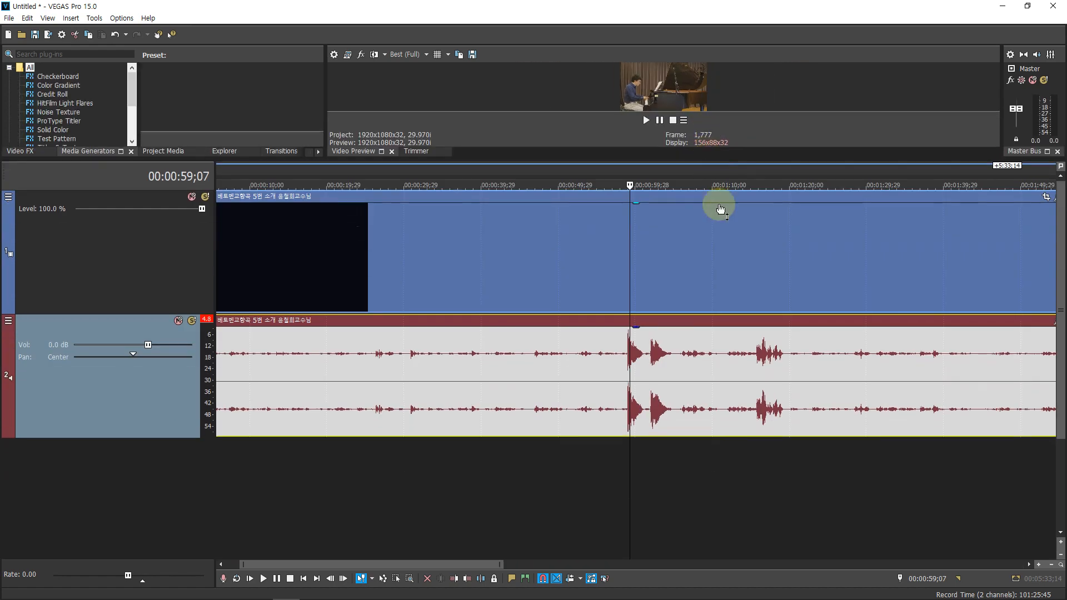
# - Split the video and audio events at 00:00:58;29, just before the first piano note
pyautogui.click(623, 354)
pyautogui.scroll(6, 634, 361)
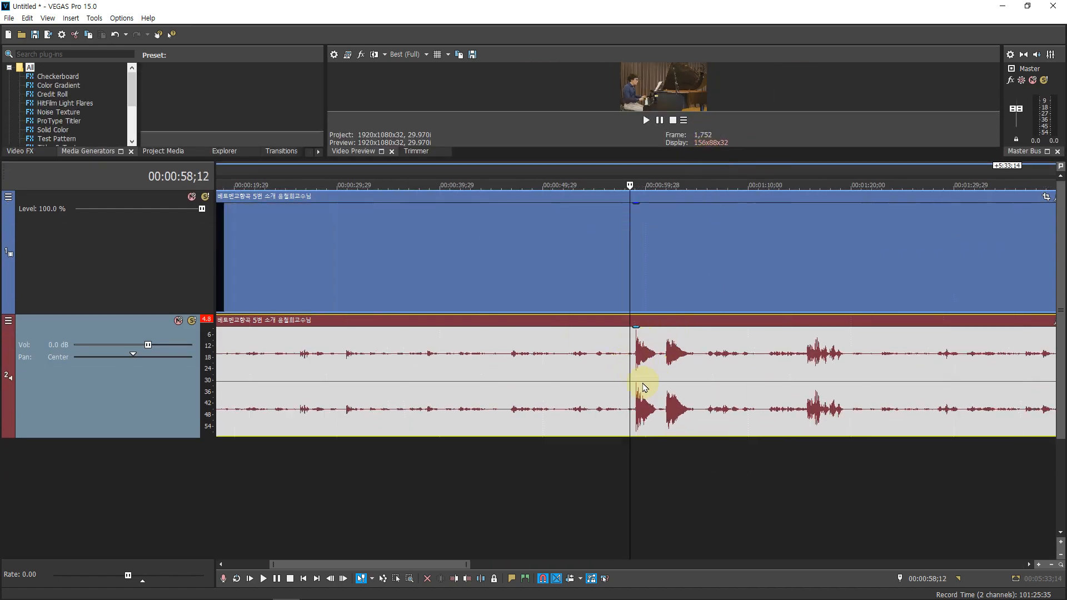
pyautogui.scroll(6, 644, 387)
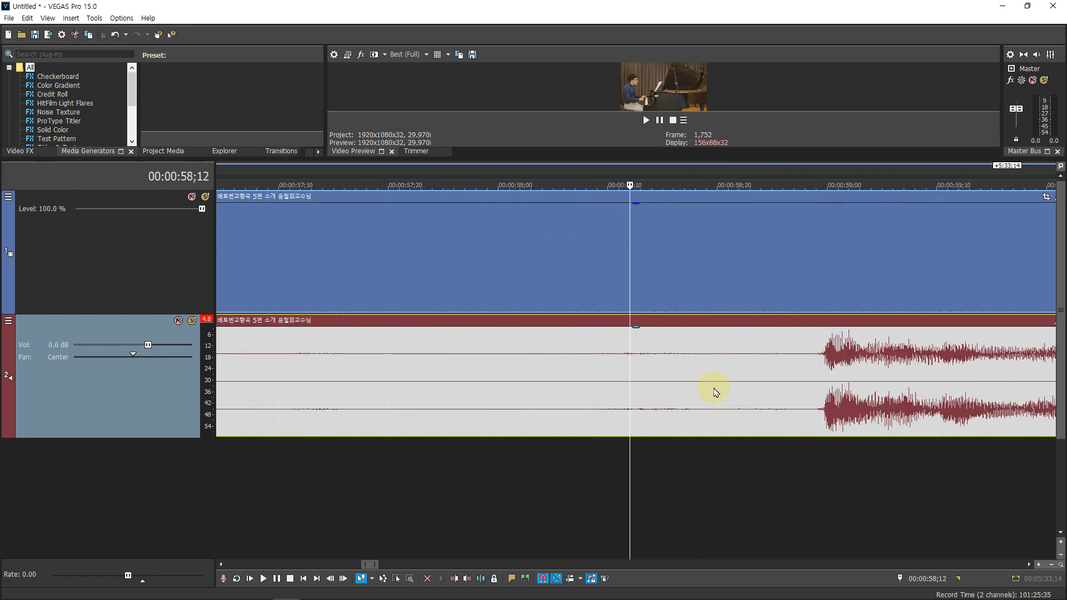
pyautogui.click(815, 361)
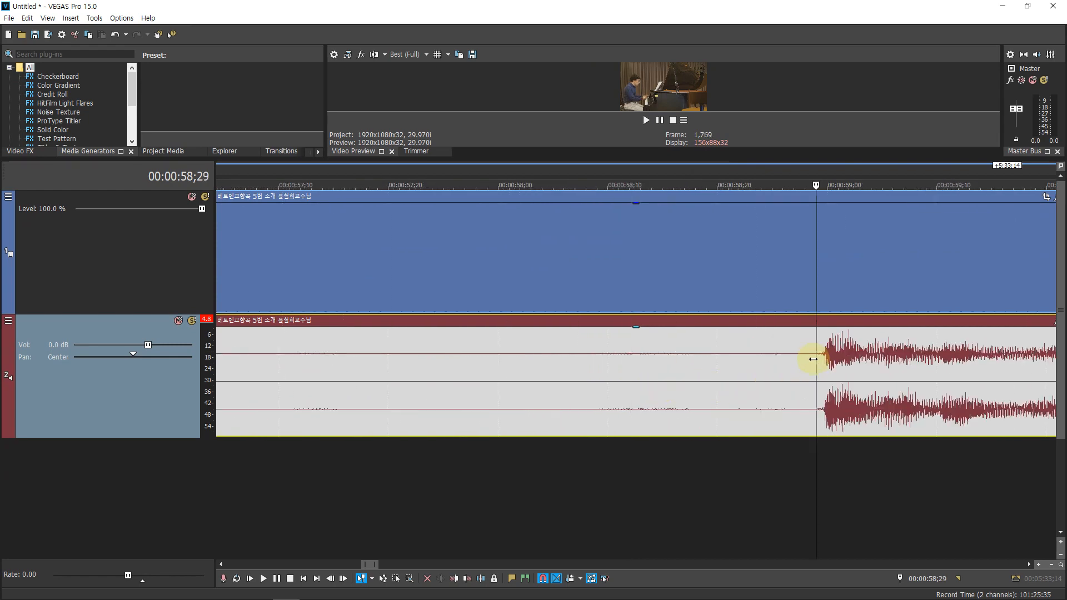
pyautogui.press('s')
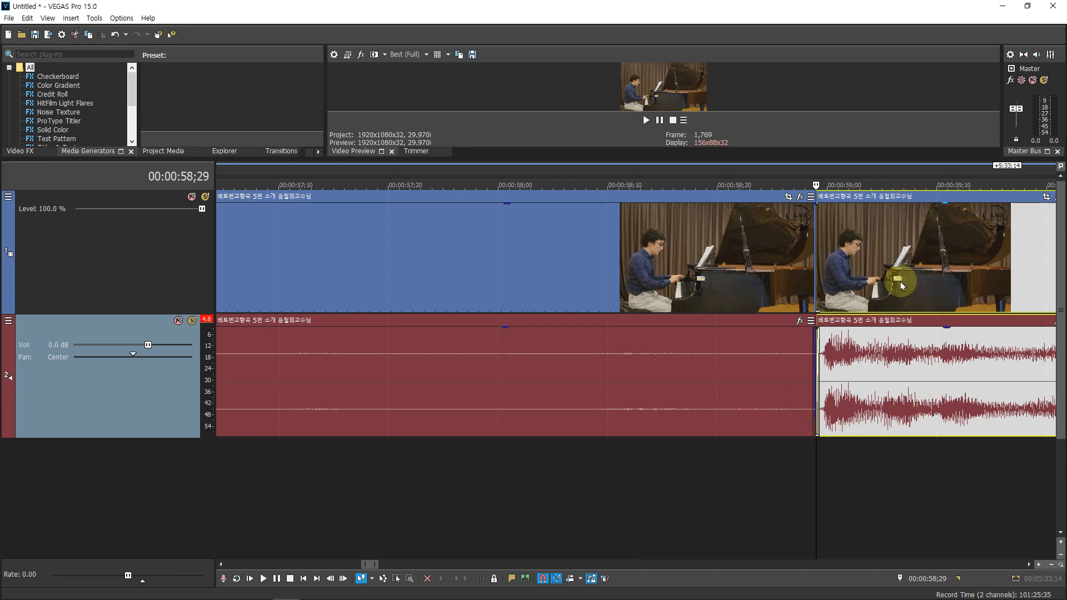
# - Play back the end of the first piano note and split the video and audio events at 00:01:01;11, where it fades out
pyautogui.scroll(-5, 705, 465)
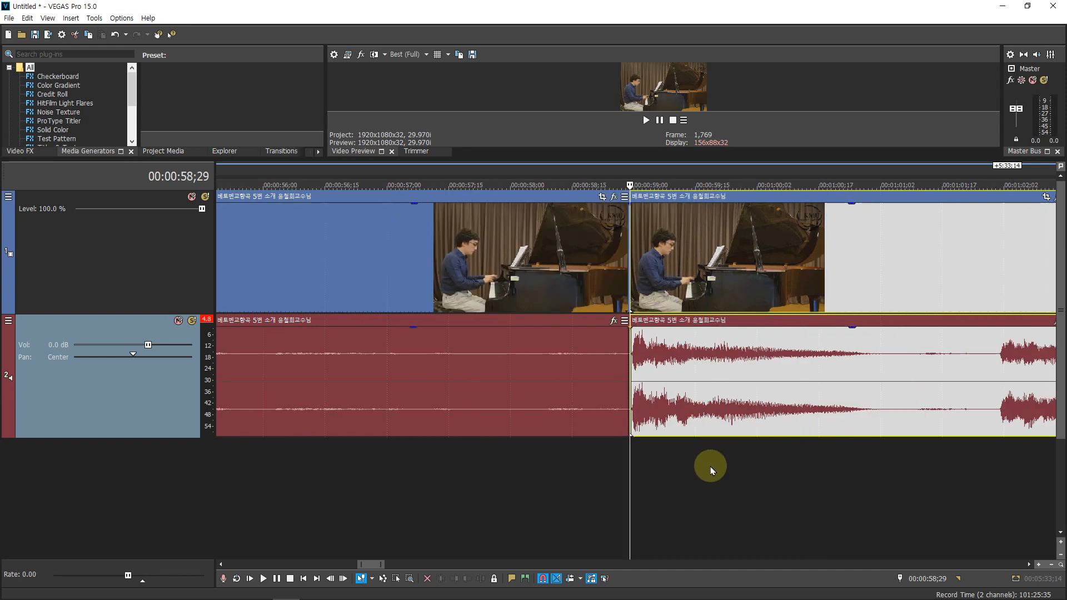
pyautogui.scroll(-1, 713, 470)
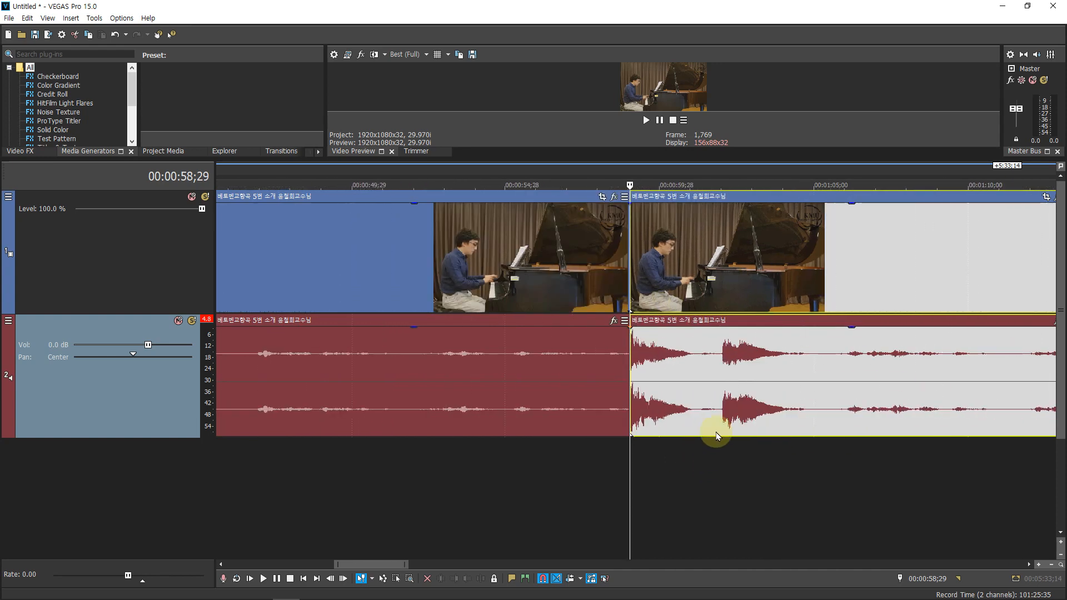
pyautogui.click(699, 173)
pyautogui.press('space')
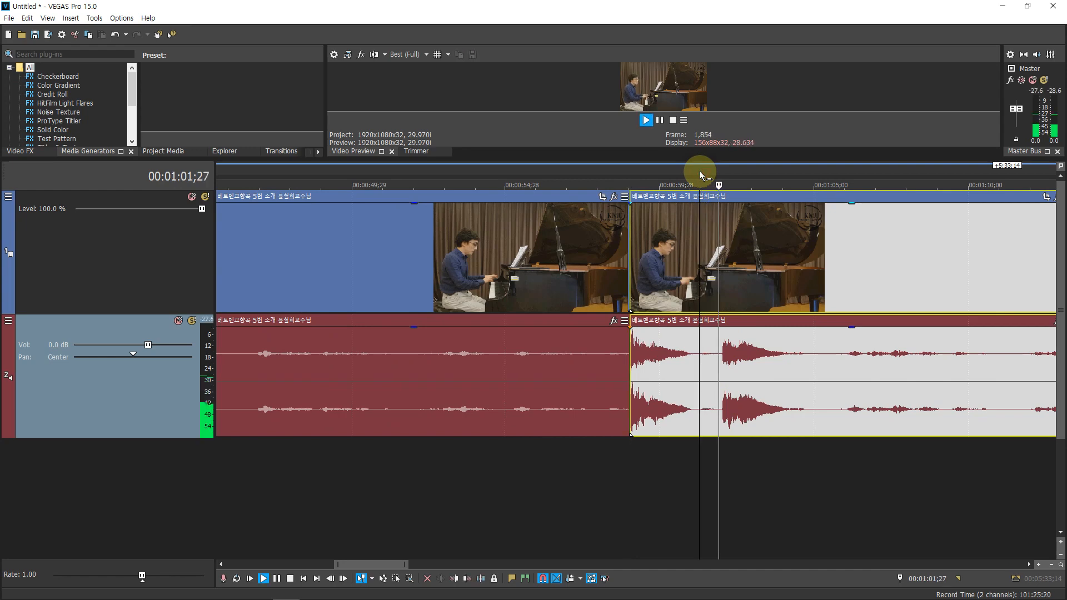
pyautogui.press('space')
pyautogui.scroll(5, 858, 411)
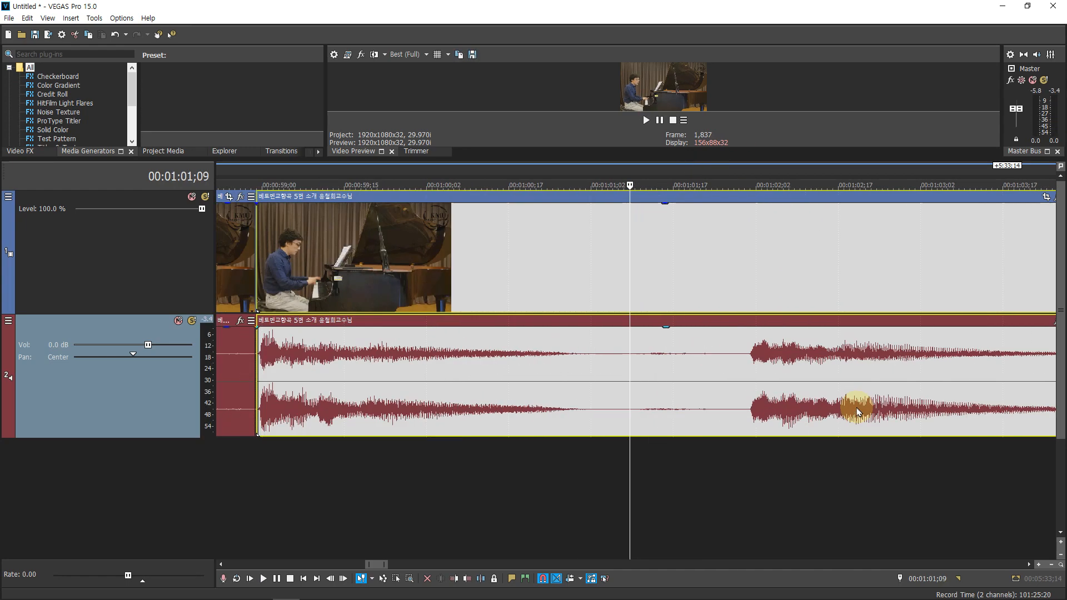
pyautogui.click(644, 364)
pyautogui.press('s')
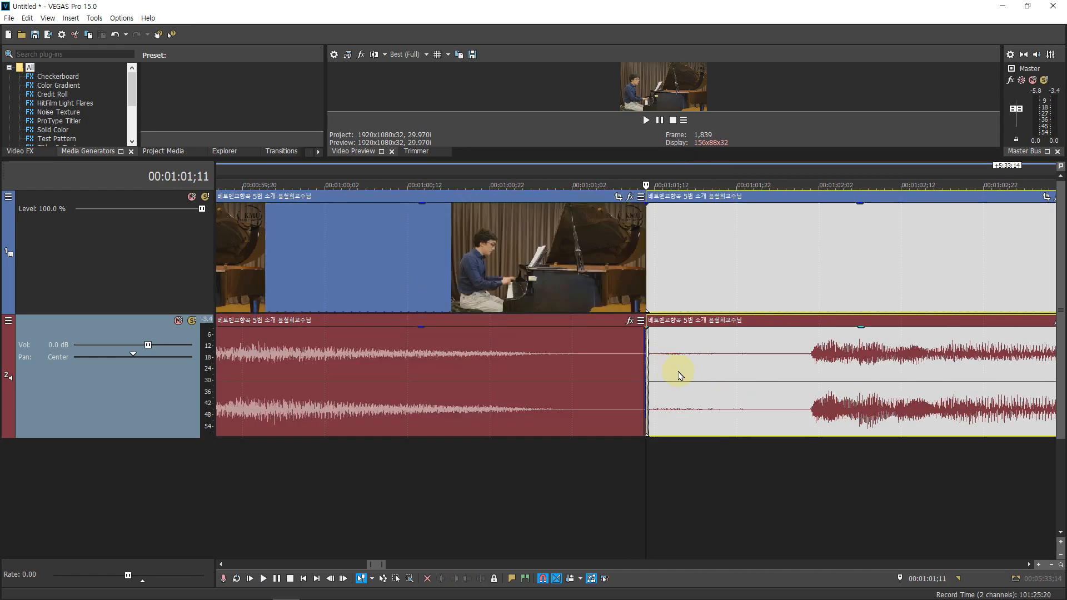
# - Split the video and audio events at 00:01:02;01, just before the second piano note
pyautogui.click(808, 369)
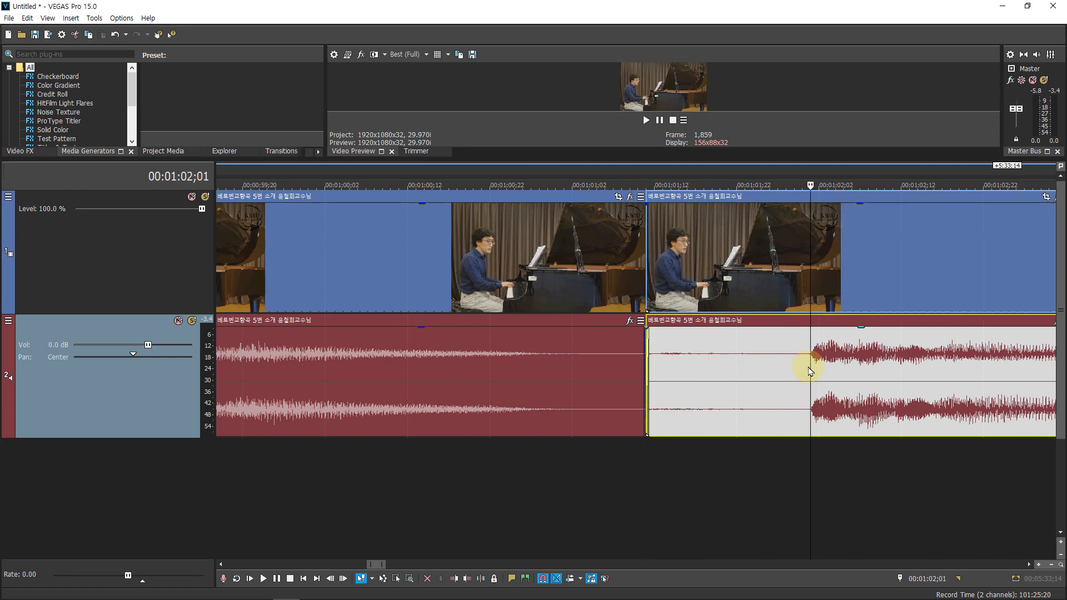
pyautogui.press('s')
pyautogui.scroll(-5, 806, 361)
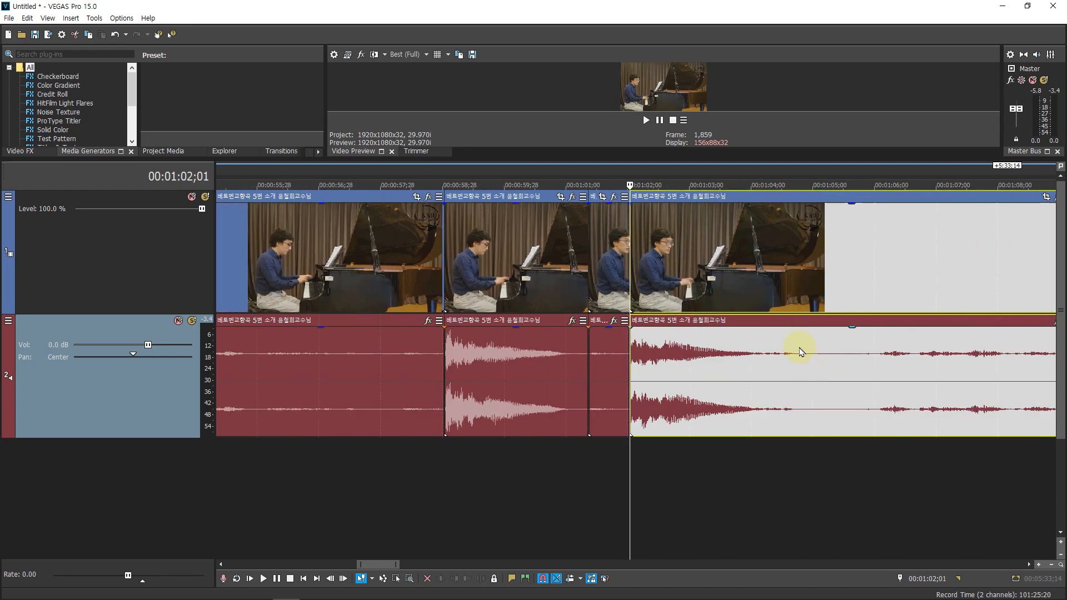
# - Play back the second piano note's decay and split the video and audio events at 00:01:04;07, where the note ends
pyautogui.click(780, 171)
pyautogui.press('space')
pyautogui.press('Return')
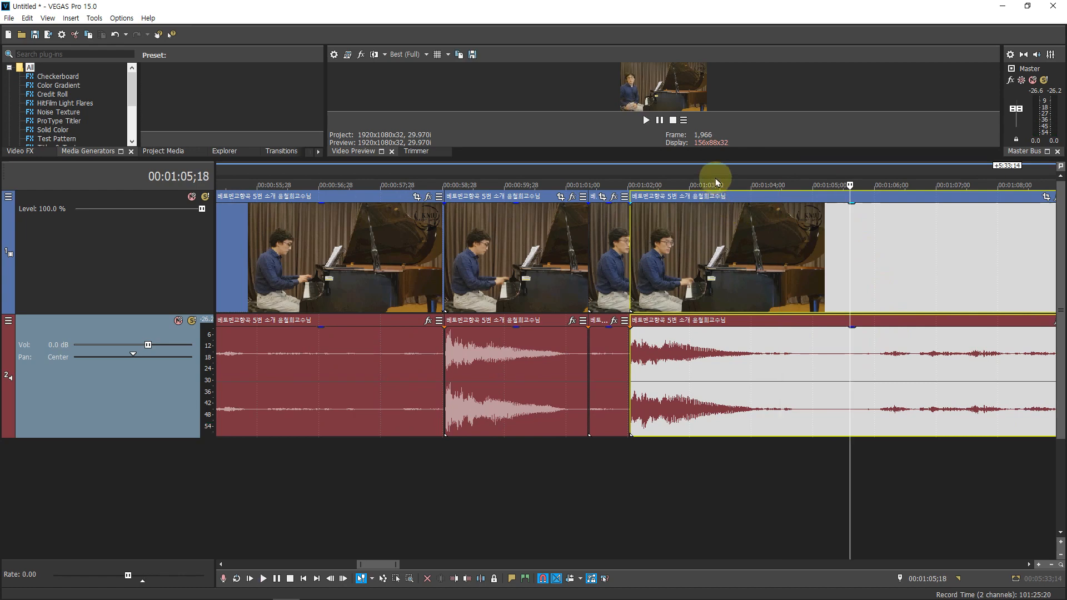
pyautogui.press('space')
pyautogui.click(693, 168)
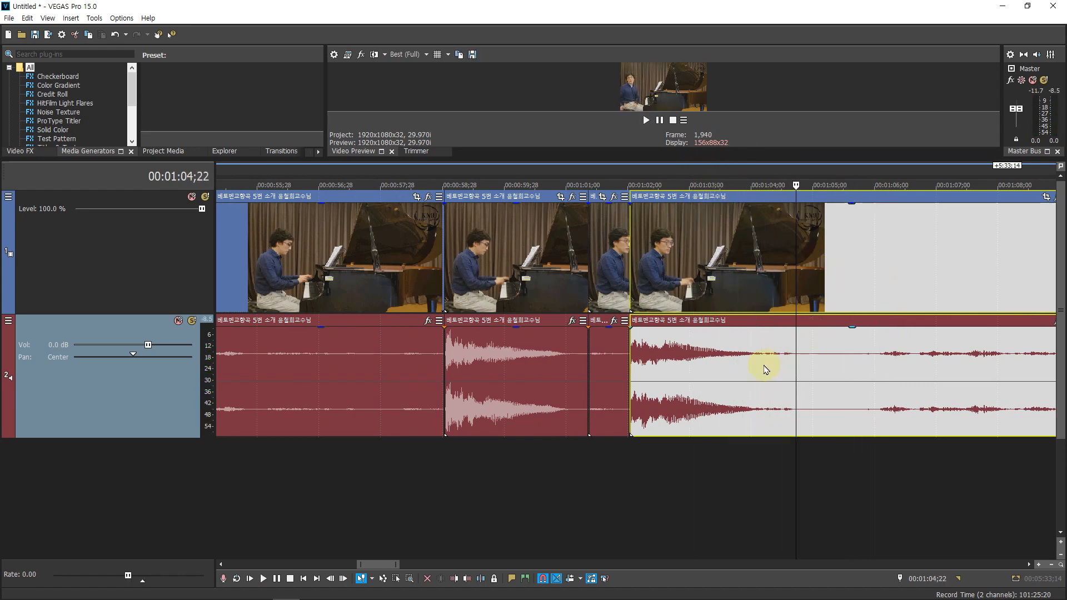
pyautogui.click(765, 367)
pyautogui.press('Up')
pyautogui.press('Up')
pyautogui.press('Up')
pyautogui.press('Up')
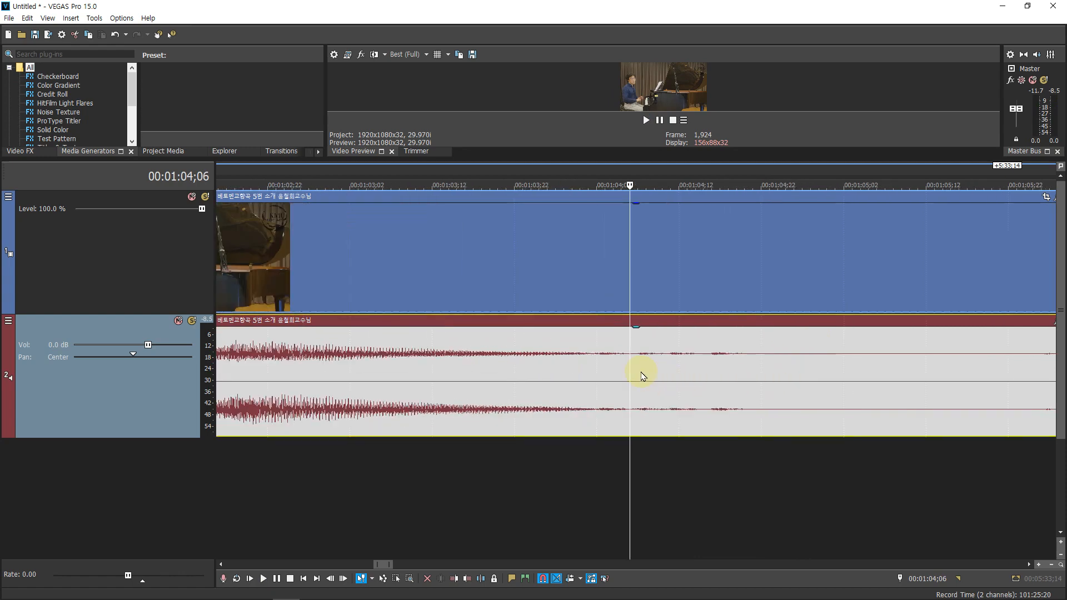
pyautogui.click(637, 364)
pyautogui.press('s')
pyautogui.scroll(-3, 728, 382)
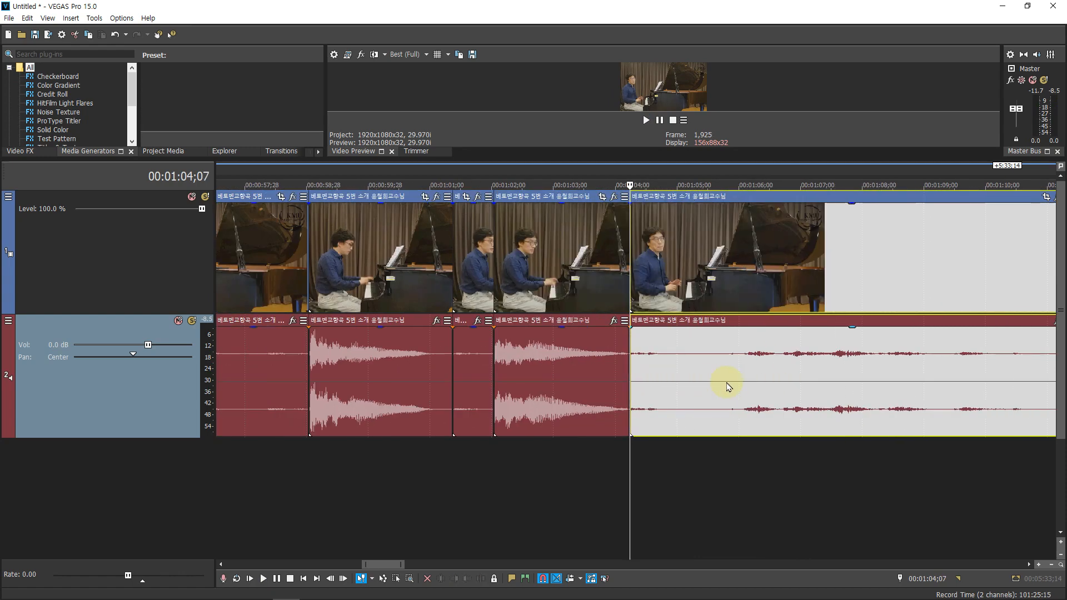
# - Turn Normalize off and on again for the short speech event between the two piano notes, and play back the result
pyautogui.click(587, 378)
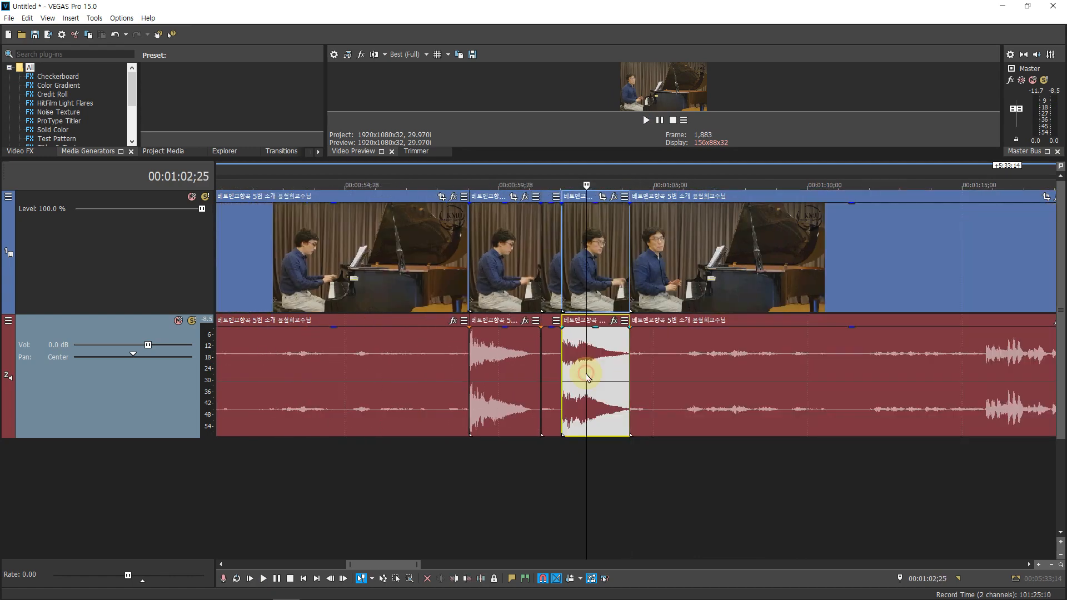
pyautogui.click(549, 370)
pyautogui.rightClick(548, 370)
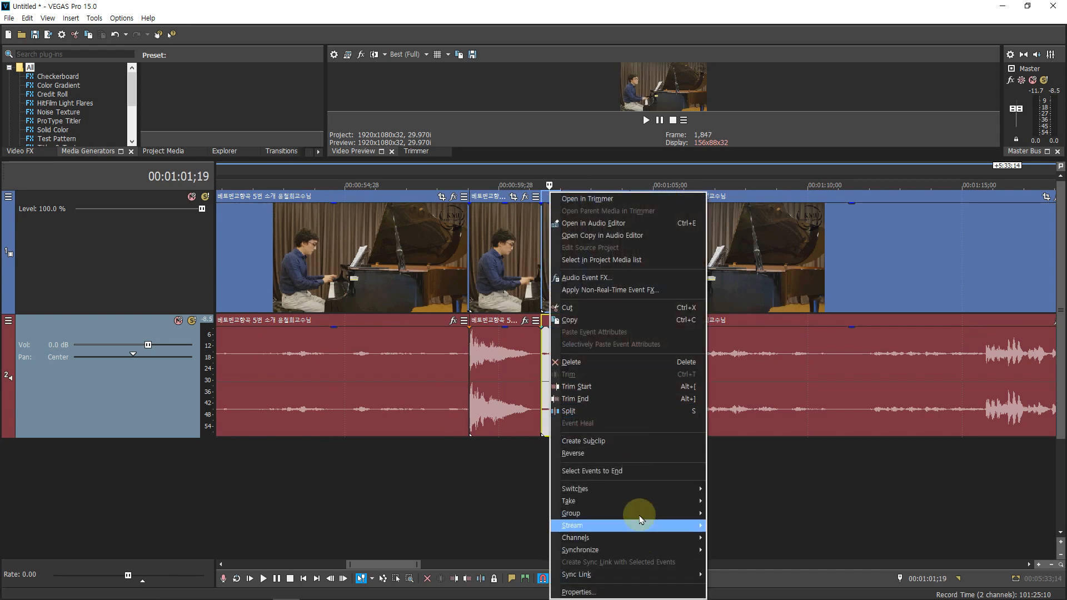
pyautogui.moveTo(639, 488)
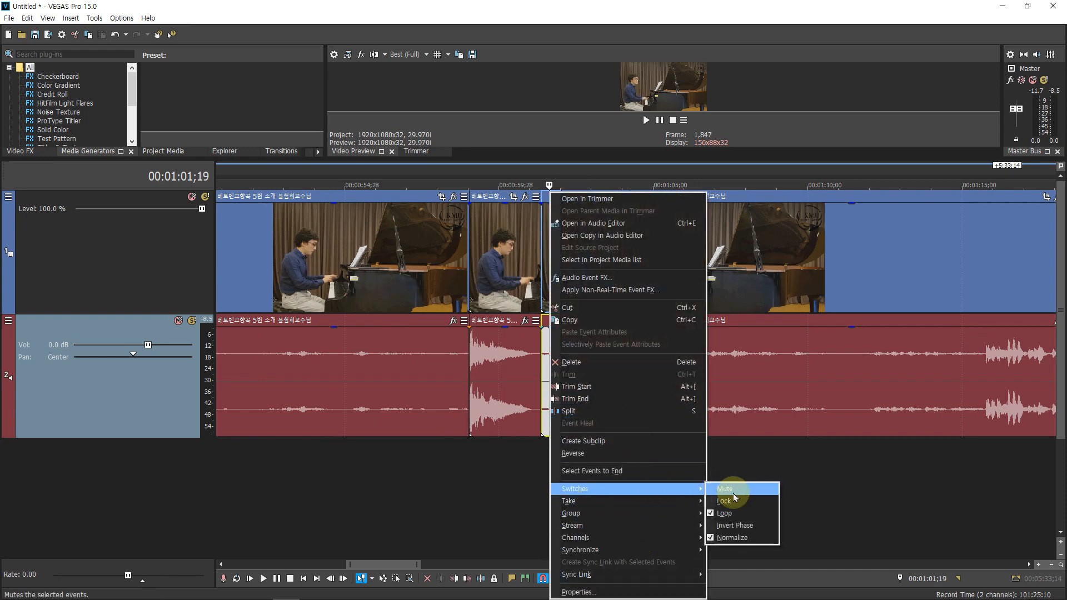
pyautogui.click(734, 537)
pyautogui.click(557, 344)
pyautogui.click(557, 345)
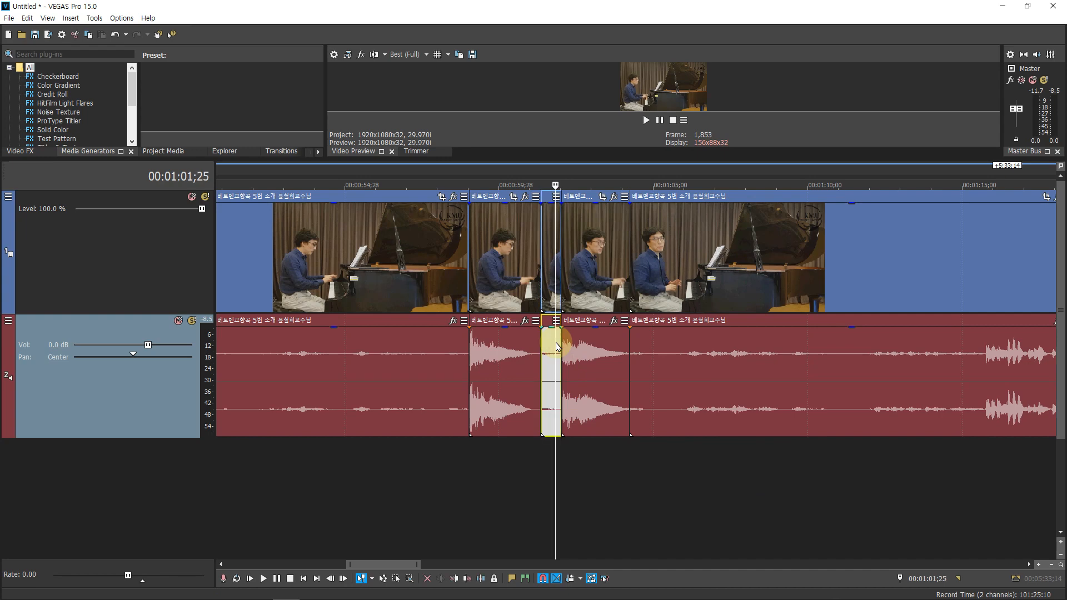
pyautogui.rightClick(556, 346)
pyautogui.moveTo(674, 488)
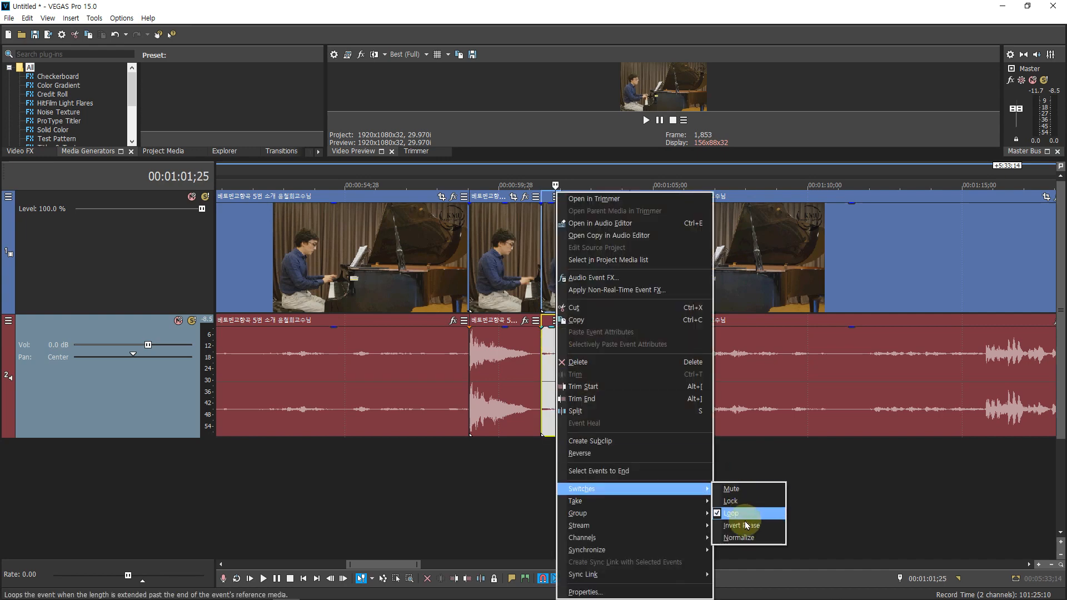
pyautogui.click(734, 537)
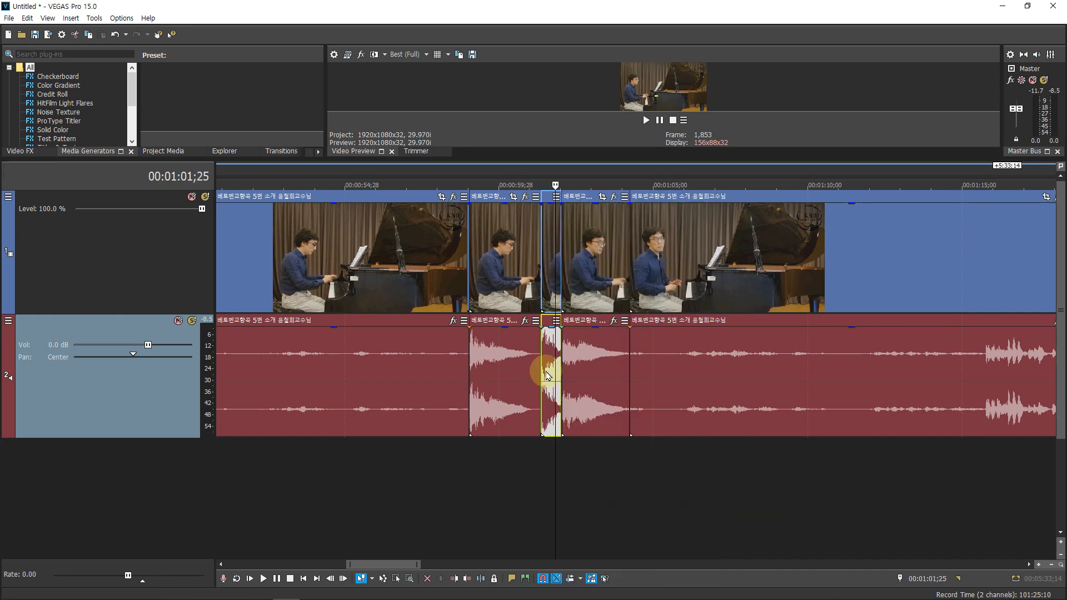
pyautogui.click(526, 476)
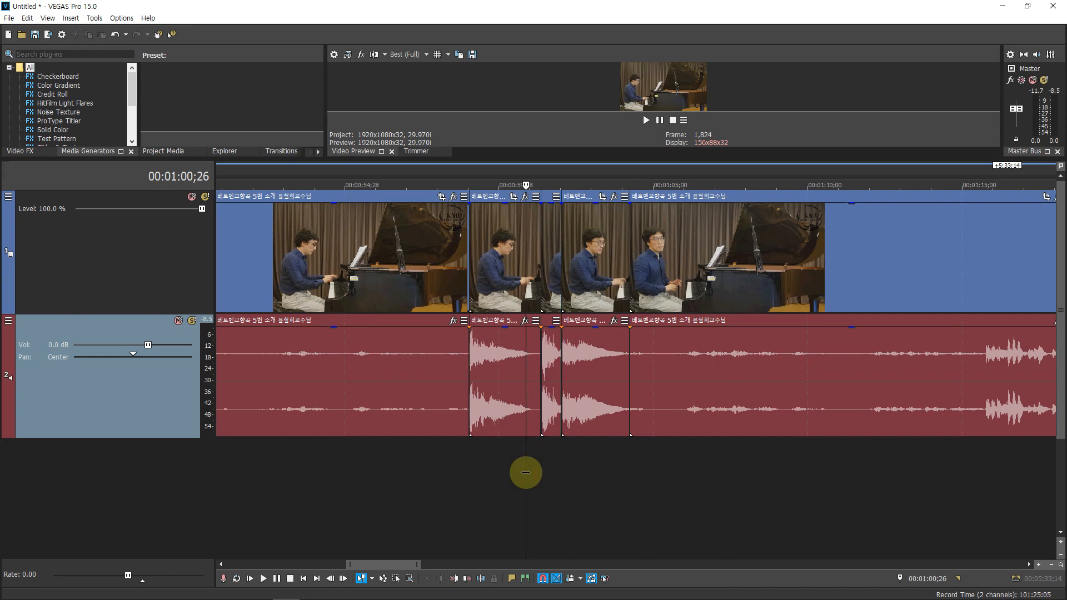
pyautogui.press('space')
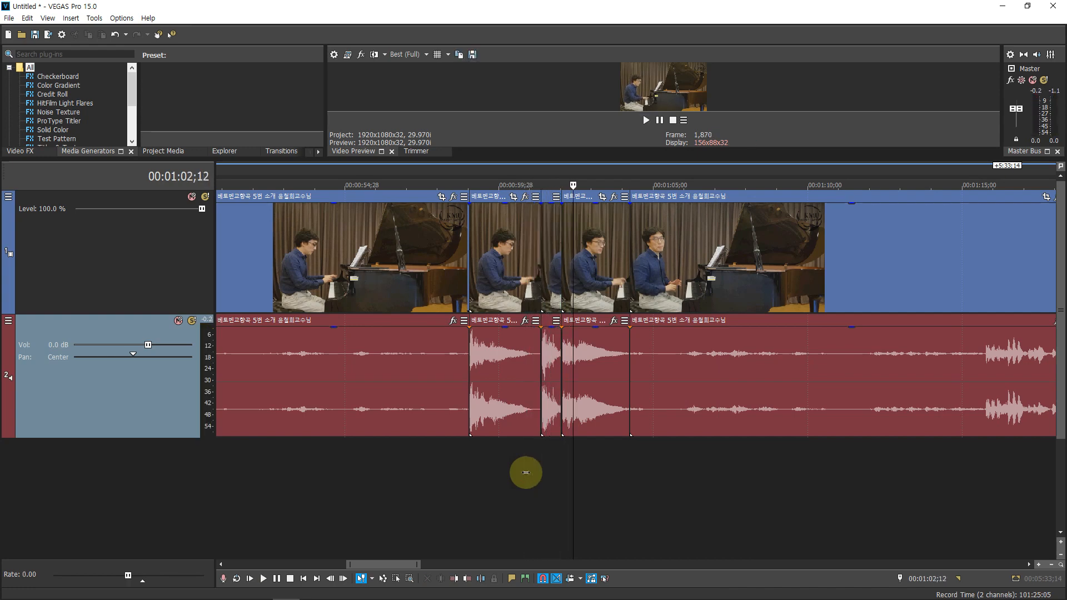
# - Lower the gain of the short speech event between the piano notes to about half height and play back from the first note
pyautogui.scroll(3, 449, 452)
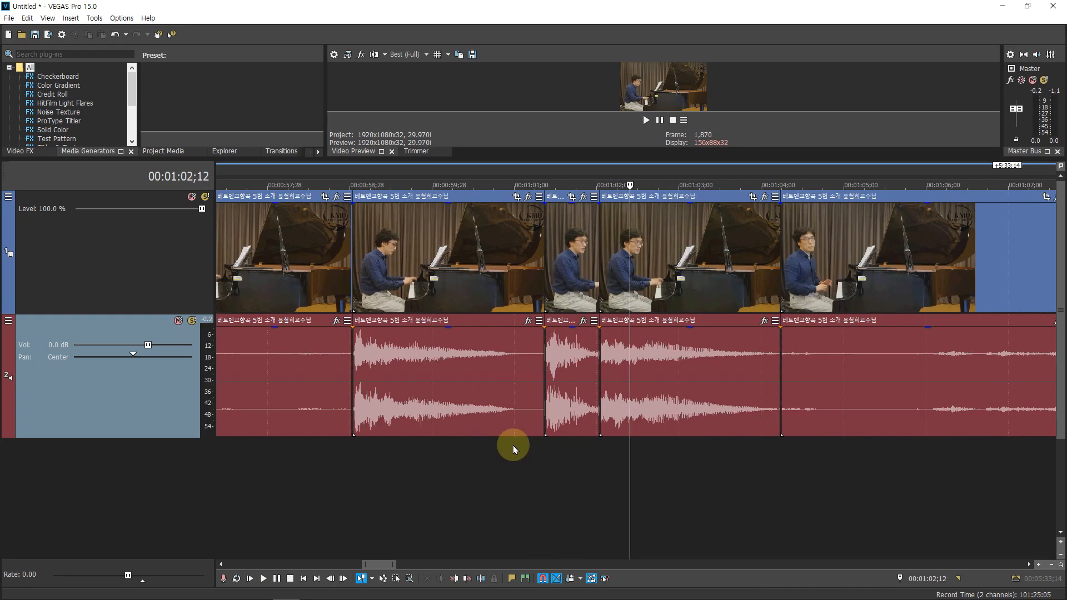
pyautogui.click(571, 386)
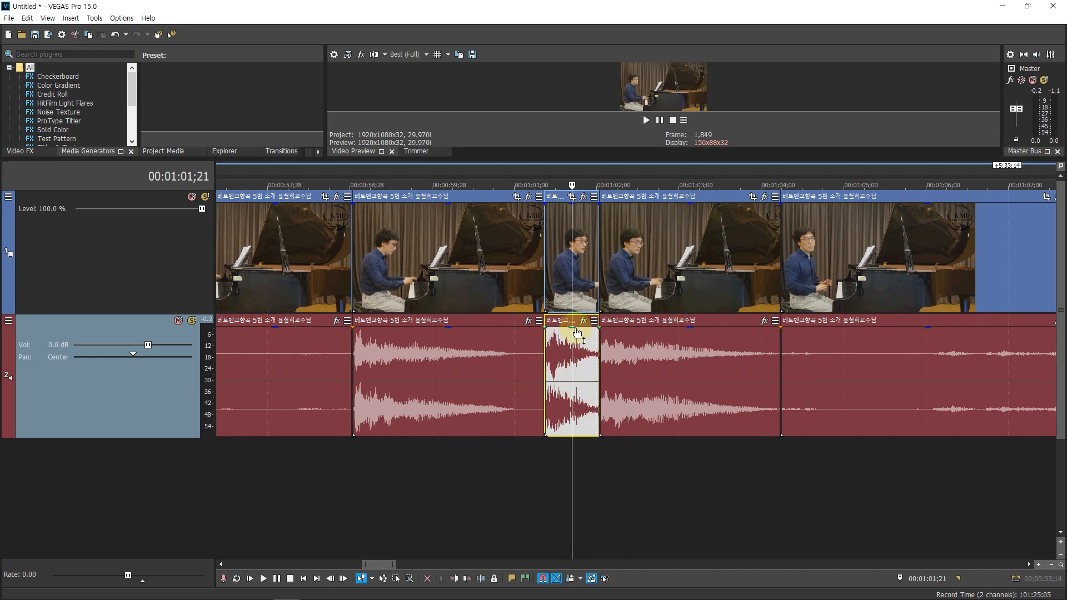
pyautogui.moveTo(577, 332); pyautogui.dragTo(577, 388)
pyautogui.click(352, 478)
pyautogui.press('space')
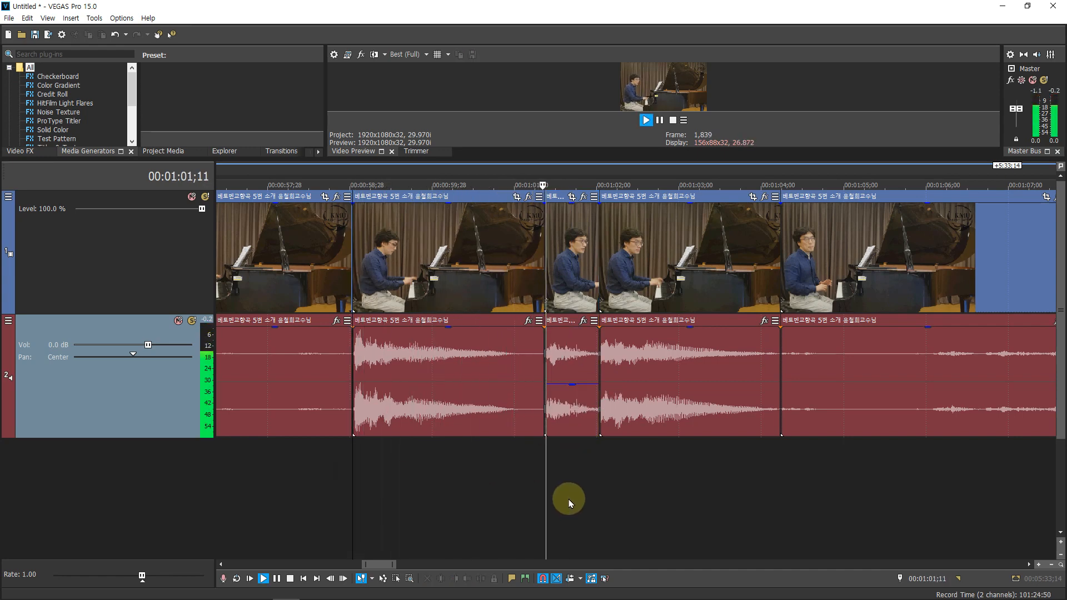
pyautogui.press('Return')
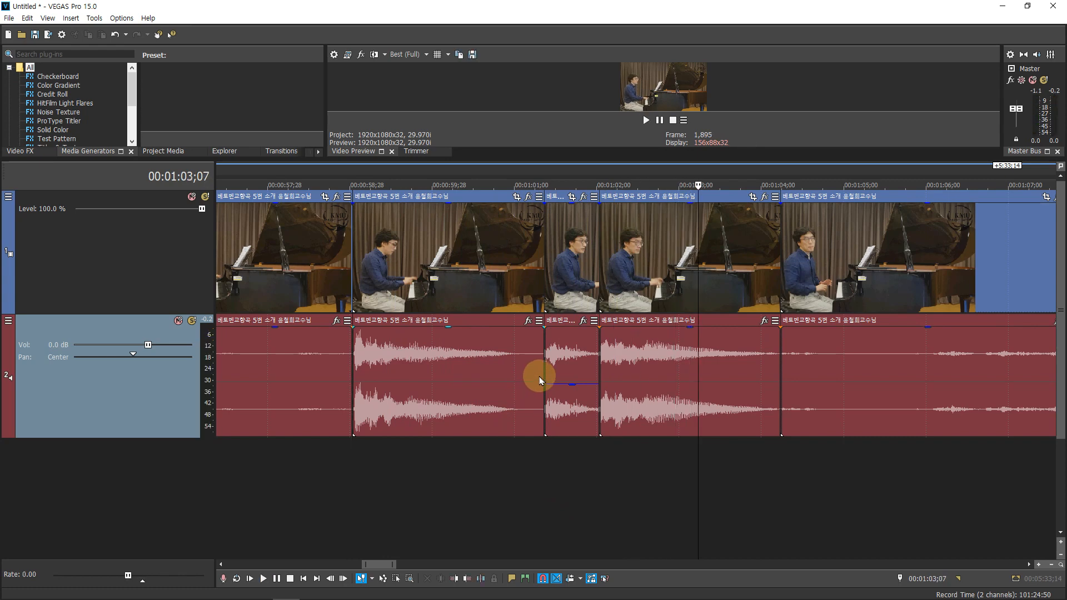
# - Turn Normalize off and on again for the long opening speech event before the first piano note
pyautogui.scroll(-5, 399, 481)
pyautogui.scroll(-3, 398, 481)
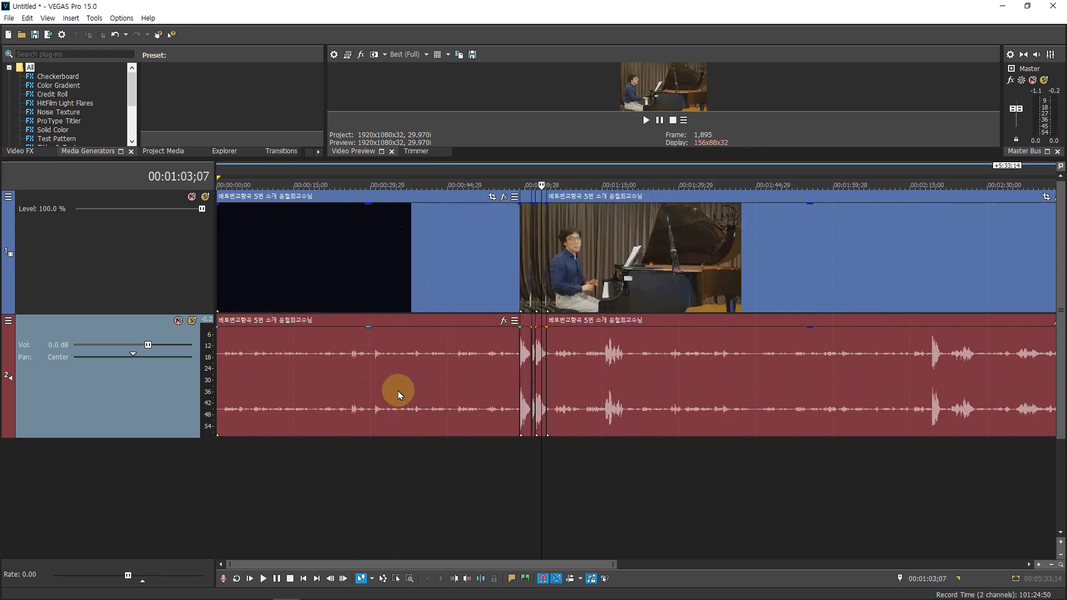
pyautogui.click(395, 408)
pyautogui.rightClick(396, 407)
pyautogui.moveTo(500, 488)
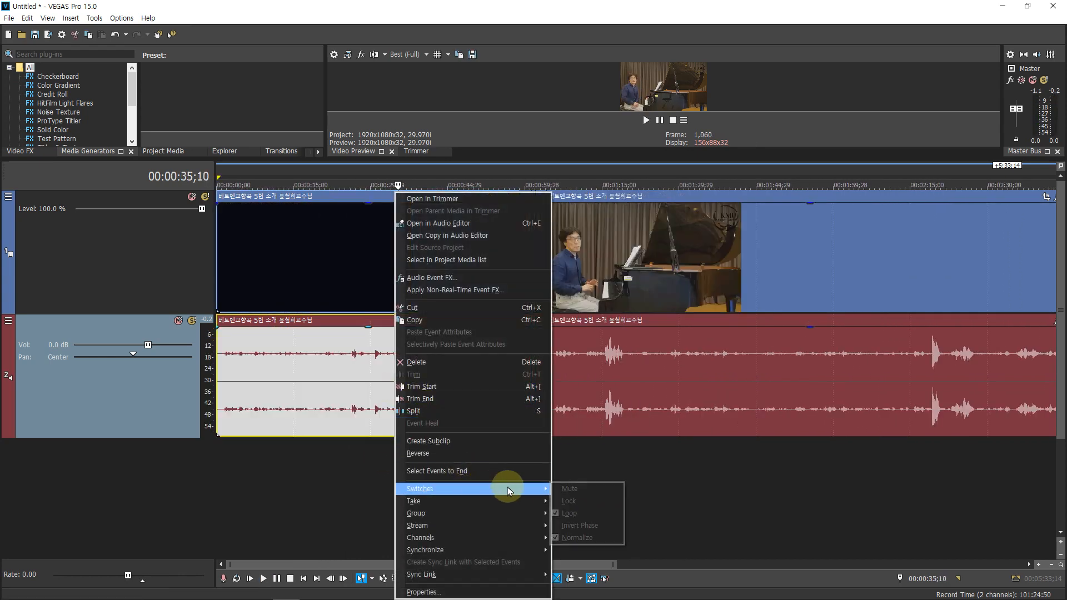
pyautogui.click(567, 540)
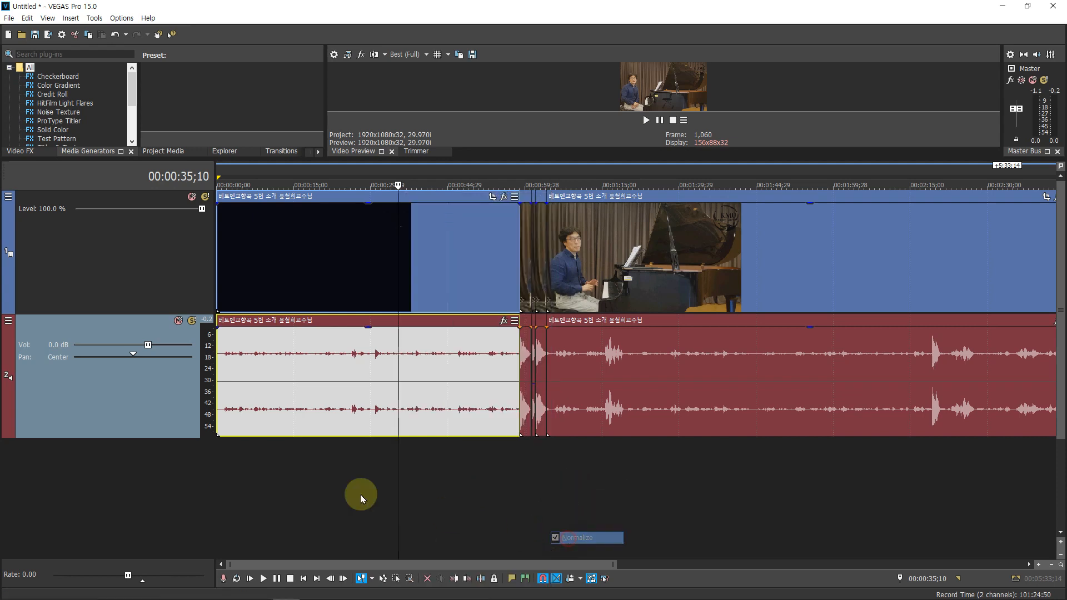
pyautogui.click(309, 489)
pyautogui.rightClick(445, 364)
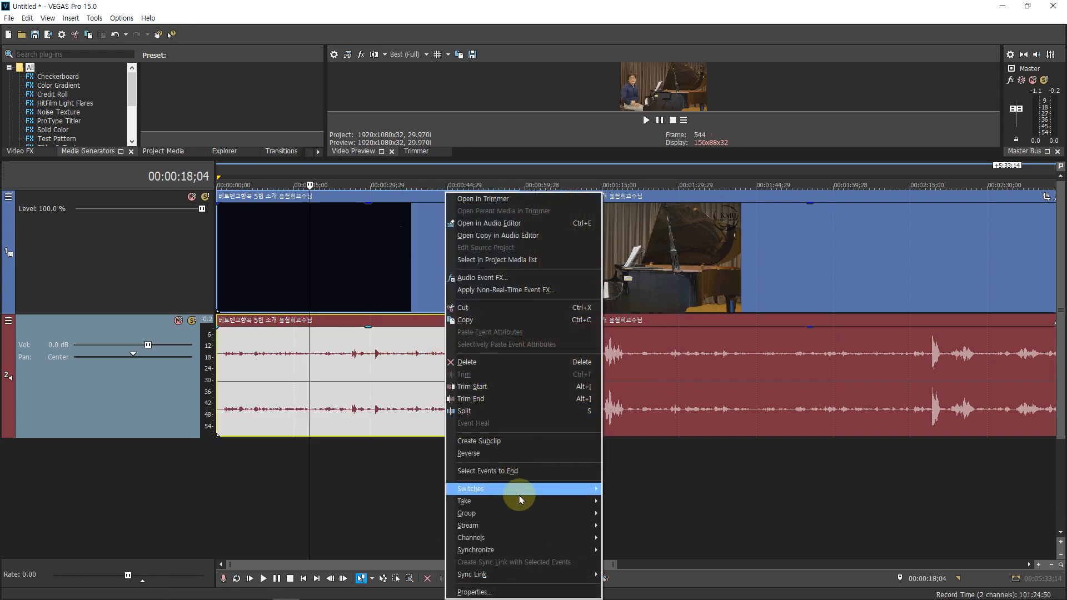
pyautogui.moveTo(519, 489)
pyautogui.click(638, 538)
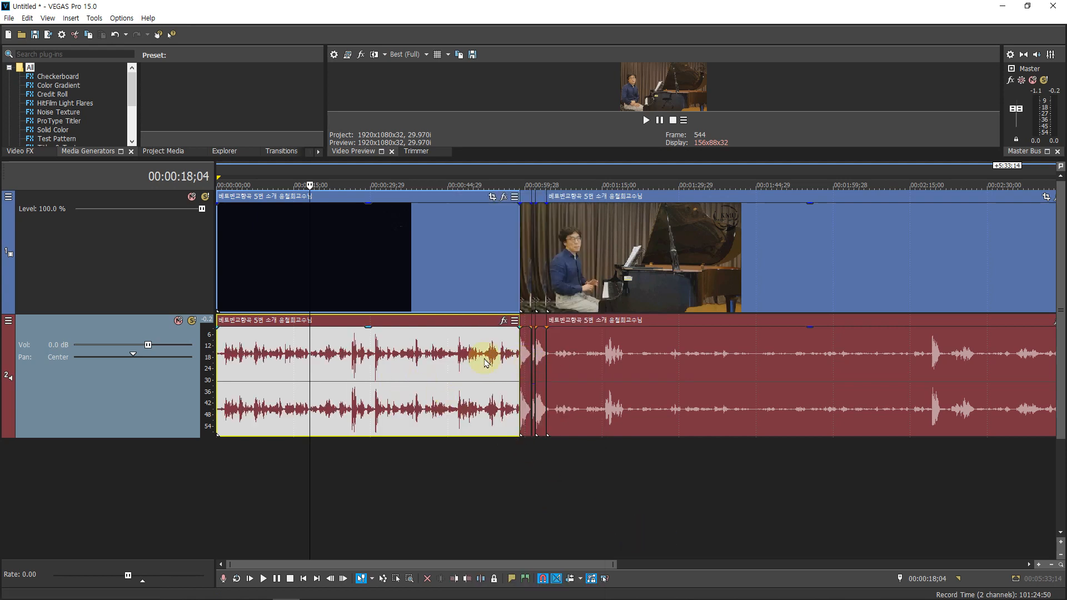
# - Play back the transition from speech to piano from 00:00:53;11 and try to raise the opening speech event's gain above 0.0 dB
pyautogui.click(491, 463)
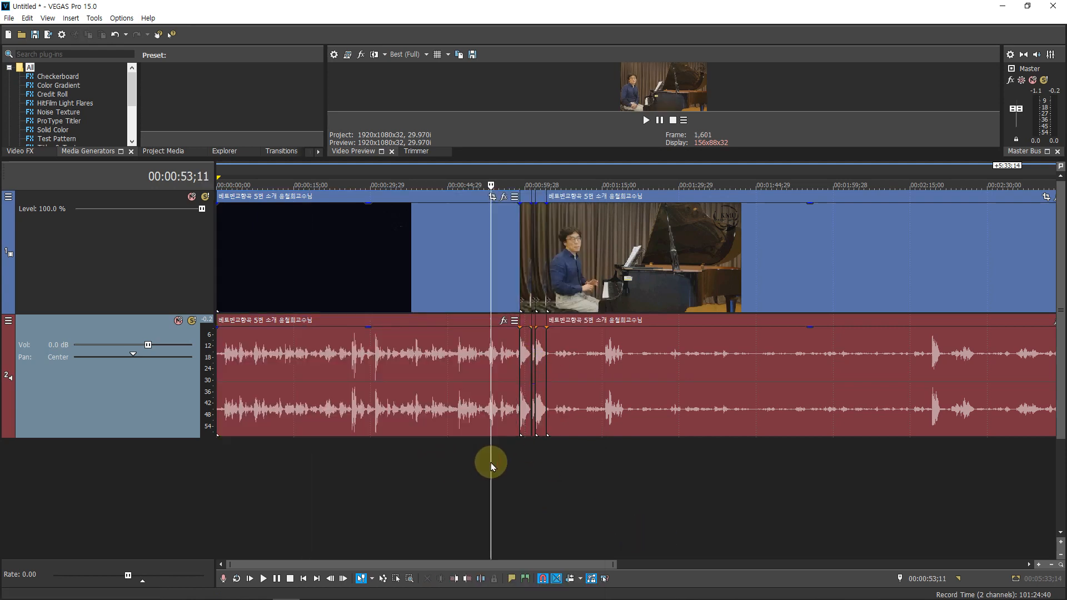
pyautogui.press('space')
pyautogui.scroll(4, 666, 467)
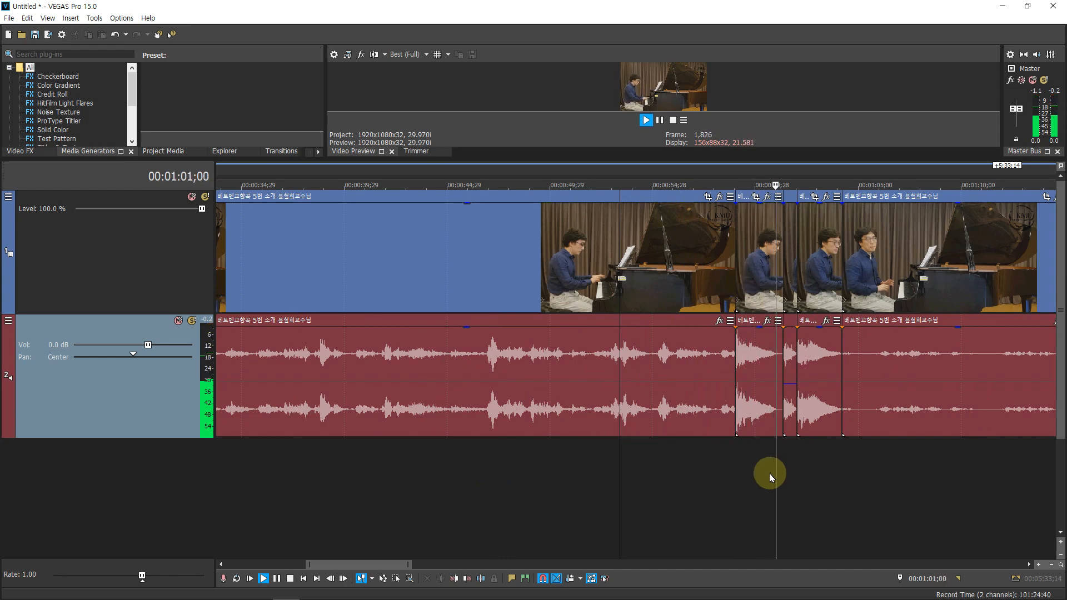
pyautogui.click(539, 385)
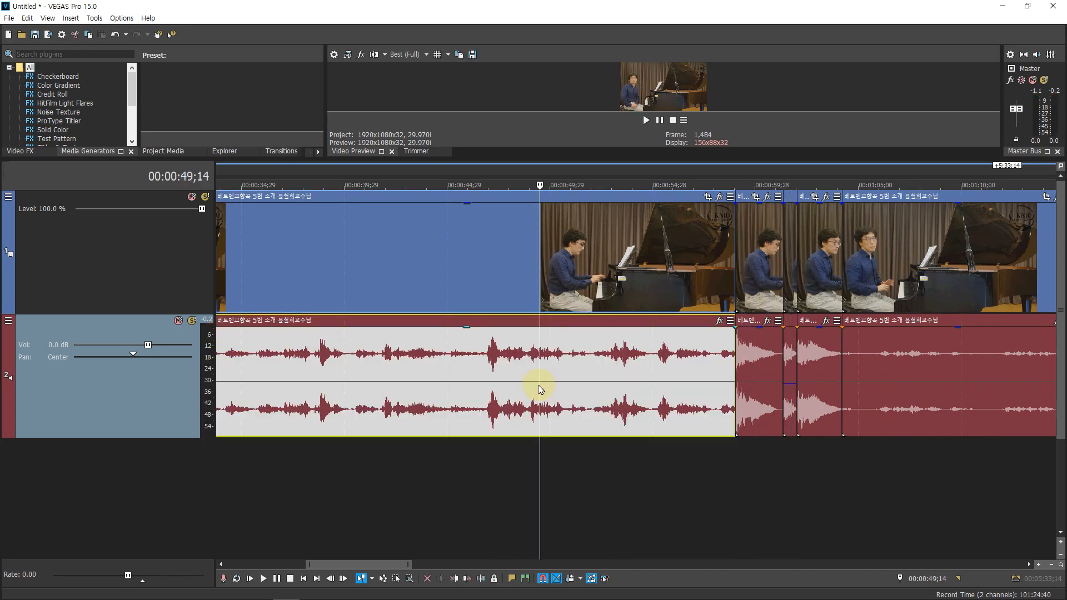
pyautogui.moveTo(471, 331); pyautogui.dragTo(472, 310)
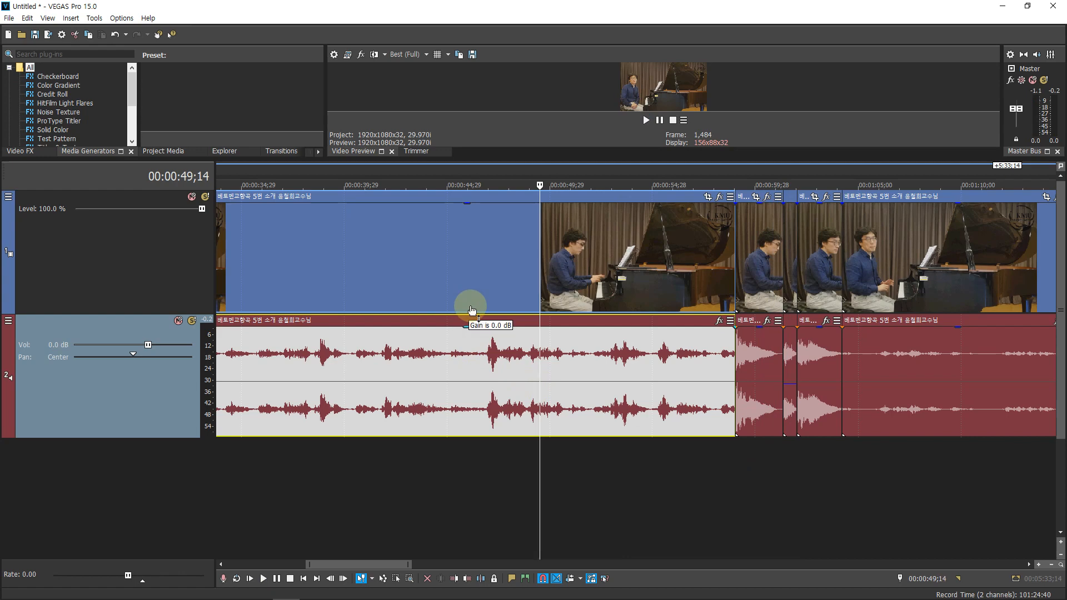
# - Split the video and audio events at 00:01:15;23, just before the next loud piano passage
pyautogui.scroll(-6, 700, 486)
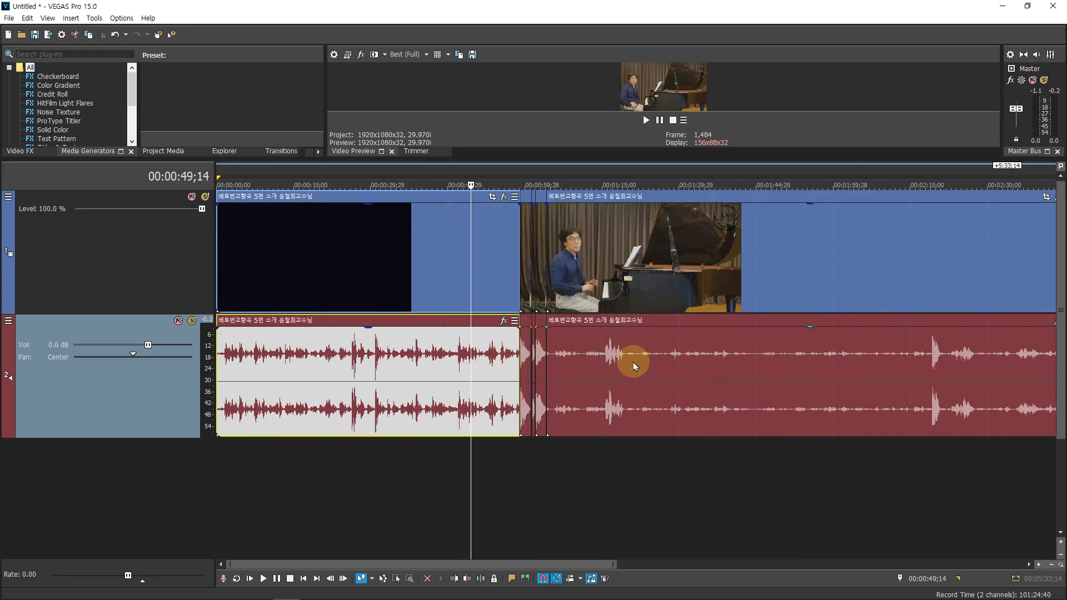
pyautogui.click(604, 172)
pyautogui.scroll(20, 688, 409)
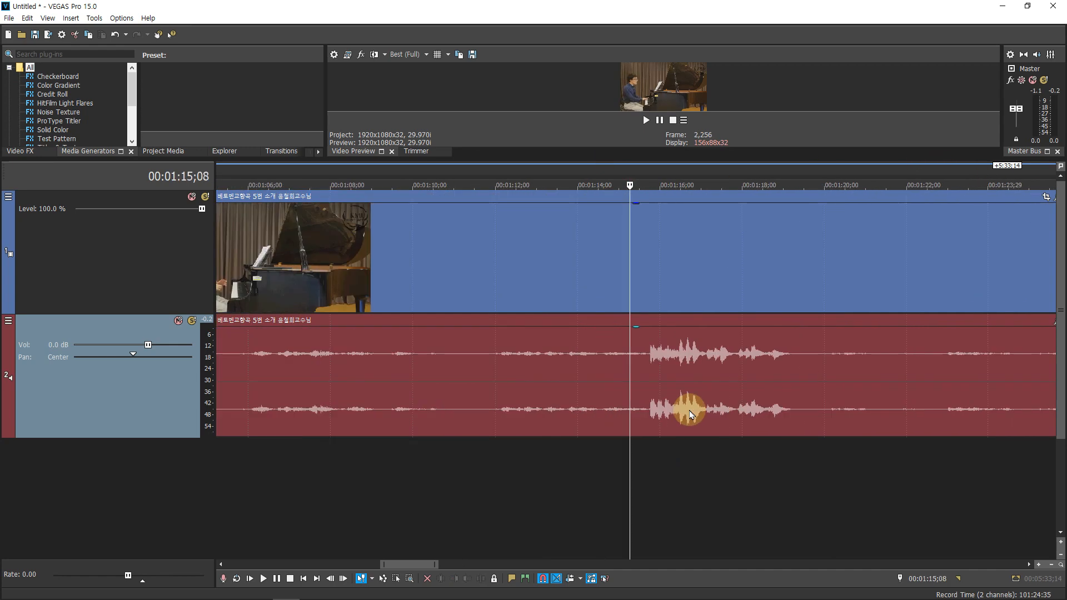
pyautogui.click(955, 359)
pyautogui.press('s')
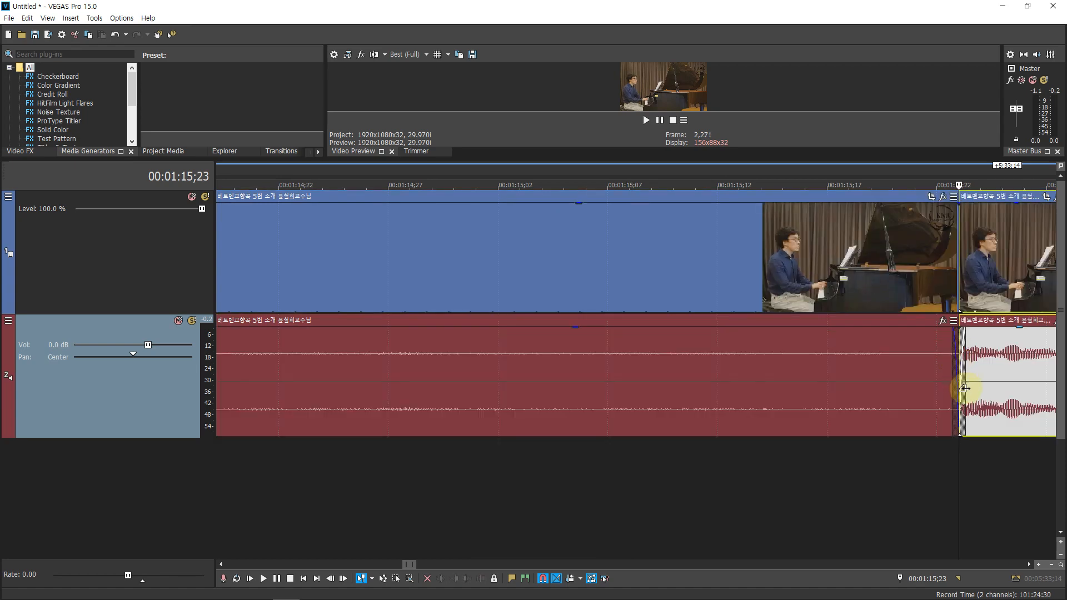
# - Split the video and audio events at 00:01:19;18, right after the piano passage ends
pyautogui.scroll(-12, 959, 378)
pyautogui.click(786, 366)
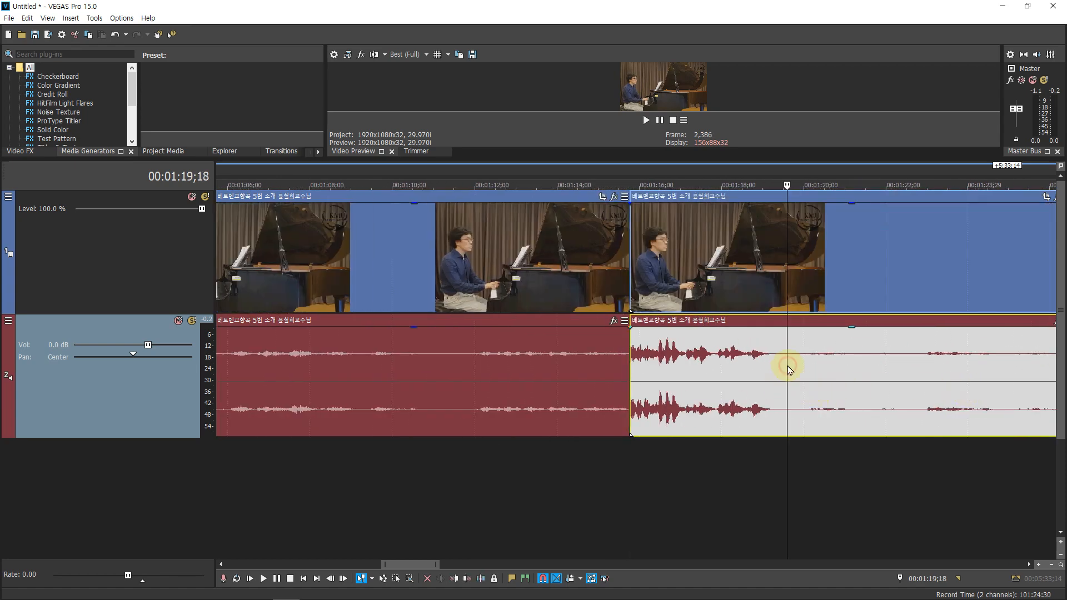
pyautogui.press('s')
# - Split the video and audio events just before the next loud piano burst, at about 00:02:19
pyautogui.scroll(-10, 888, 387)
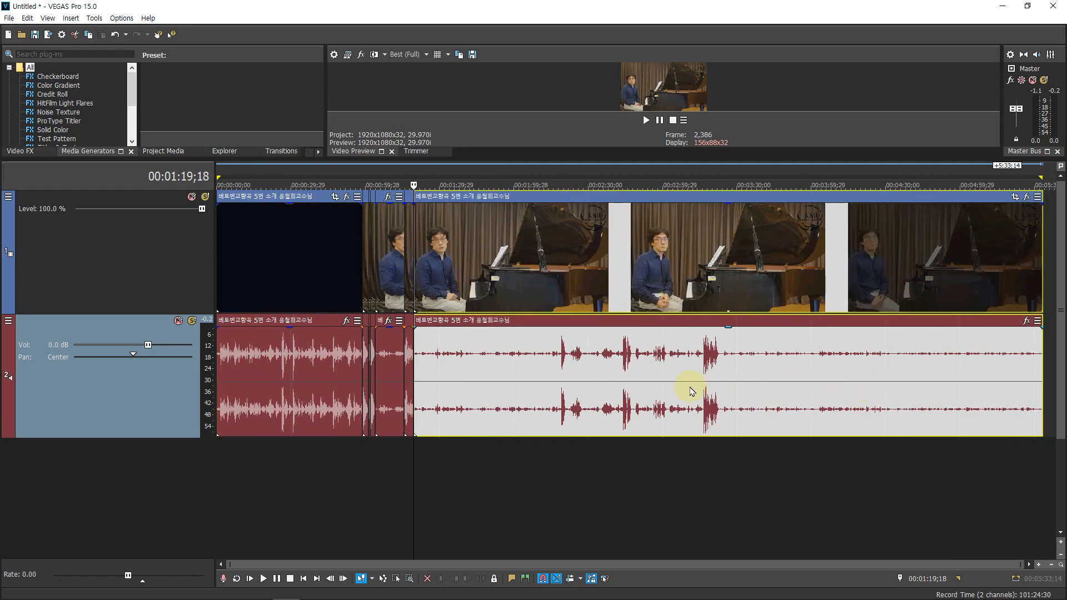
pyautogui.click(563, 369)
pyautogui.scroll(10, 563, 366)
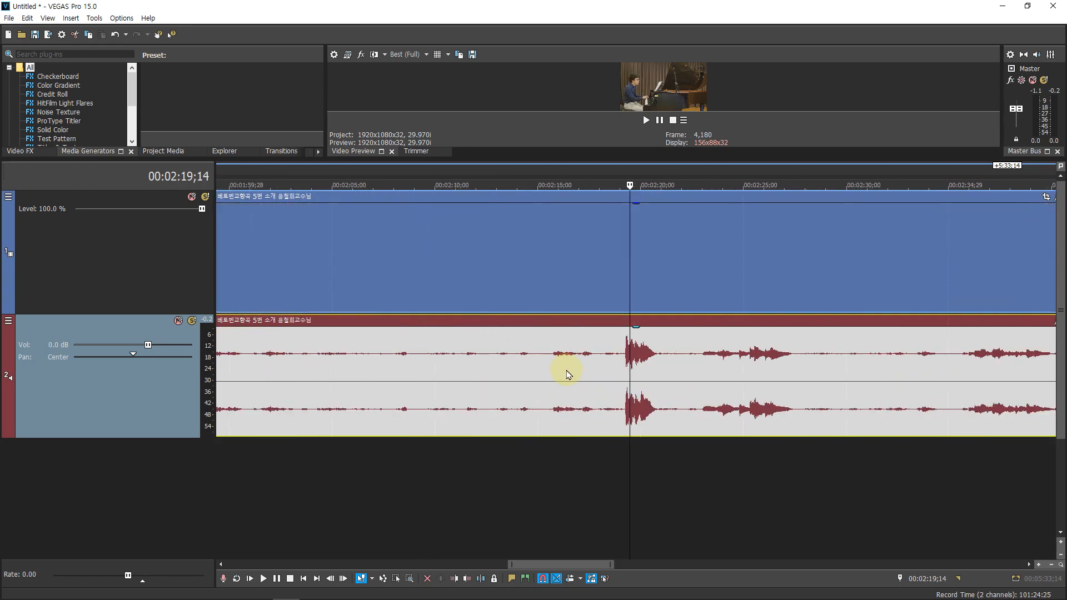
pyautogui.click(620, 365)
pyautogui.press('s')
# - Turn Normalize off and on again for the long speech event that ends at the new split near 00:02:19
pyautogui.click(535, 373)
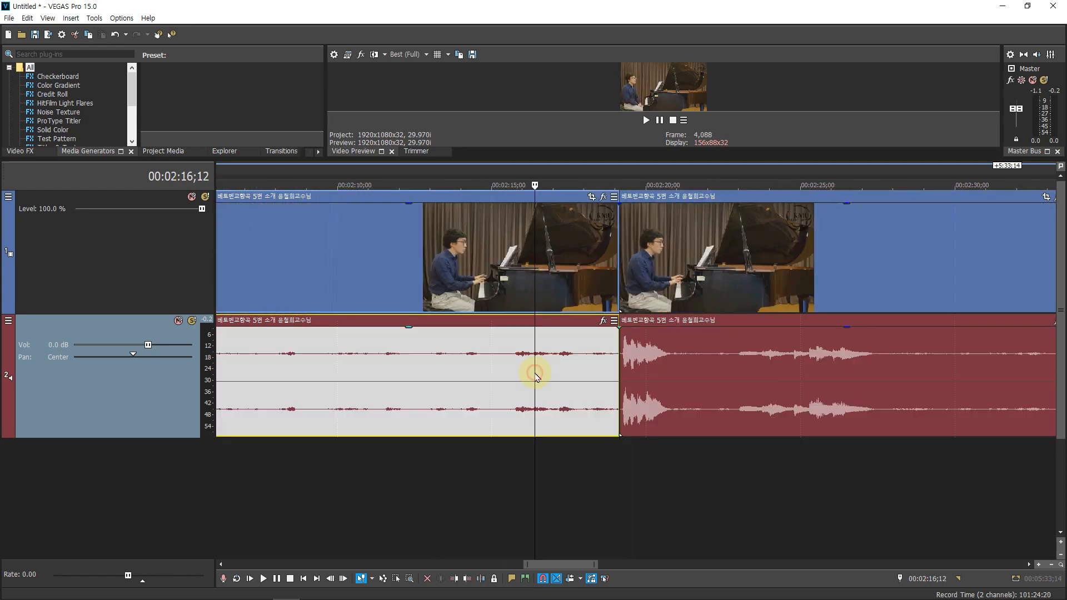
pyautogui.rightClick(534, 373)
pyautogui.click(443, 370)
pyautogui.rightClick(443, 370)
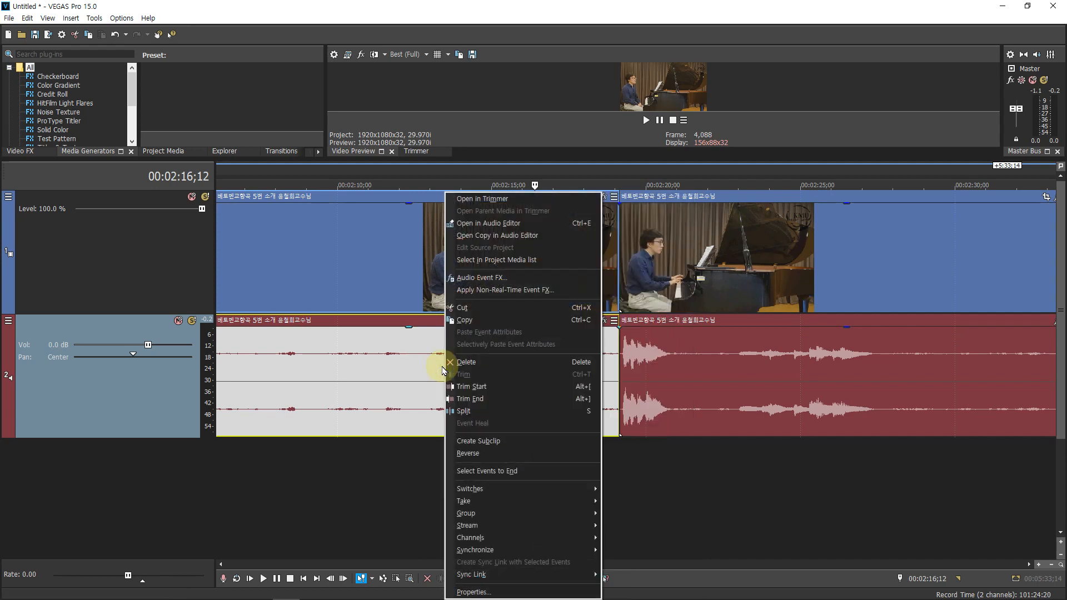
pyautogui.moveTo(547, 486)
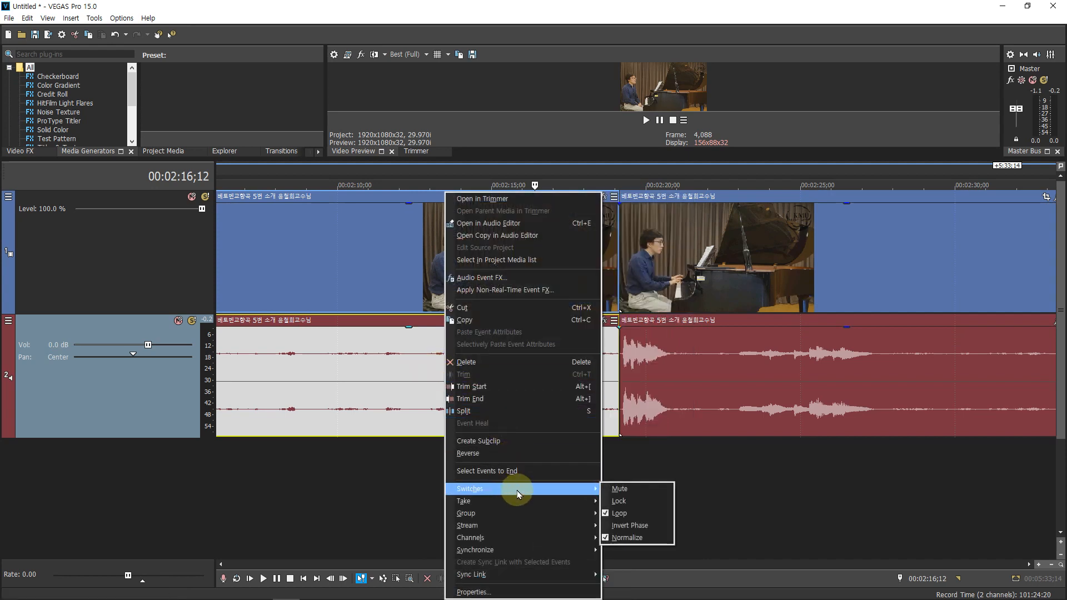
pyautogui.click(627, 538)
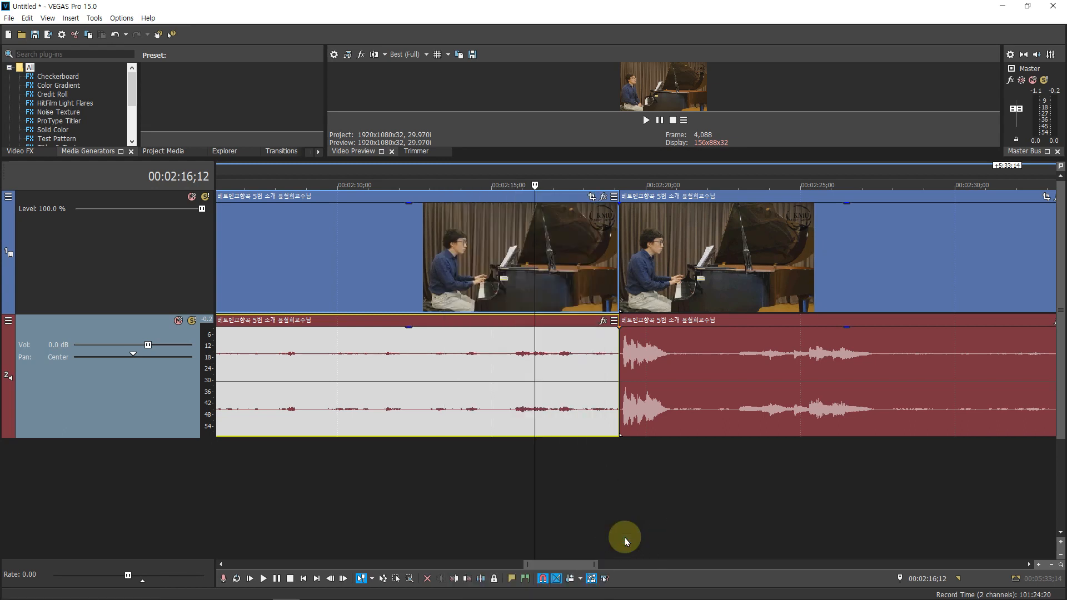
pyautogui.rightClick(579, 376)
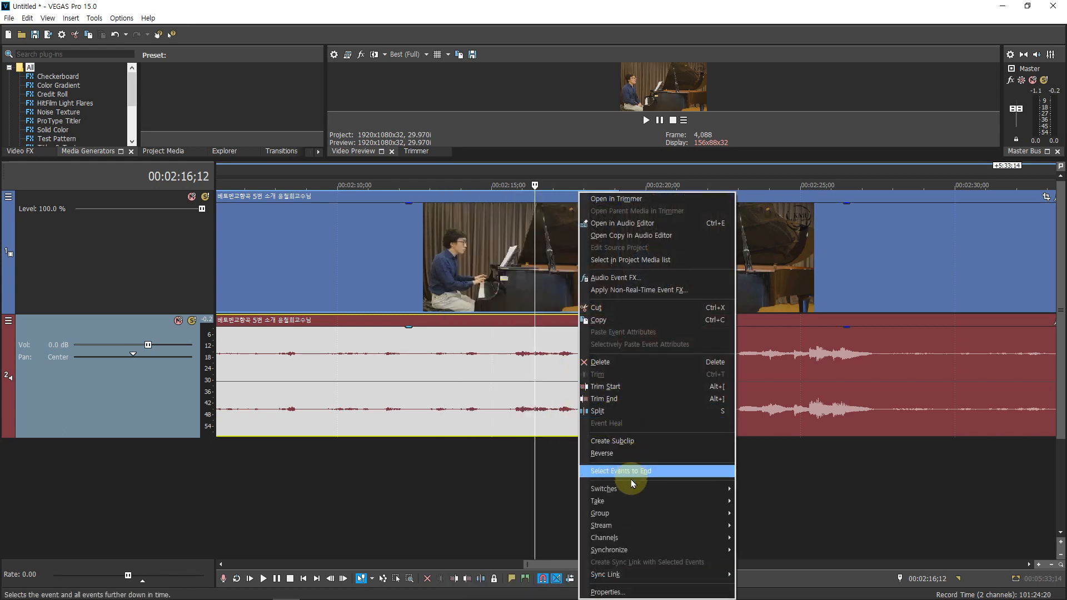
pyautogui.moveTo(648, 488)
pyautogui.click(761, 537)
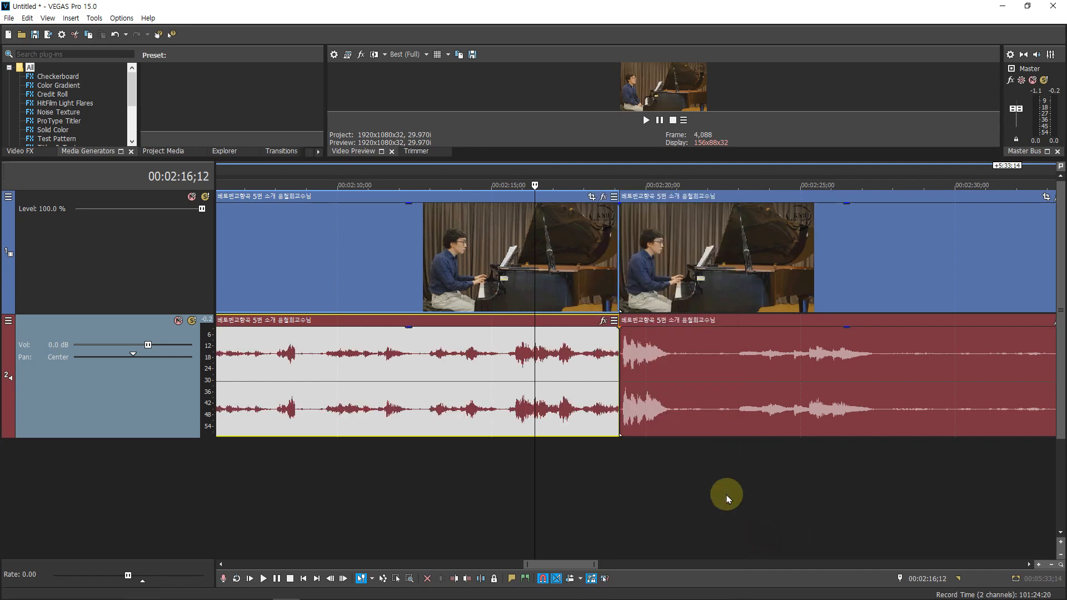
# - Play back the transition from the piano passage near 00:01:17 into the re-normalized speech event
pyautogui.scroll(-6, 508, 379)
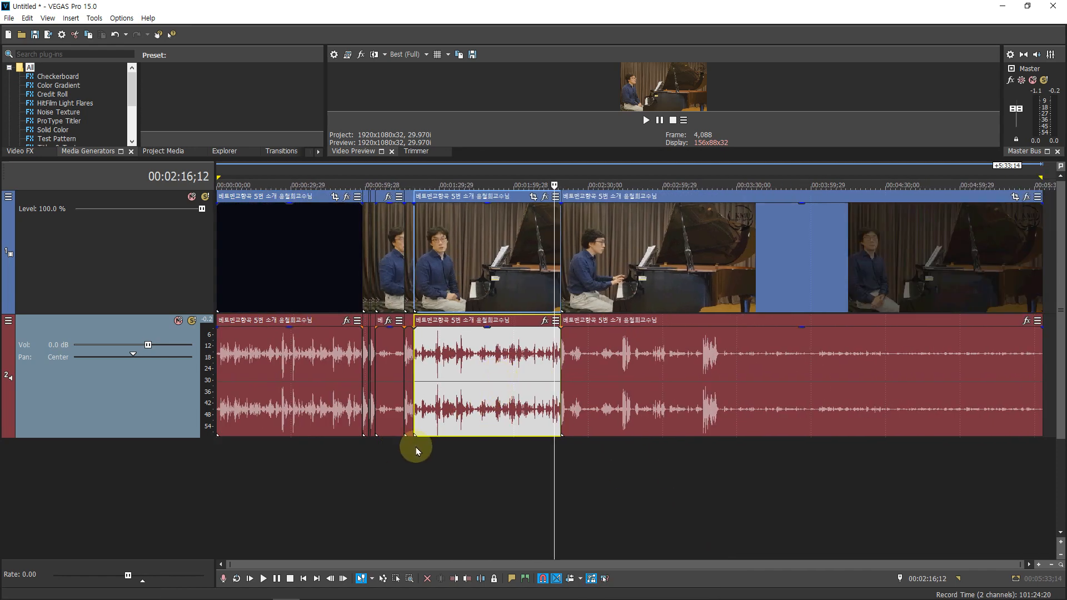
pyautogui.click(409, 451)
pyautogui.scroll(8, 617, 481)
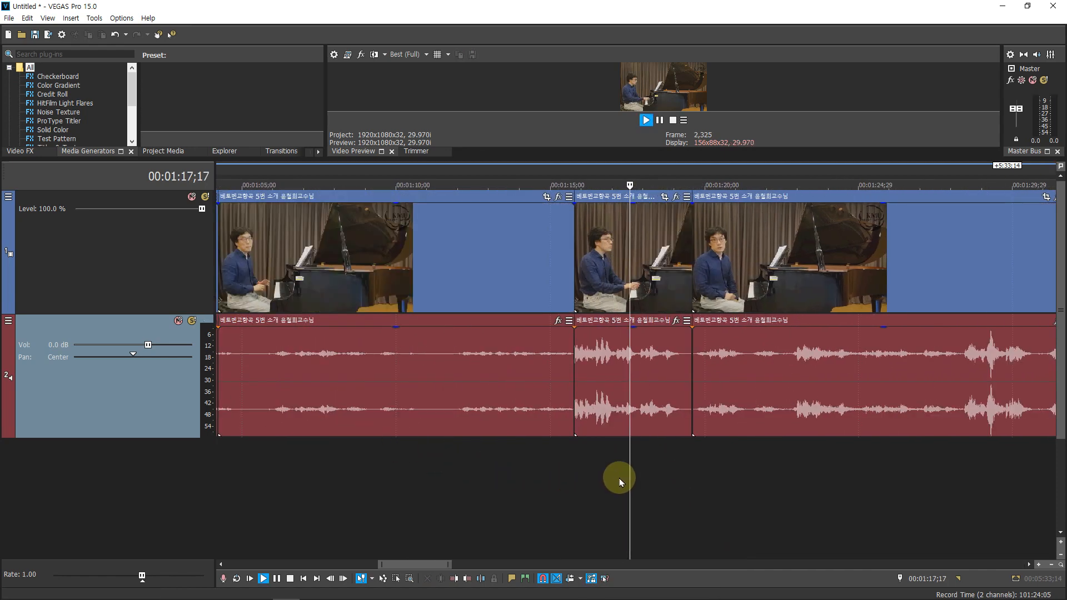
pyautogui.press('space')
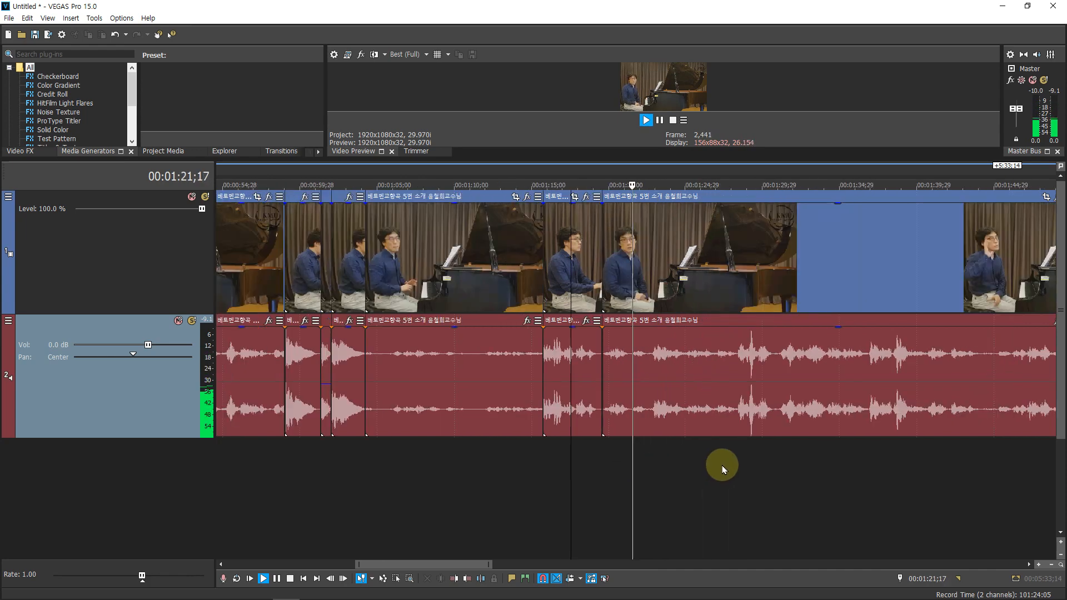
pyautogui.scroll(-2, 719, 464)
pyautogui.press('Return')
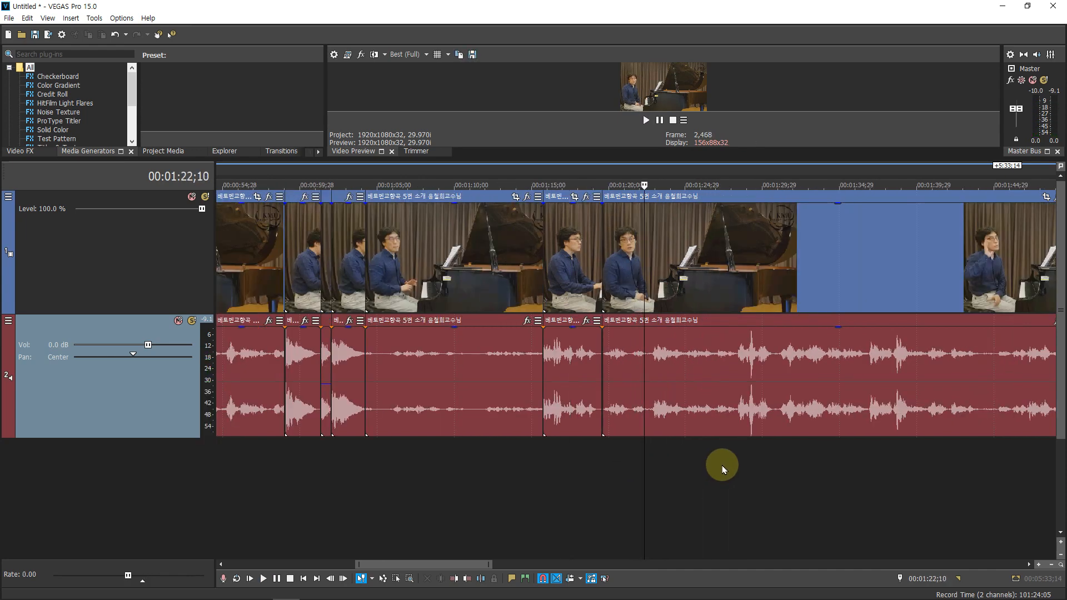
# - Add the Track EQ plug-in as an audio event effect to the last audio event
pyautogui.click(680, 367)
pyautogui.scroll(-3, 687, 382)
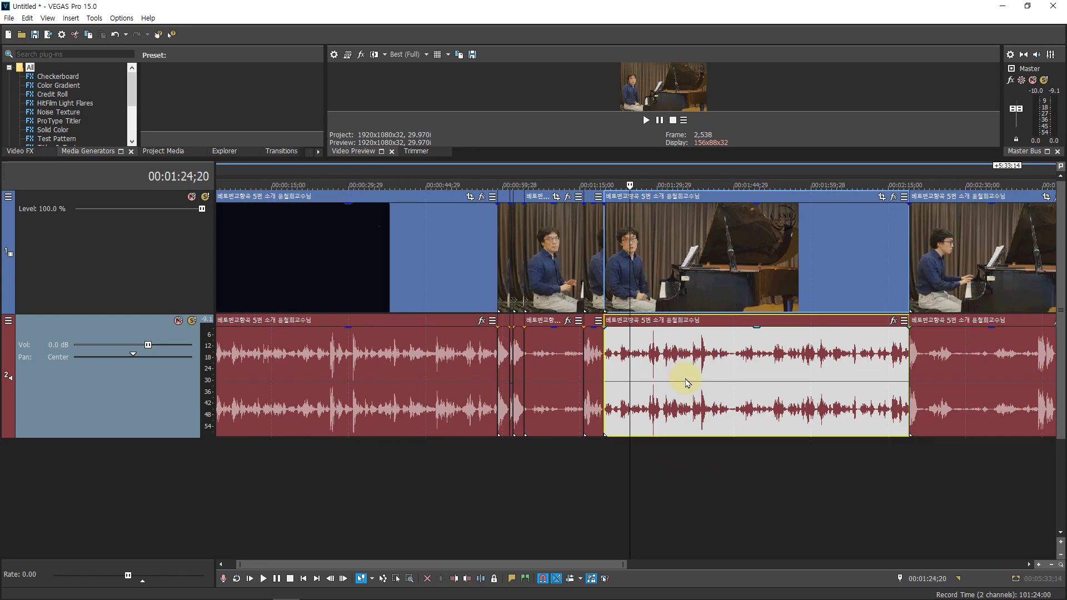
pyautogui.scroll(-3, 687, 382)
pyautogui.click(1022, 321)
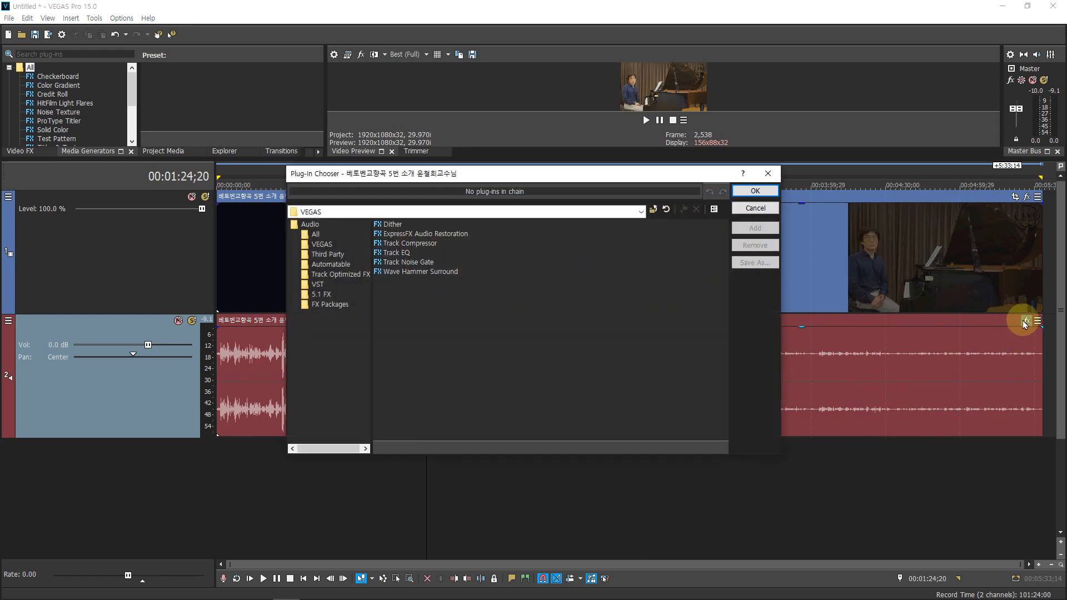
pyautogui.doubleClick(402, 253)
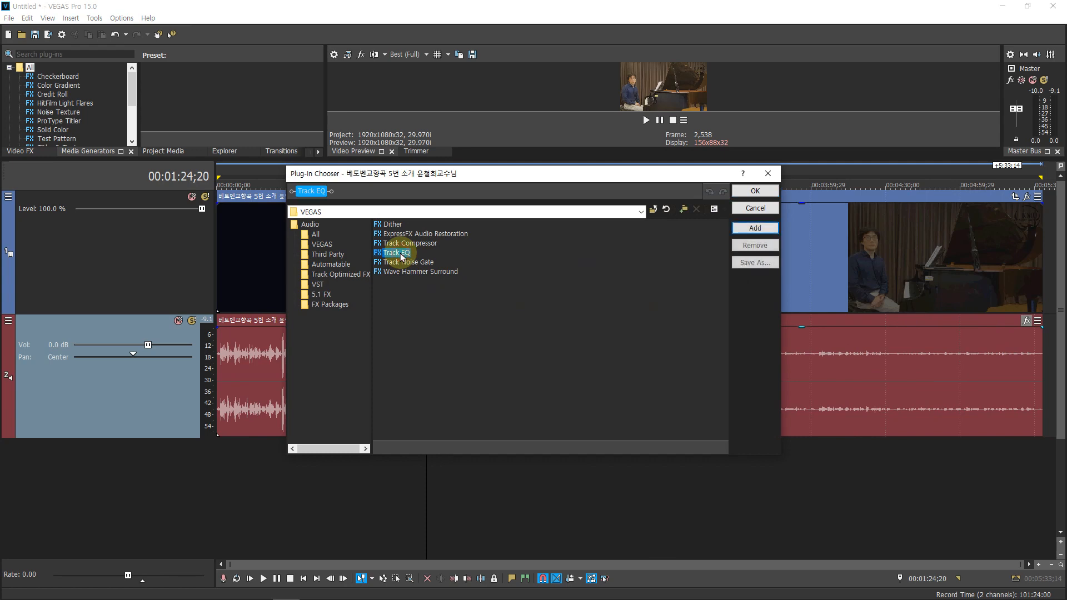
pyautogui.click(755, 190)
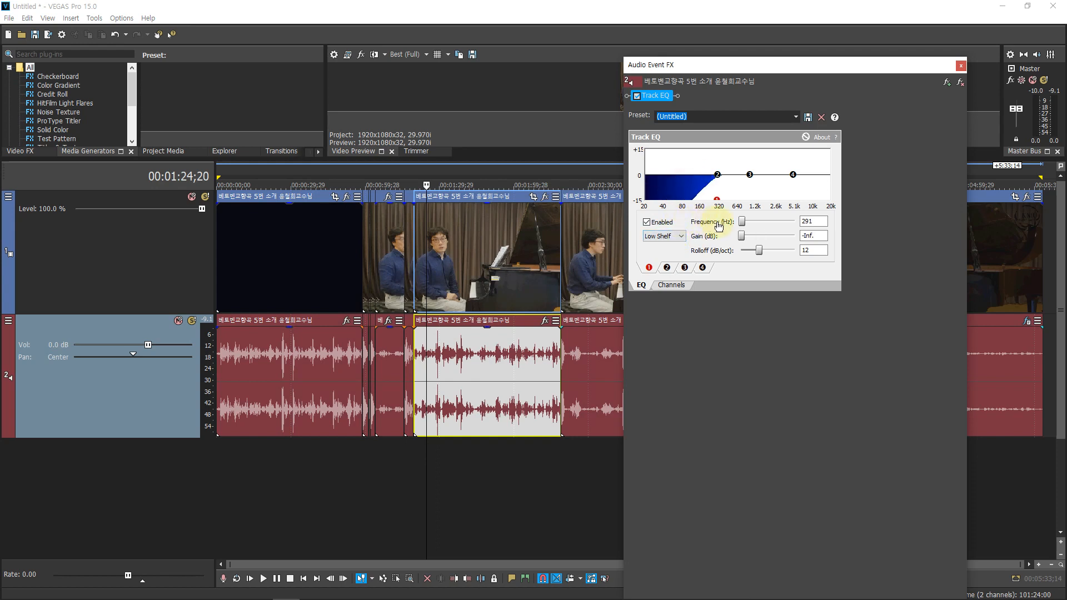
# - Play back from 00:00:48;12 while raising the low-shelf frequency of Track EQ band 1 to 724 Hz
pyautogui.click(338, 185)
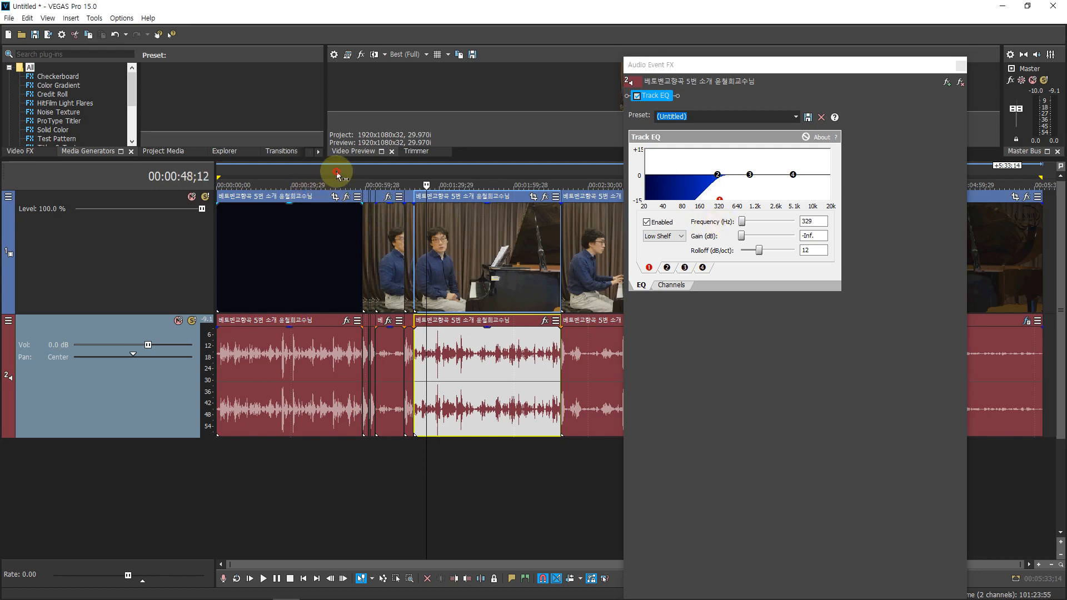
pyautogui.press('space')
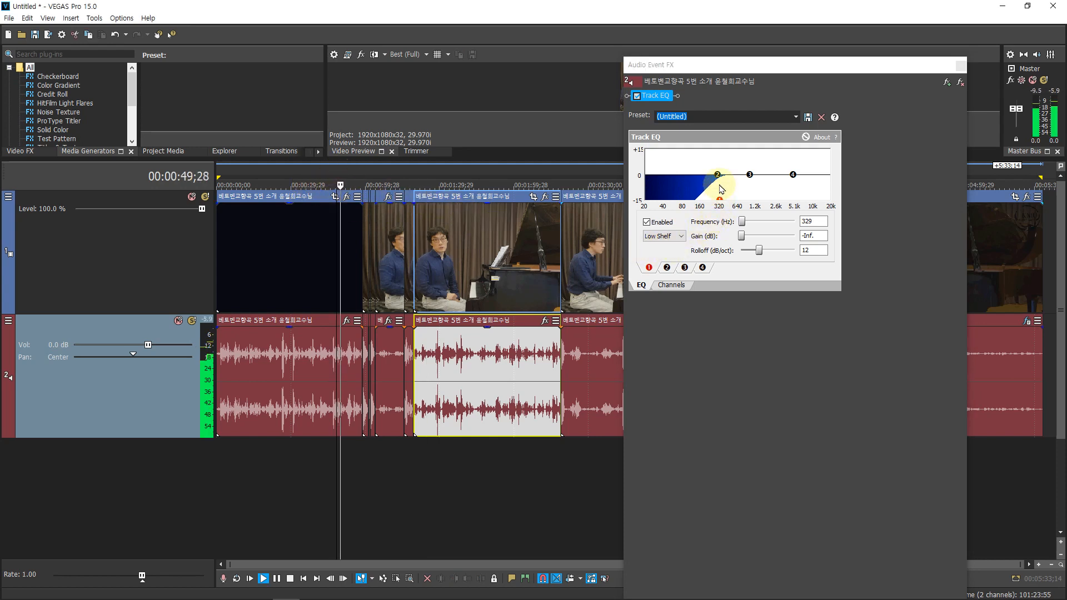
pyautogui.moveTo(723, 198); pyautogui.dragTo(743, 217)
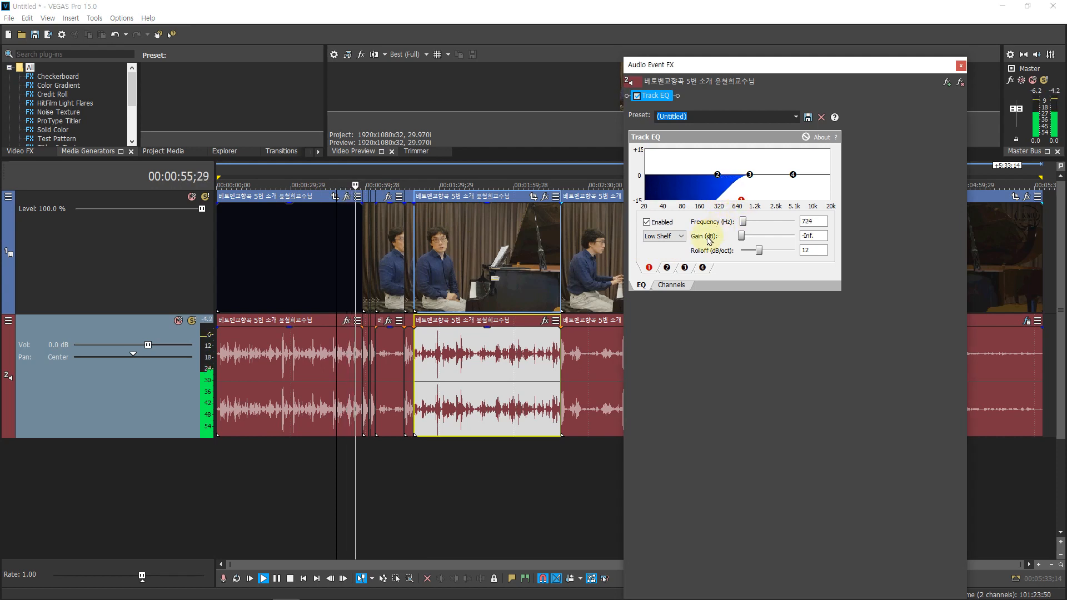
pyautogui.click(471, 475)
pyautogui.press('space')
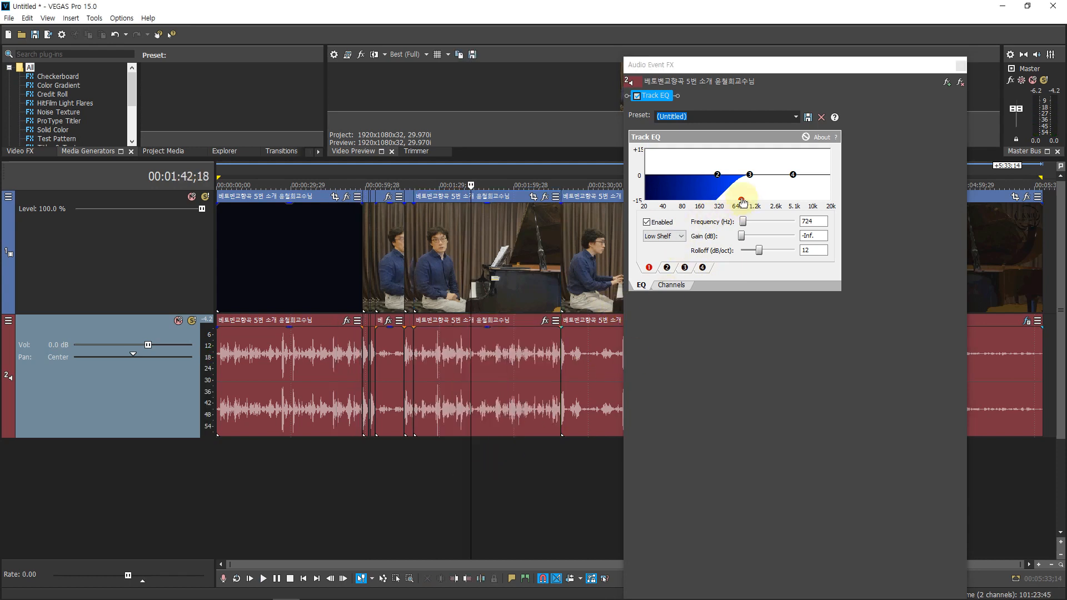
# - Set Track EQ band 1 to 20 Hz with -4.2 dB gain and play back the end of the opening speech event
pyautogui.moveTo(742, 202); pyautogui.dragTo(644, 182)
pyautogui.click(330, 168)
pyautogui.press('space')
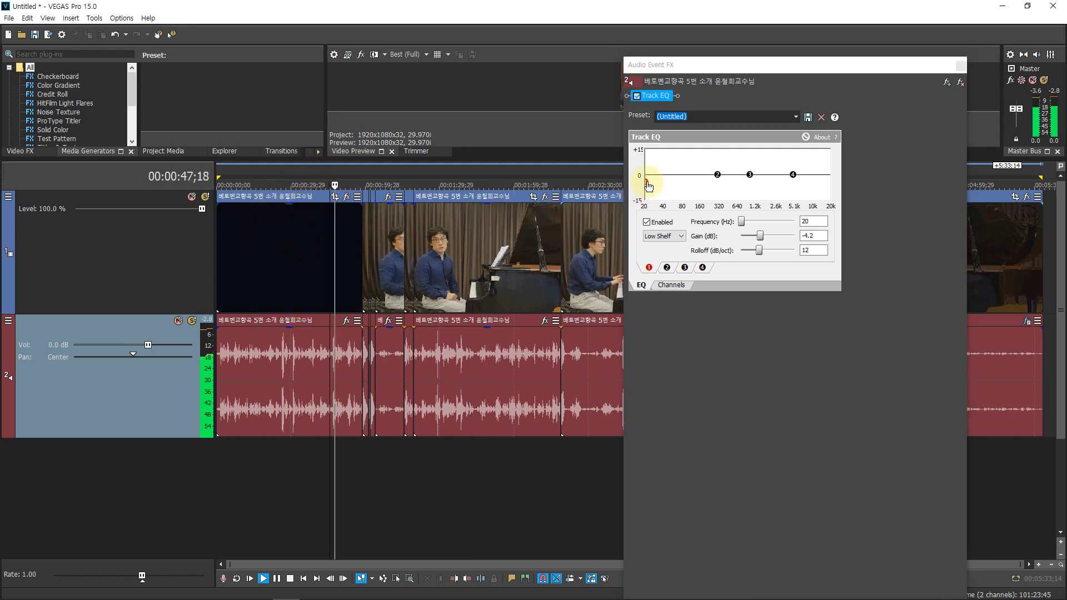
# - Set the Track EQ low shelf to 1,051 Hz and the high shelf to 3,726 Hz, both with -Inf. gain
pyautogui.moveTo(648, 186); pyautogui.dragTo(649, 188)
pyautogui.moveTo(660, 243); pyautogui.dragTo(748, 323)
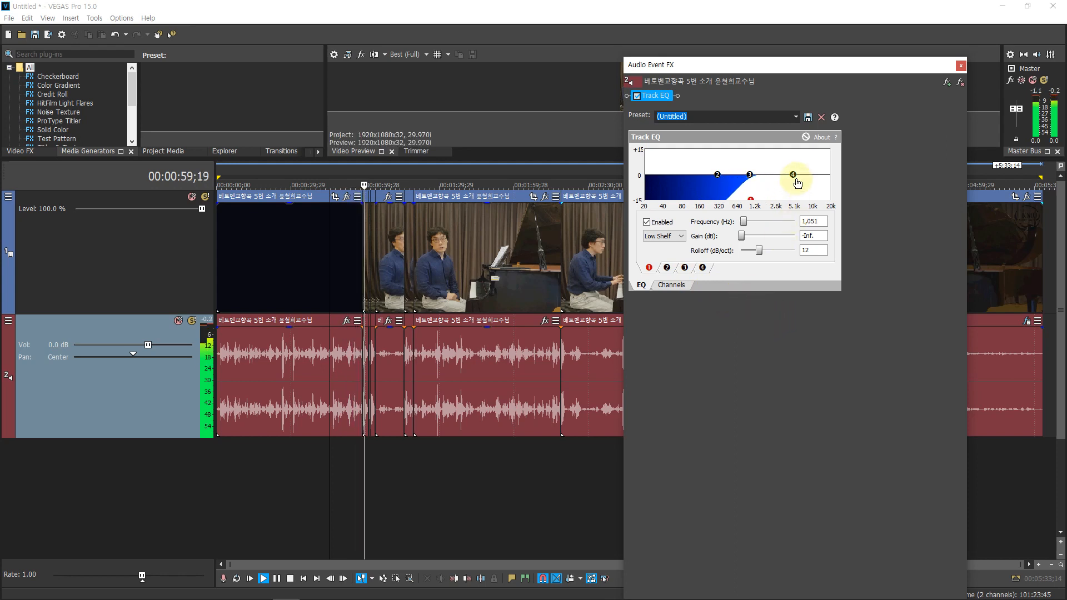
pyautogui.moveTo(797, 182); pyautogui.dragTo(798, 237)
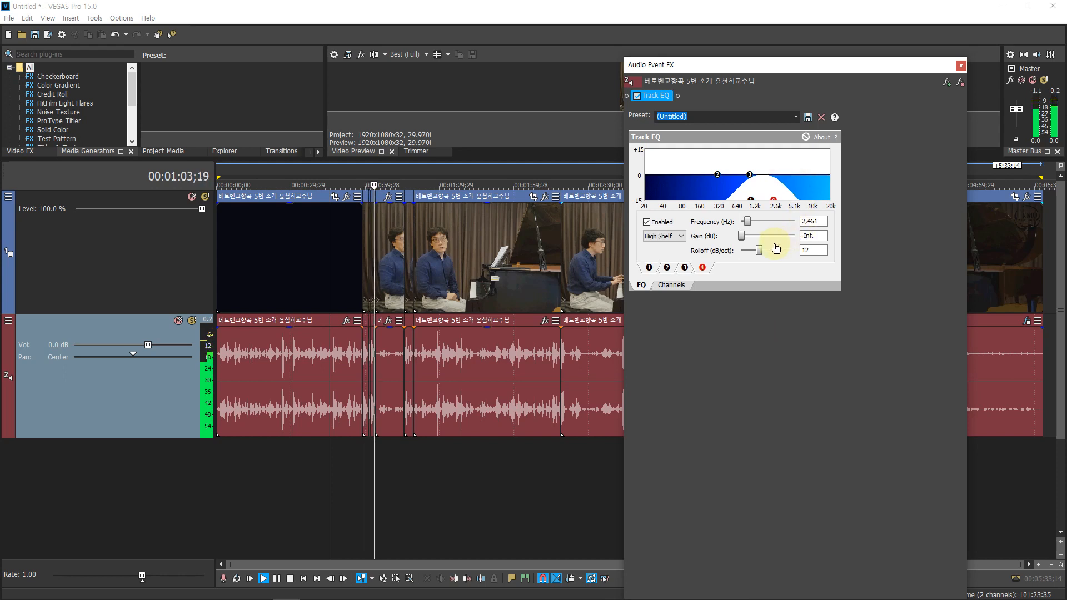
pyautogui.moveTo(776, 248); pyautogui.dragTo(781, 251)
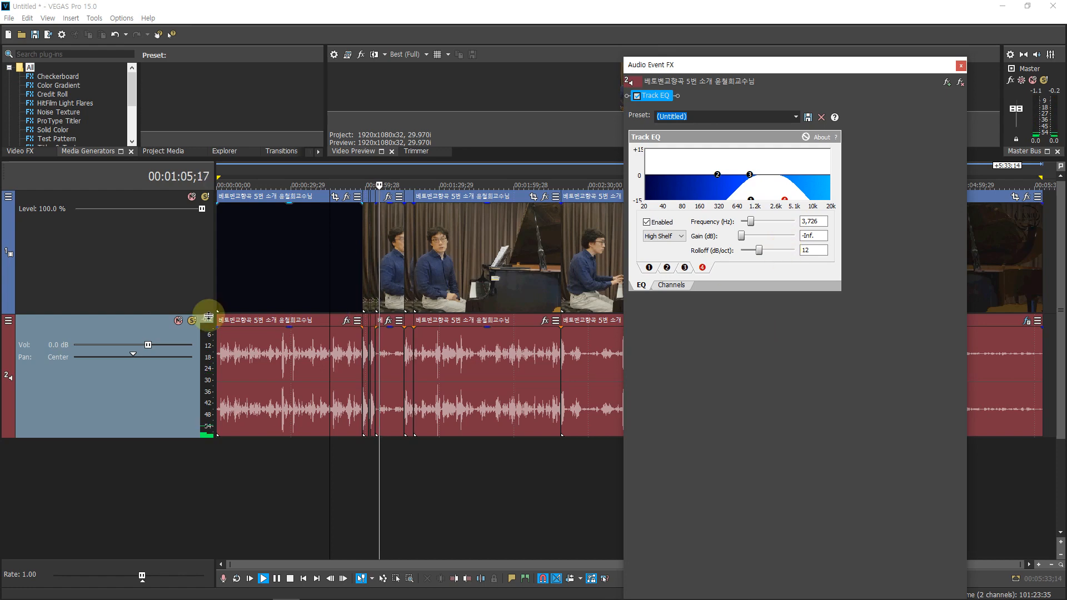
# - Turn Normalize off and on again for the short speech event between the second piano note and the next piano passage
pyautogui.click(389, 340)
pyautogui.rightClick(390, 340)
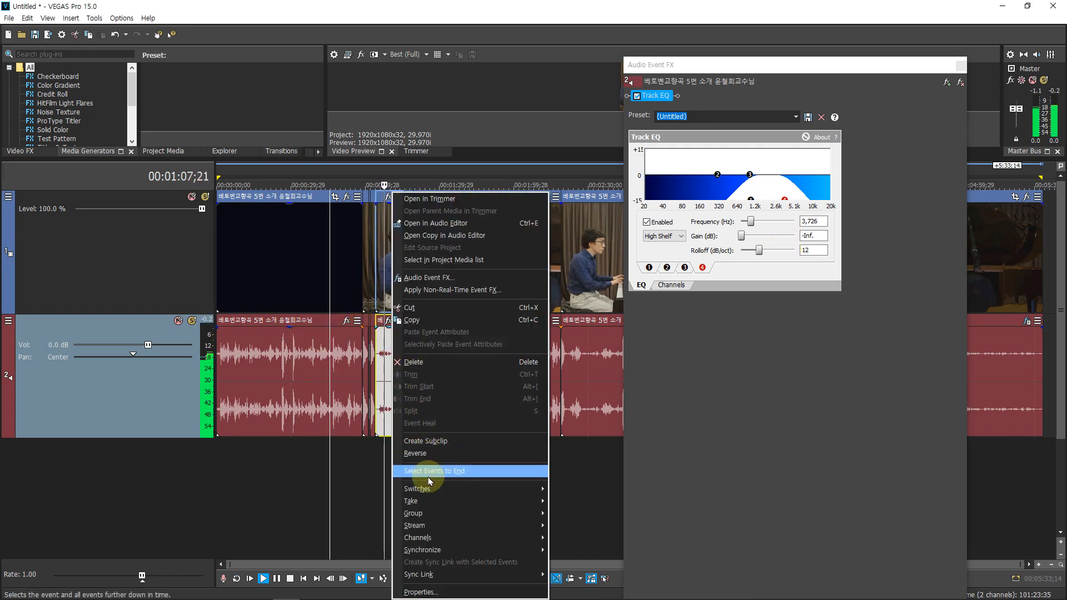
pyautogui.moveTo(534, 488)
pyautogui.click(581, 531)
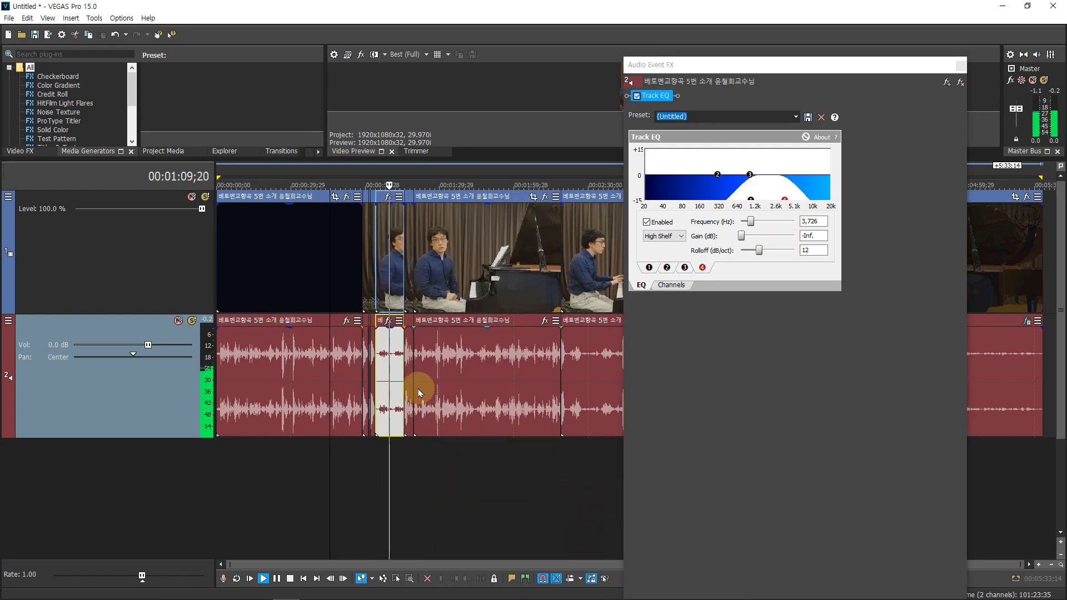
pyautogui.rightClick(397, 389)
pyautogui.moveTo(532, 489)
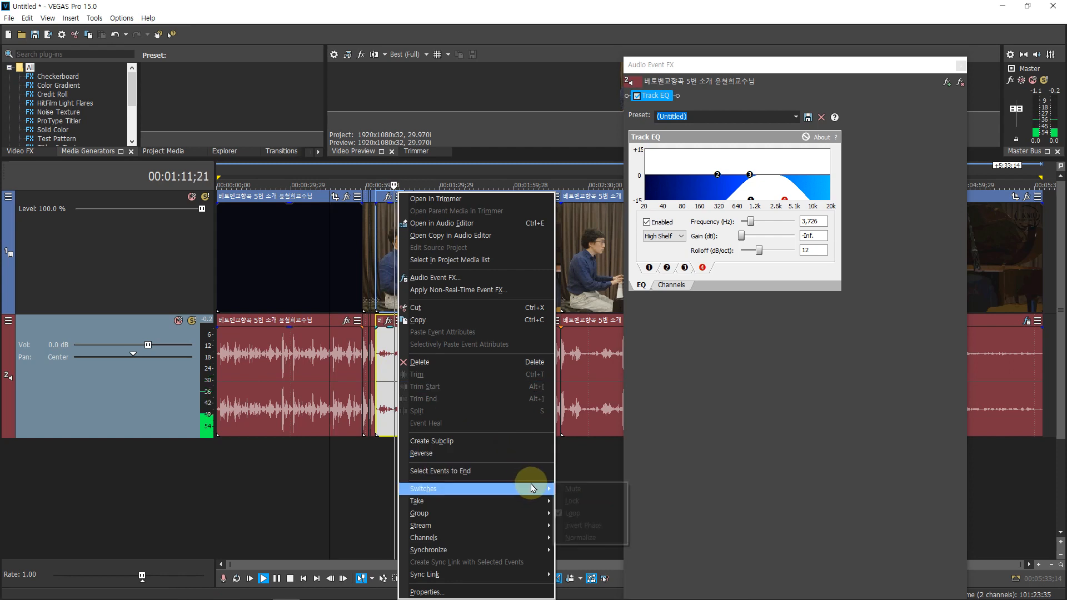
pyautogui.click(580, 537)
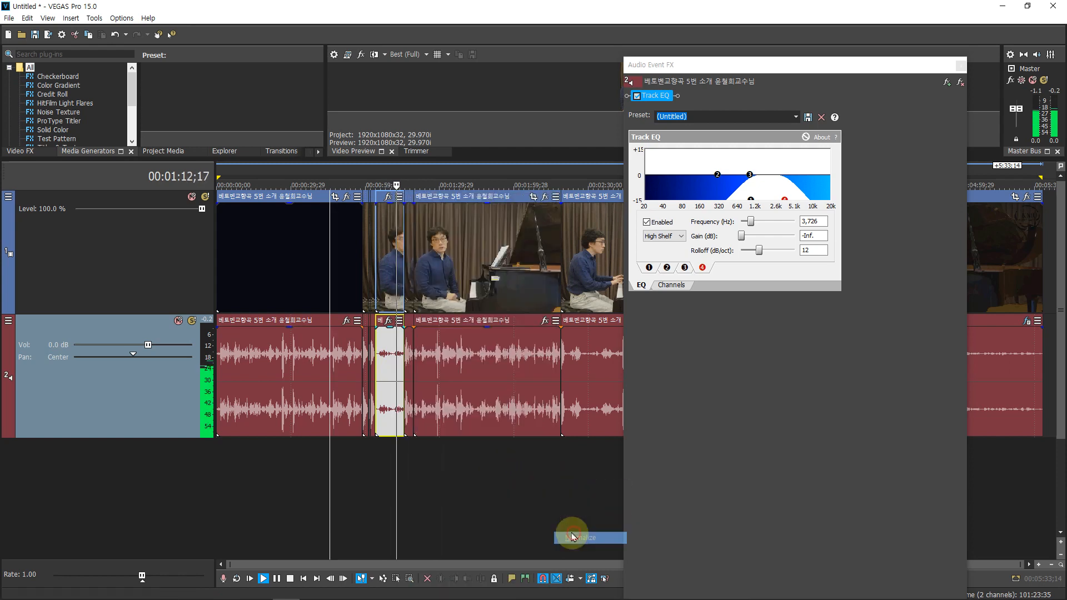
# - Play back the re-normalized short speech event from its start at 00:01:04;07, closing the Audio Event FX window
pyautogui.click(376, 174)
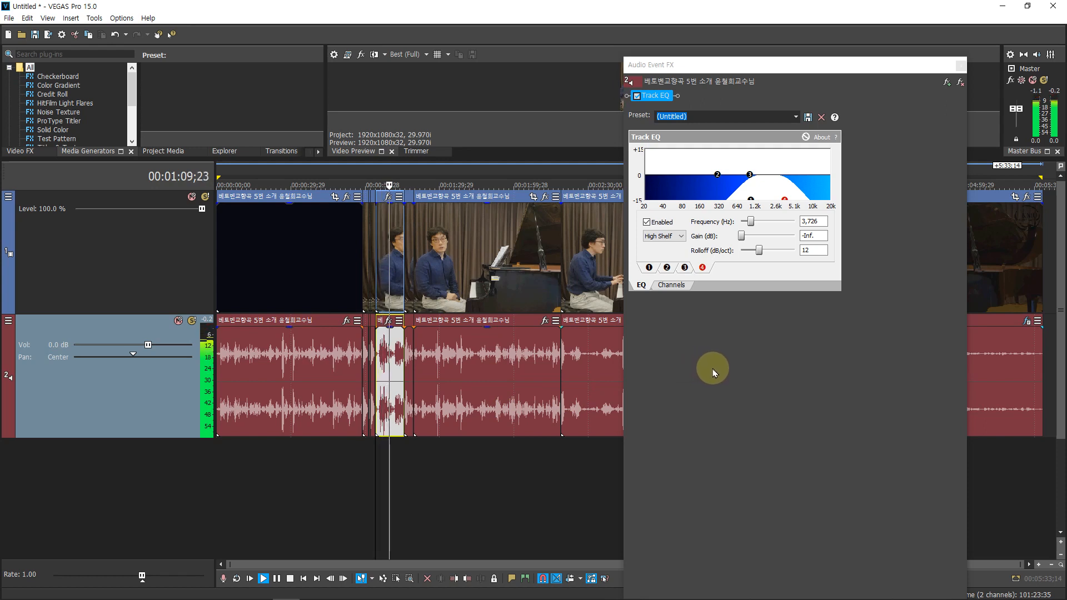
pyautogui.press('Return')
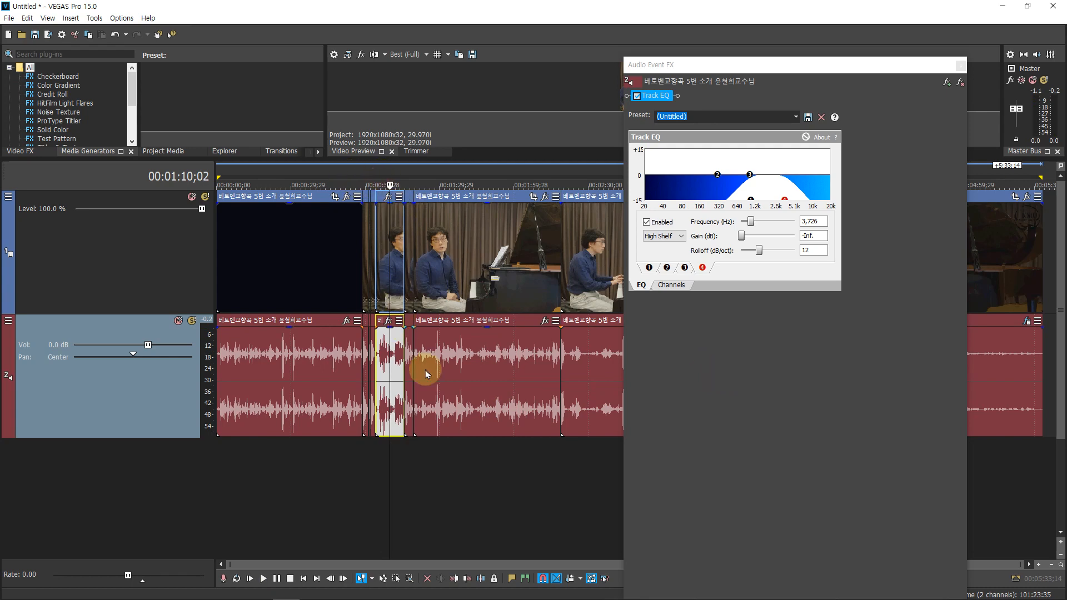
pyautogui.scroll(3, 459, 476)
pyautogui.click(584, 166)
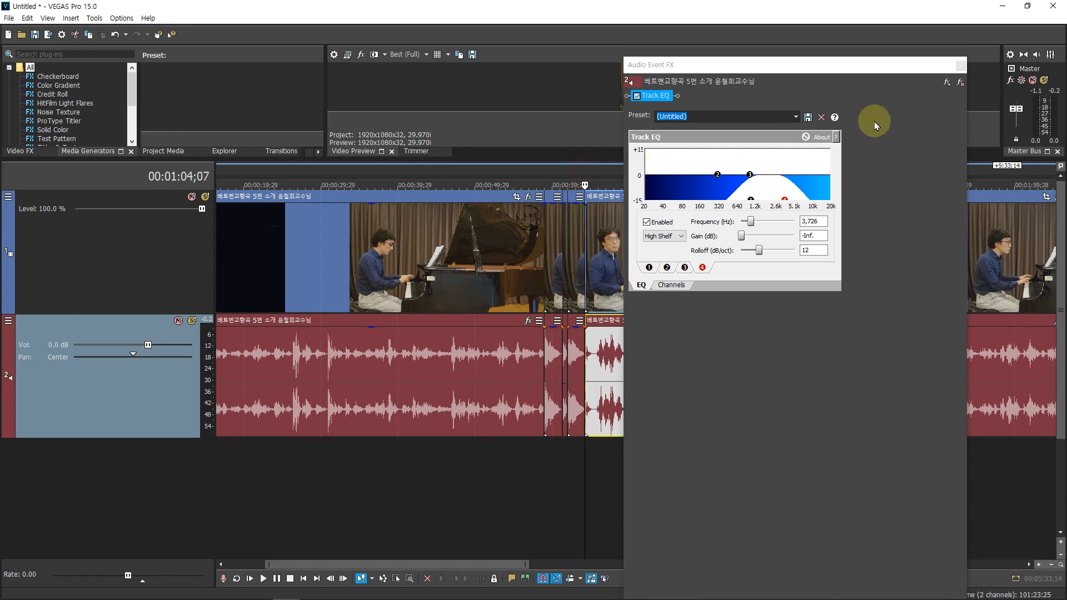
pyautogui.click(957, 66)
pyautogui.press('space')
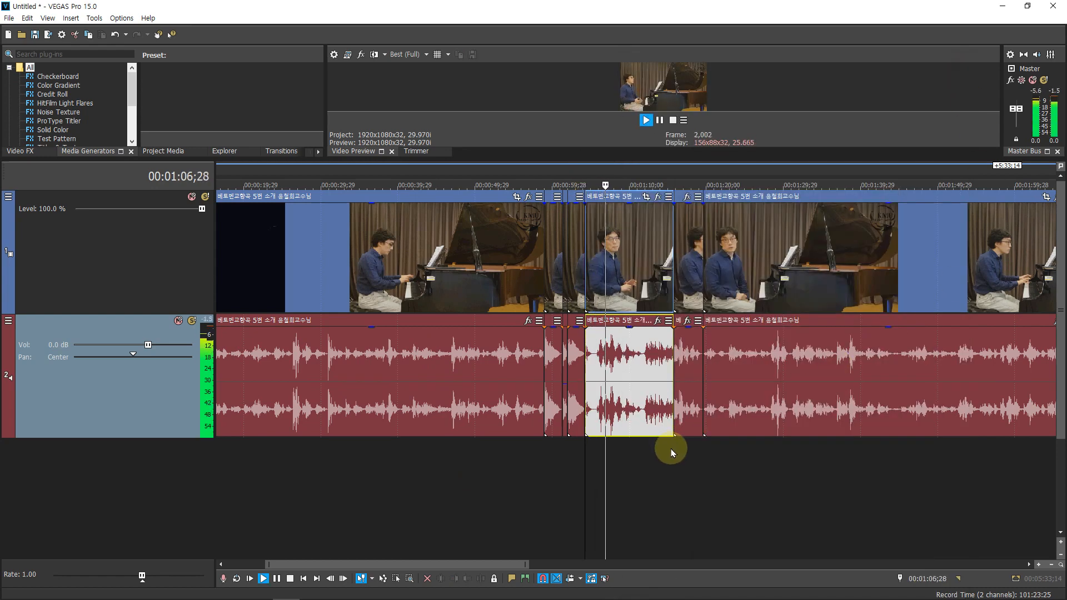
pyautogui.press('space')
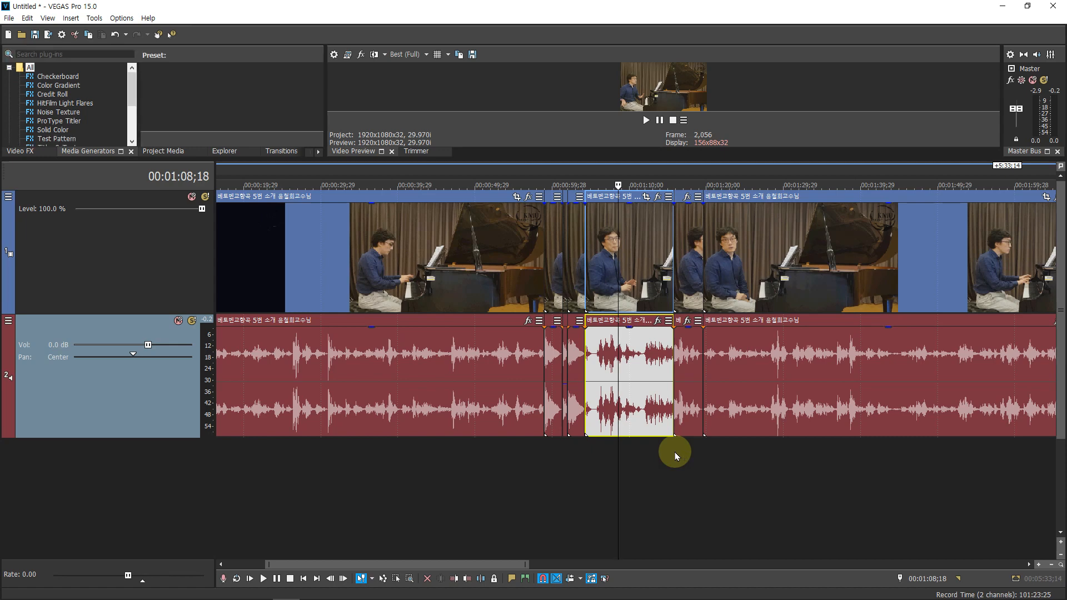
pyautogui.click(604, 451)
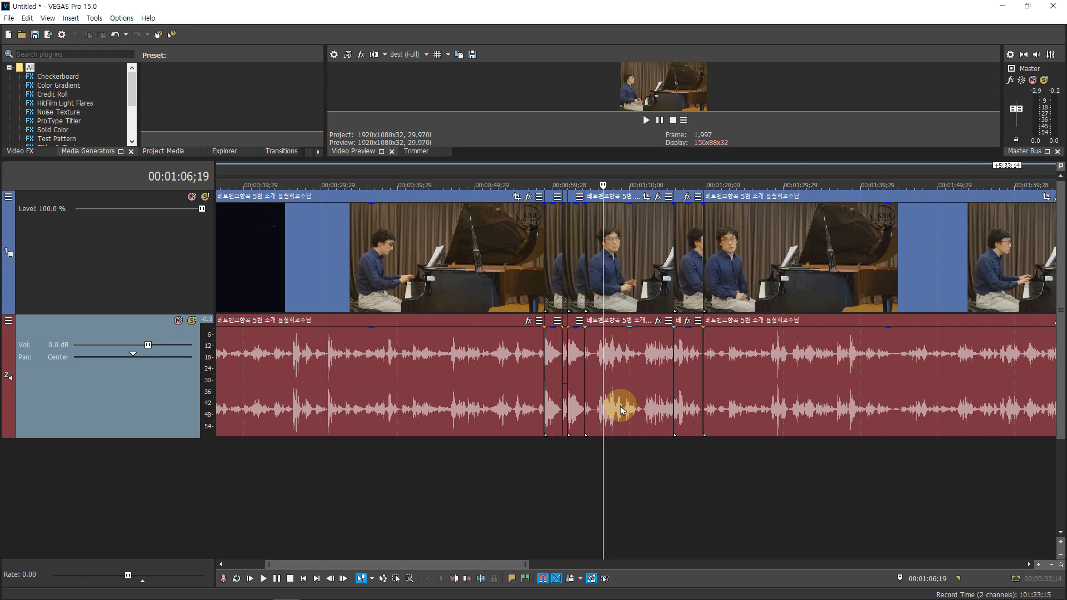
# - Browse all installed audio plug-ins for the last audio event, highlight Q10 Stereo, and close the plug-in chooser and event effects without adding anything
pyautogui.scroll(-3, 621, 409)
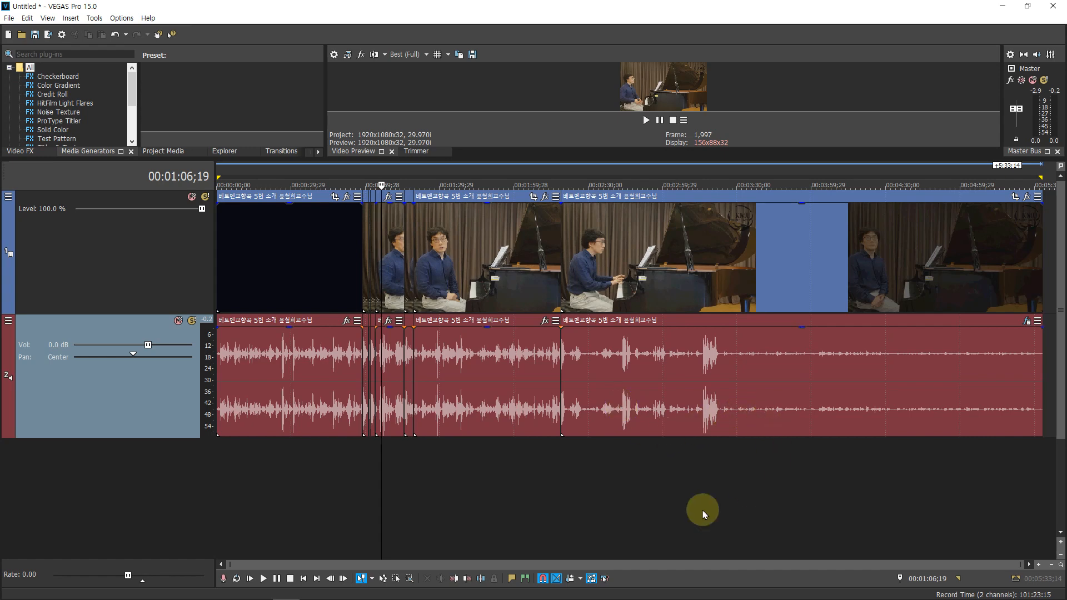
pyautogui.click(1026, 320)
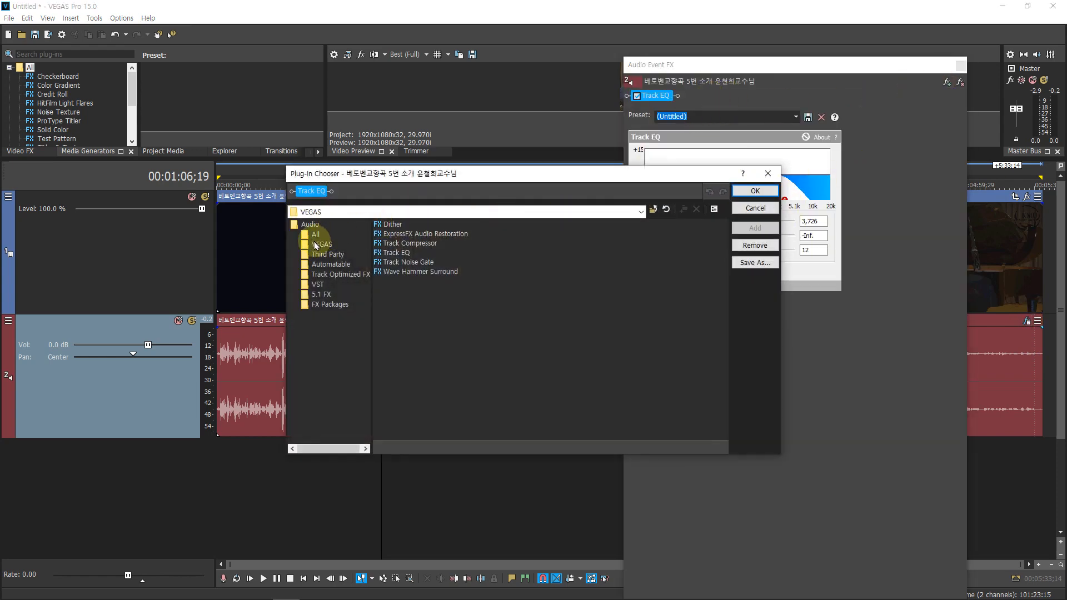
pyautogui.click(321, 244)
pyautogui.click(316, 233)
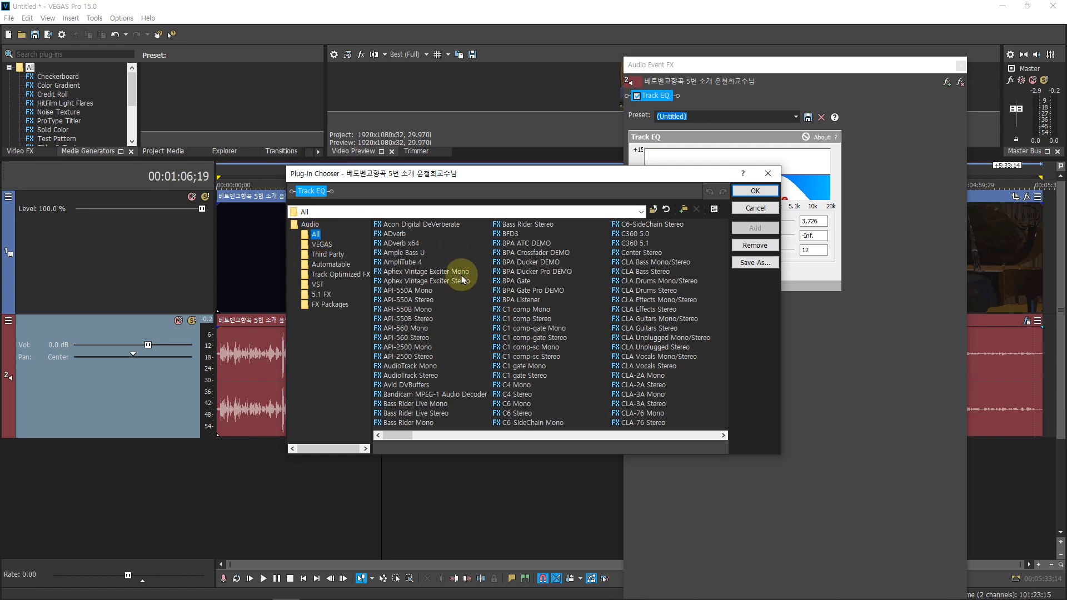
pyautogui.moveTo(398, 435); pyautogui.dragTo(614, 431)
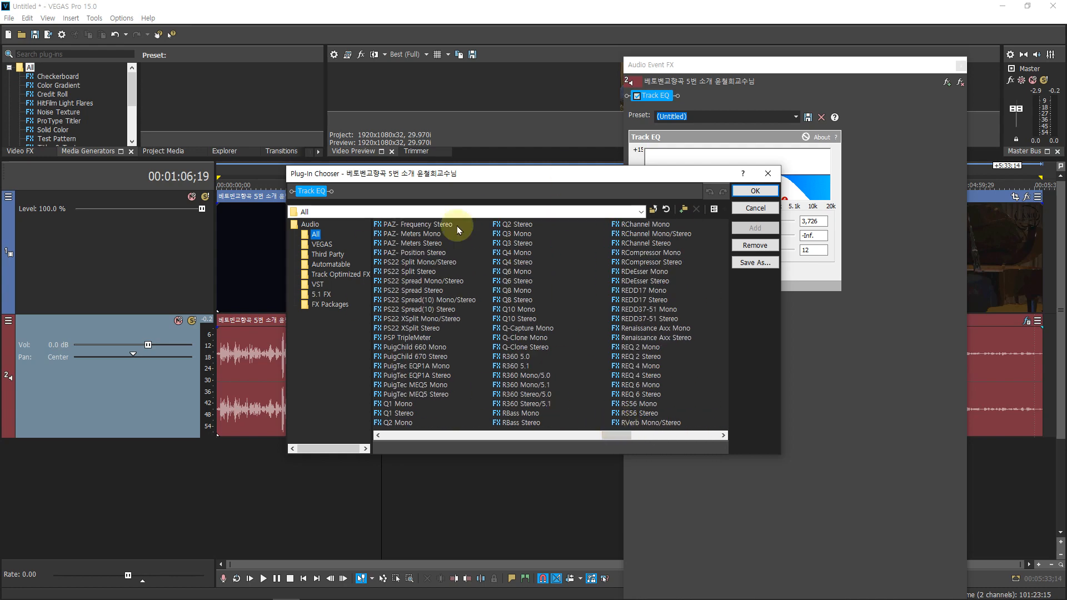
pyautogui.click(628, 262)
pyautogui.click(520, 319)
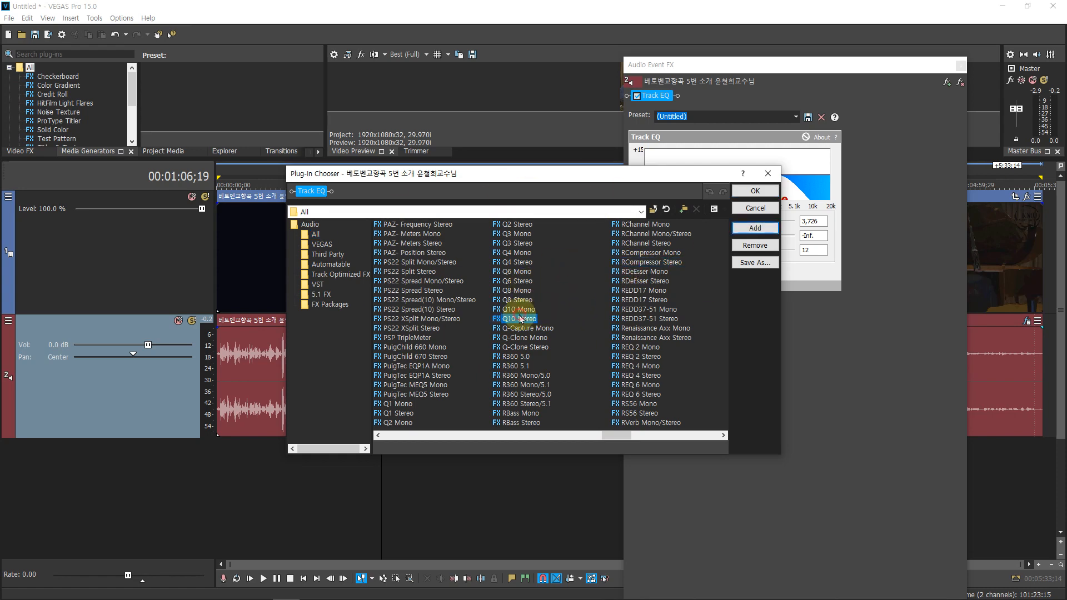
pyautogui.click(768, 173)
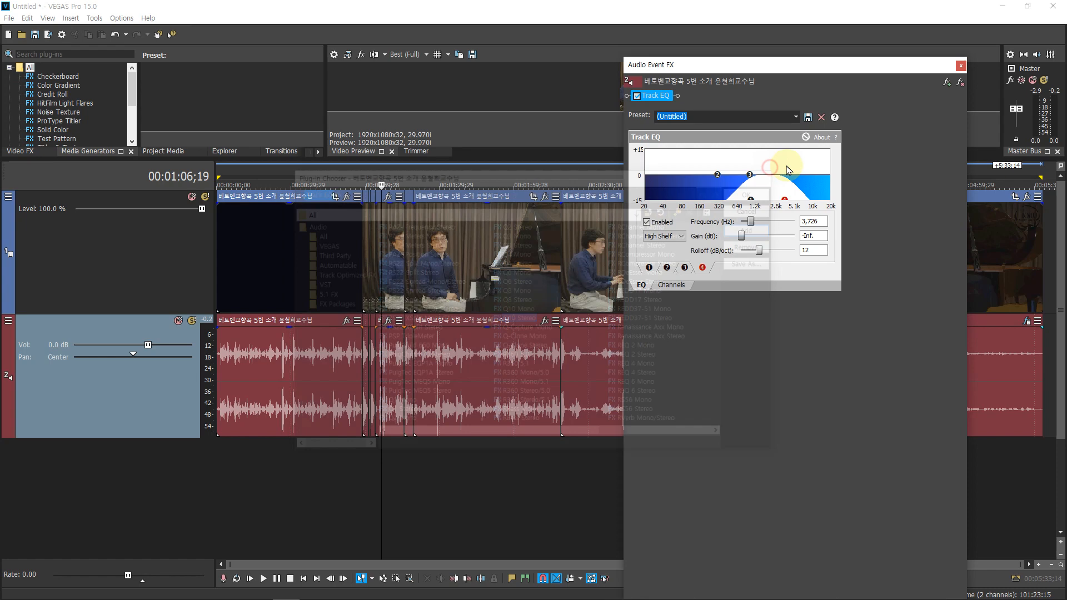
pyautogui.click(960, 67)
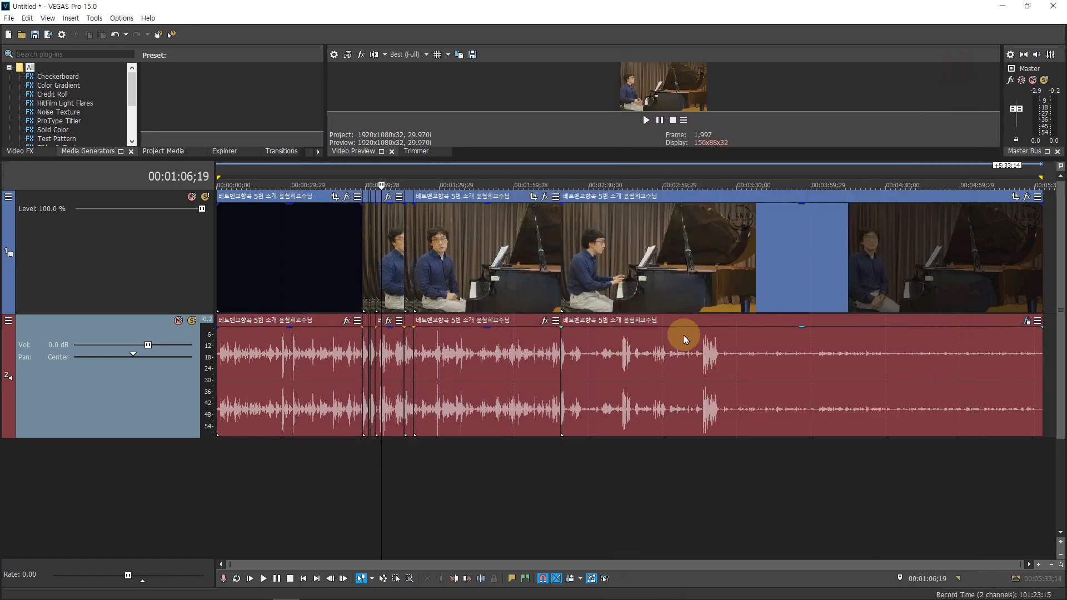
# - Try to shift the last video and audio event further along the timeline and undo the move
pyautogui.moveTo(573, 356); pyautogui.dragTo(674, 367)
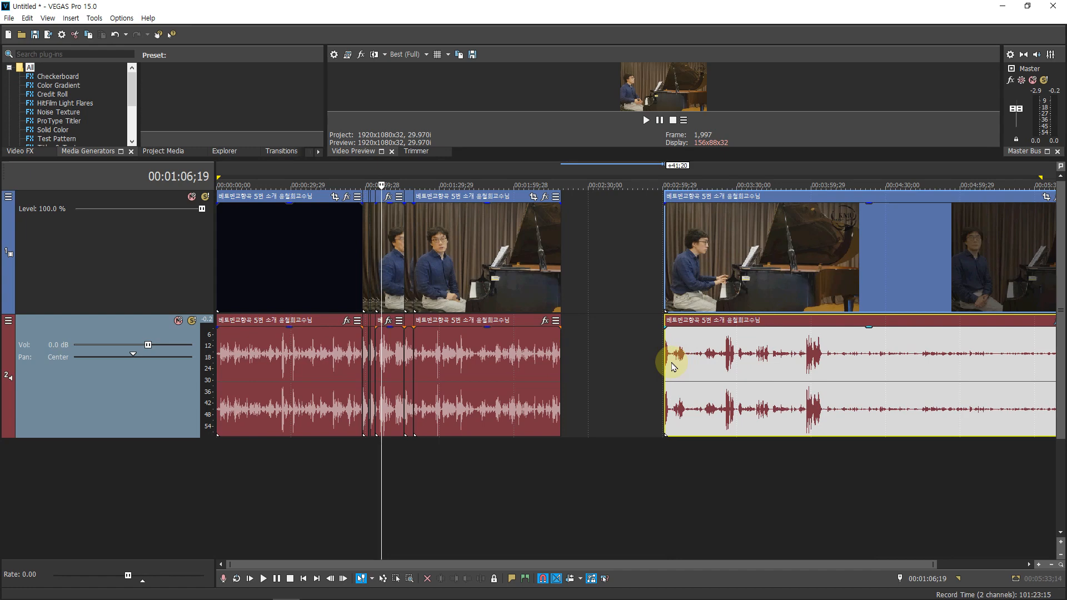
pyautogui.hotkey('ctrl', 'z')
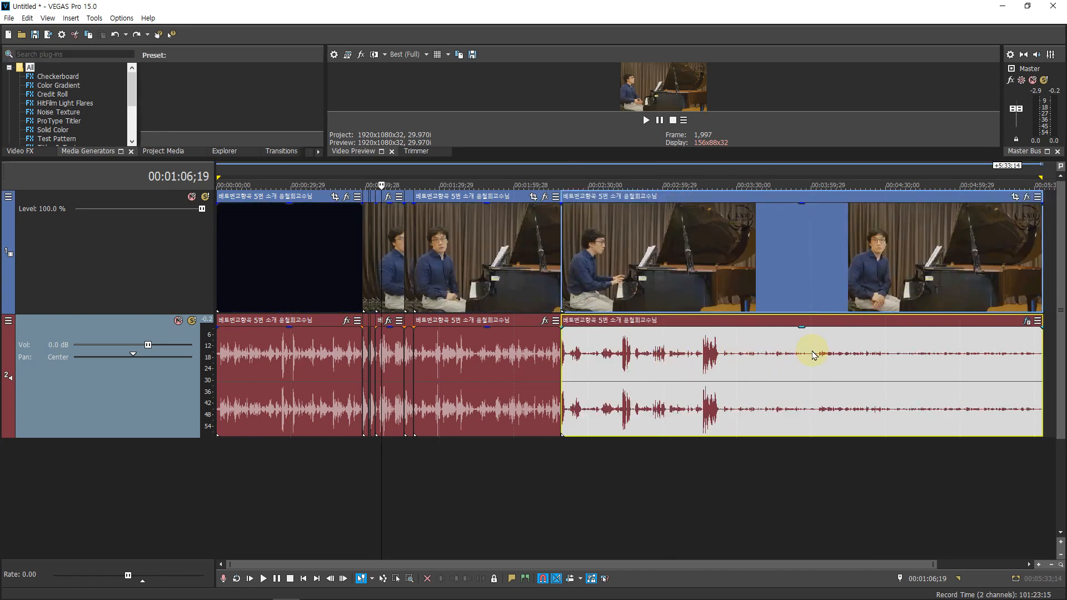
pyautogui.moveTo(667, 328)
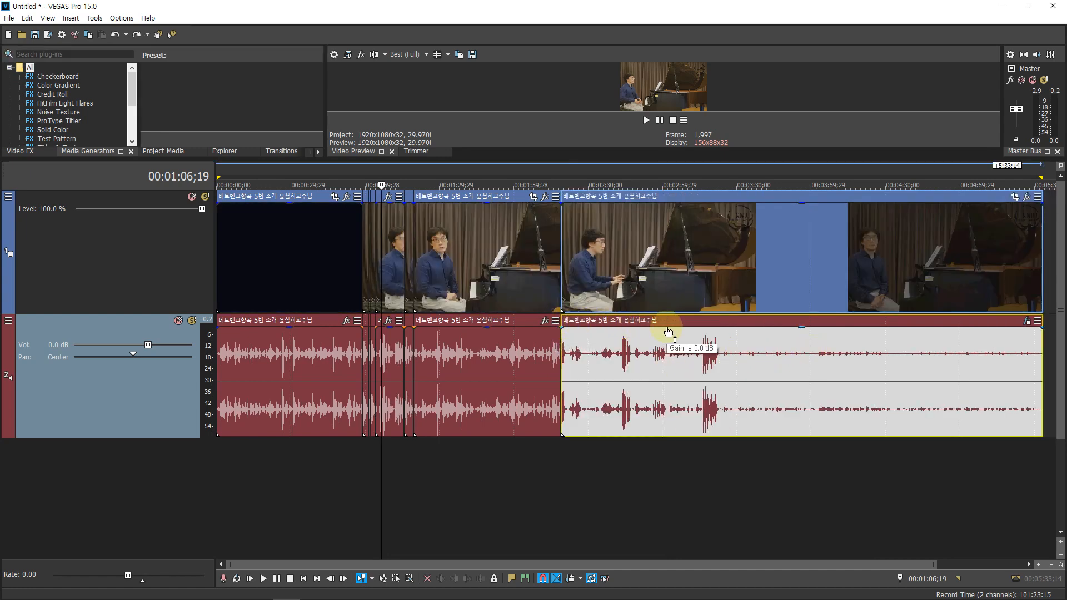